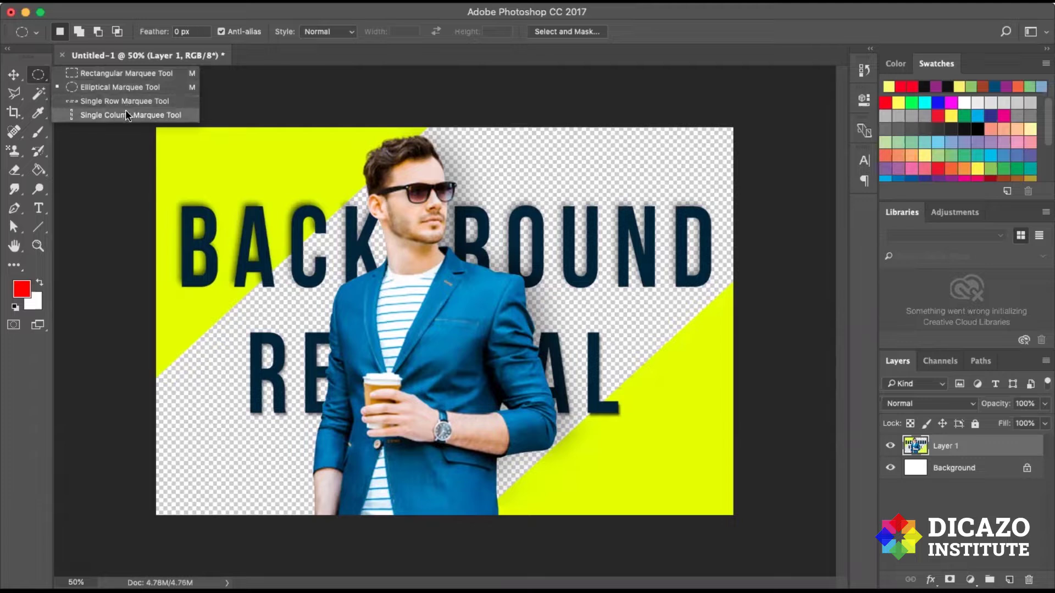
- Select the full-height strip along the image's left edge, up to the man's sleeve, with the Rectangular Marquee tool
{"action": "left_click", "coordinate": [121, 73]}
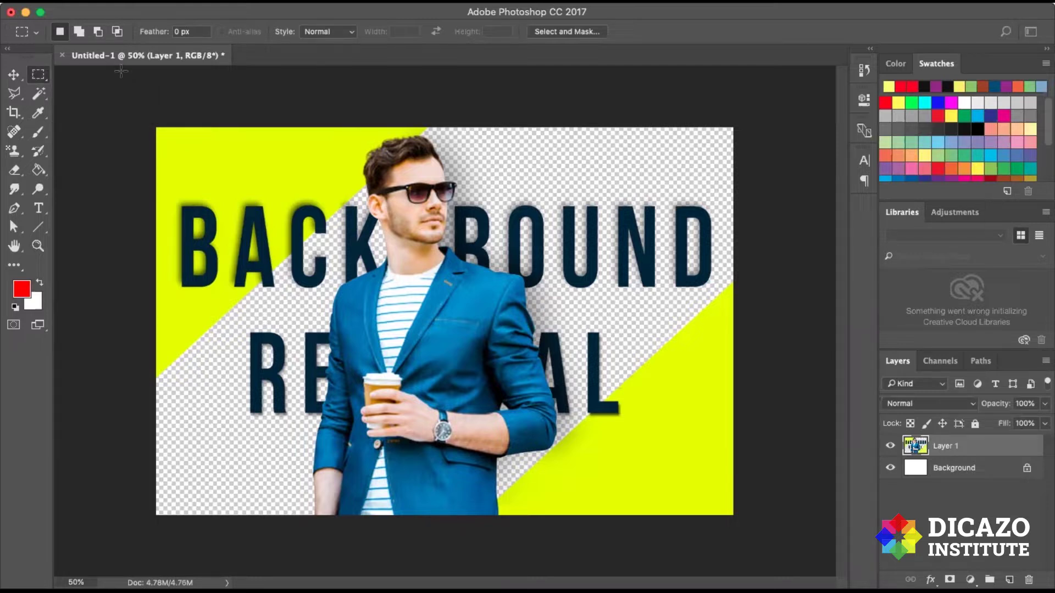
{"action": "left_click_drag", "start_coordinate": [140, 113], "coordinate": [313, 543]}
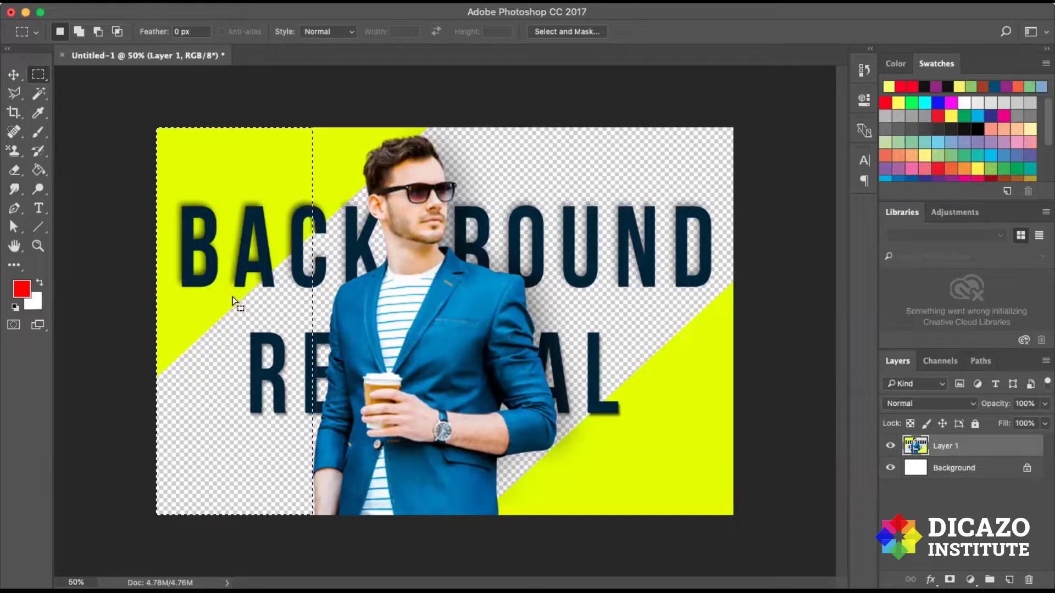
{"action": "left_click_drag", "start_coordinate": [189, 411], "coordinate": [199, 444]}
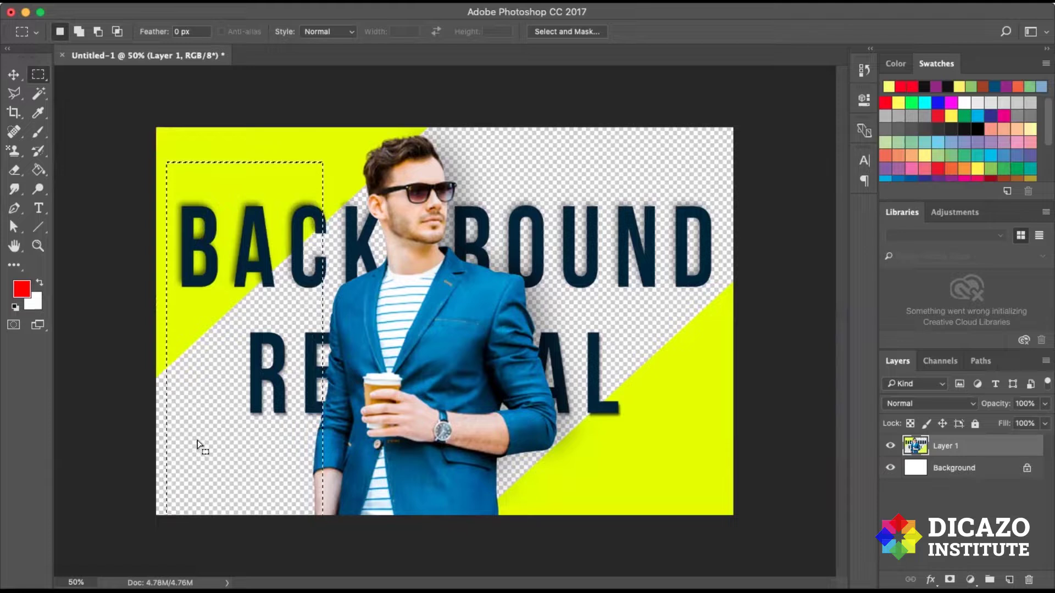
{"action": "key", "text": "super+z"}
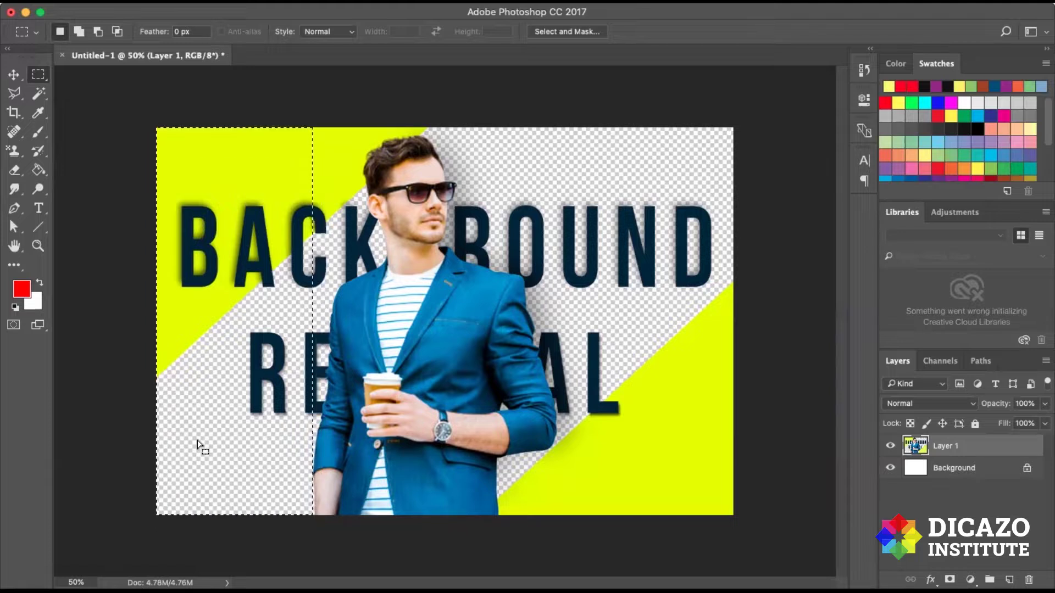
- Try to move the selected strip of Layer 1 to the right with the Move tool, and undo the move
{"action": "left_click", "coordinate": [19, 80]}
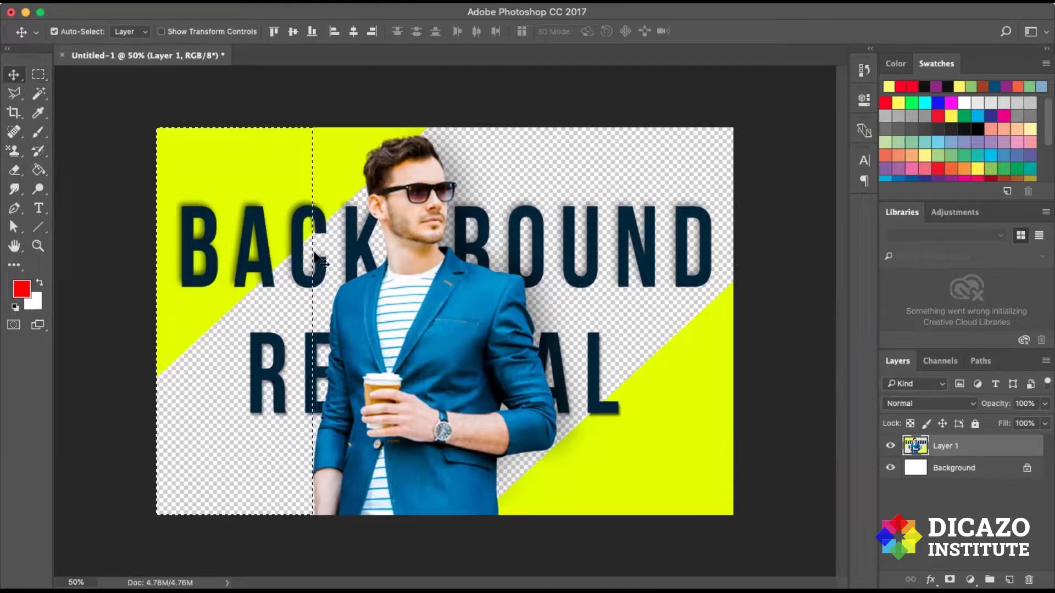
{"action": "left_click_drag", "start_coordinate": [310, 246], "coordinate": [571, 269]}
{"action": "left_click_drag", "start_coordinate": [344, 264], "coordinate": [463, 247]}
{"action": "key", "text": "super+z"}
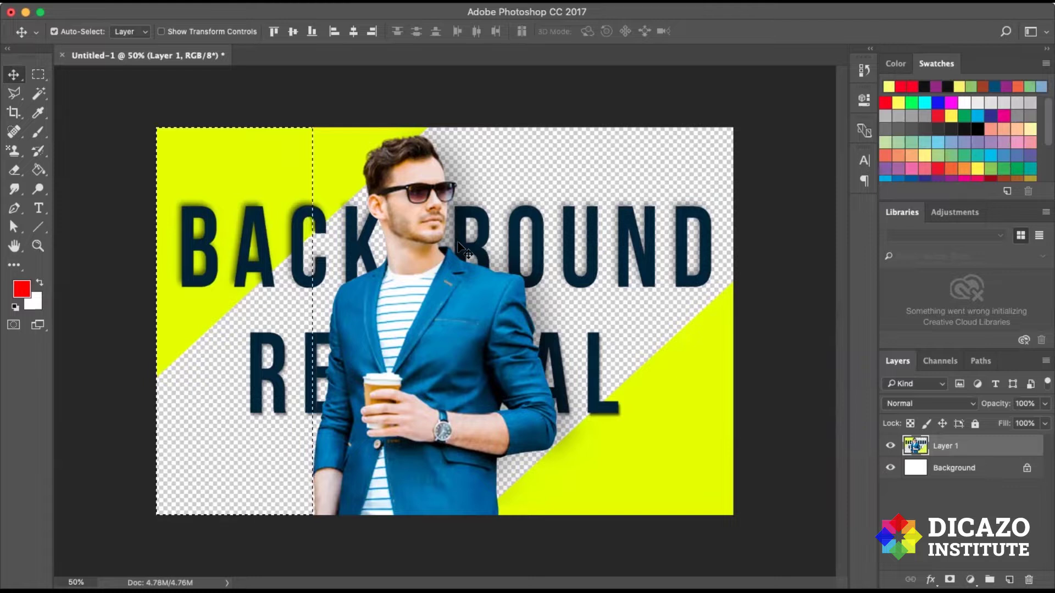
- Delete the pixels inside the selected strip of Layer 1, undo the deletion, and return to the Rectangular Marquee tool
{"action": "key", "text": "BackSpace"}
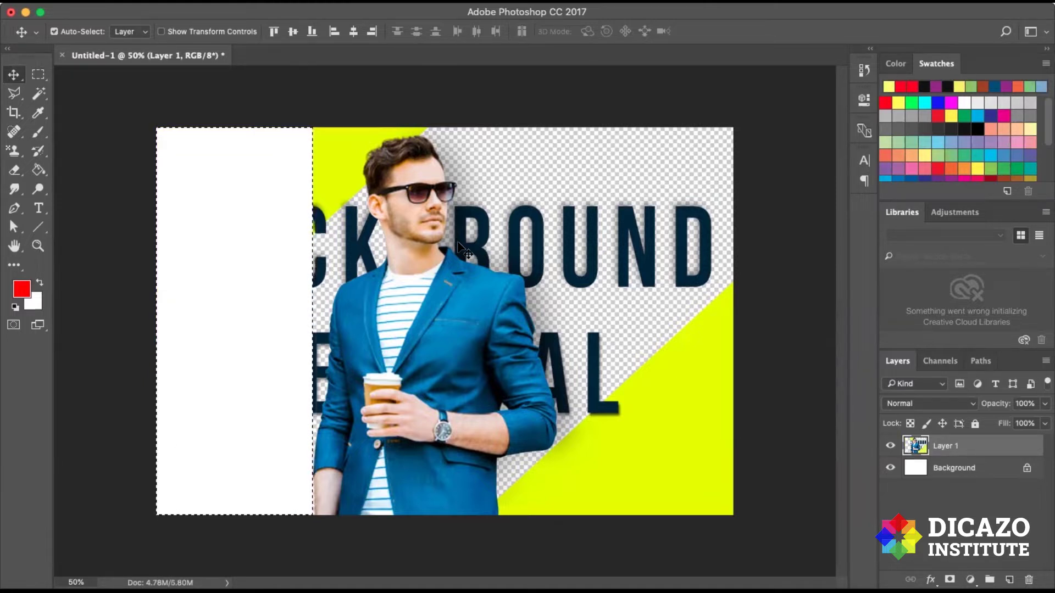
{"action": "key", "text": "super+z"}
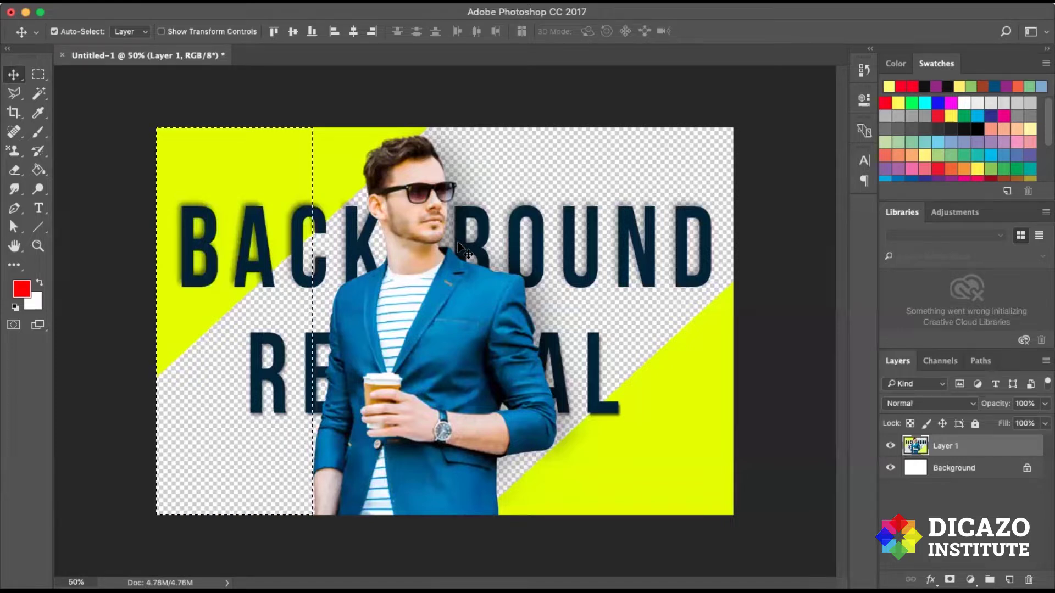
{"action": "left_click_drag", "start_coordinate": [38, 74], "coordinate": [142, 79]}
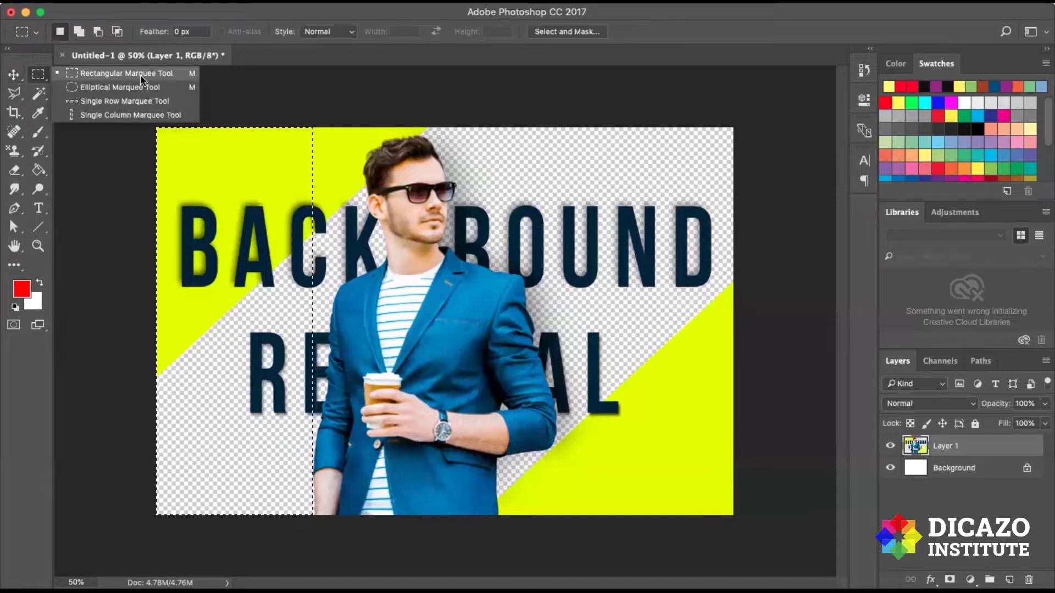
{"action": "left_click", "coordinate": [142, 78]}
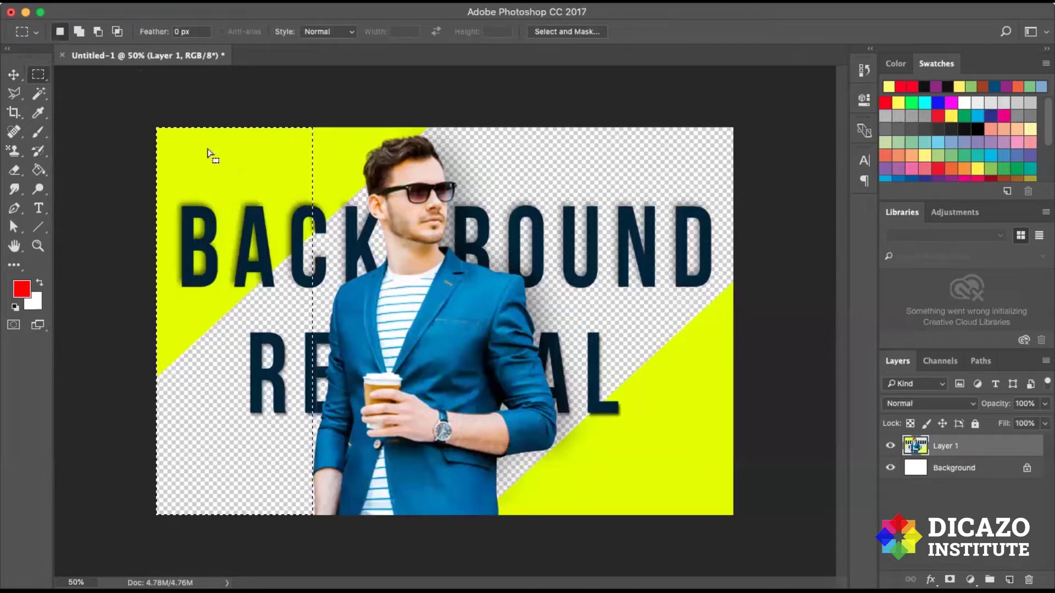
- Erase the upper part of the selected strip with the Eraser tool and undo the erasing
{"action": "left_click", "coordinate": [11, 171]}
{"action": "left_click", "coordinate": [77, 168]}
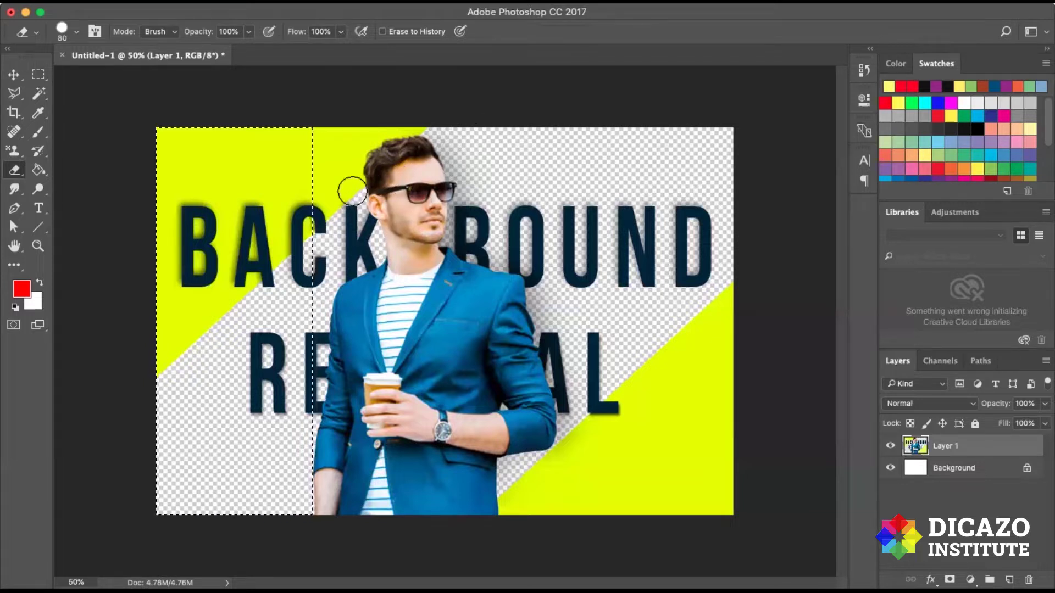
{"action": "mouse_move", "coordinate": [299, 217]}
{"action": "left_mouse_down"}
{"action": "mouse_move", "coordinate": [173, 208]}
{"action": "mouse_move", "coordinate": [299, 201]}
{"action": "mouse_move", "coordinate": [345, 171]}
{"action": "mouse_move", "coordinate": [301, 151]}
{"action": "mouse_move", "coordinate": [155, 141]}
{"action": "left_mouse_up"}
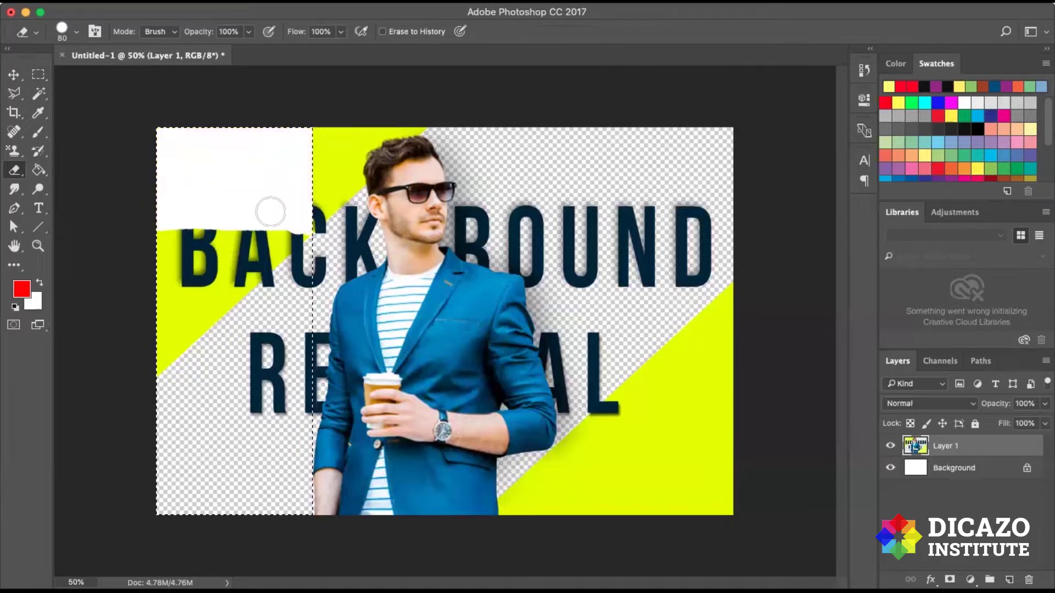
{"action": "key", "text": "super+z"}
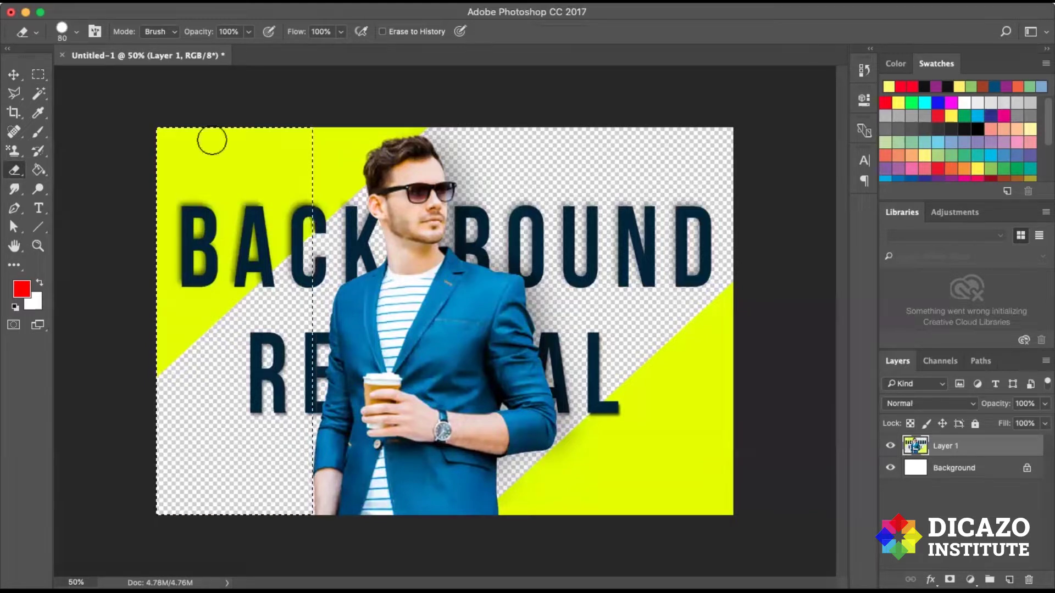
- Paint red zigzag brush strokes across the selected strip with the Brush tool and undo them all
{"action": "left_click", "coordinate": [42, 134]}
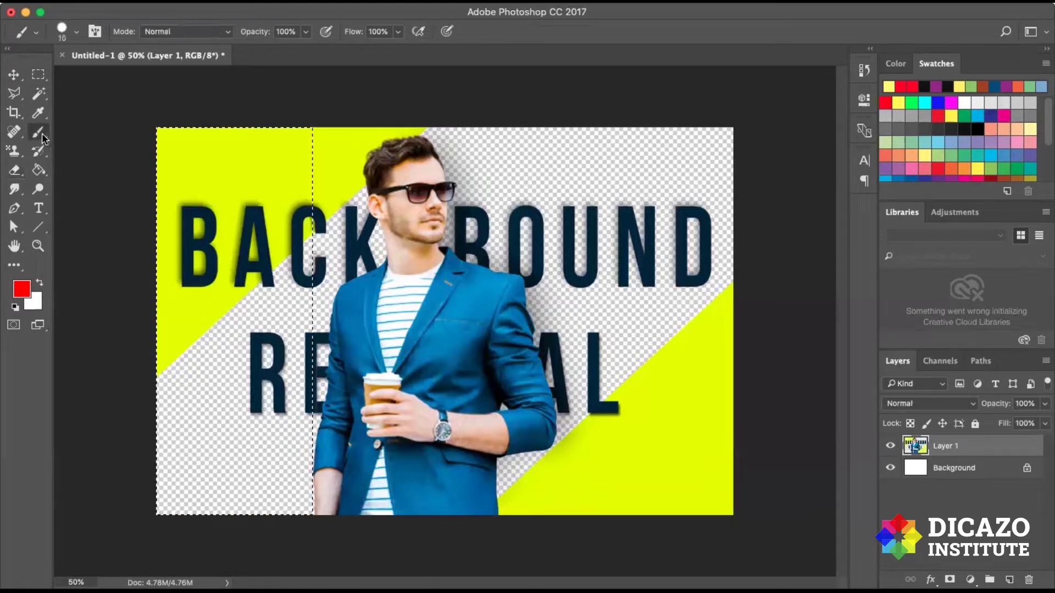
{"action": "left_click", "coordinate": [100, 132]}
{"action": "mouse_move", "coordinate": [189, 497]}
{"action": "left_mouse_down"}
{"action": "mouse_move", "coordinate": [259, 472]}
{"action": "mouse_move", "coordinate": [319, 363]}
{"action": "mouse_move", "coordinate": [165, 297]}
{"action": "mouse_move", "coordinate": [181, 165]}
{"action": "mouse_move", "coordinate": [395, 137]}
{"action": "left_mouse_up"}
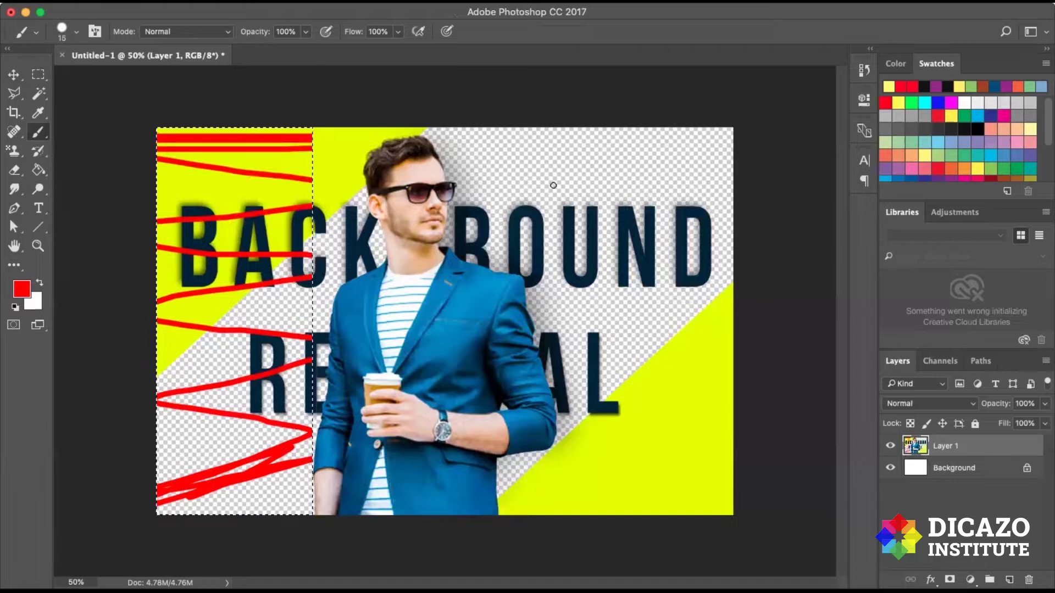
{"action": "key", "text": "super+alt+z"}
{"action": "key", "text": "super+alt+z"}
{"action": "key", "text": "super+alt+z"}
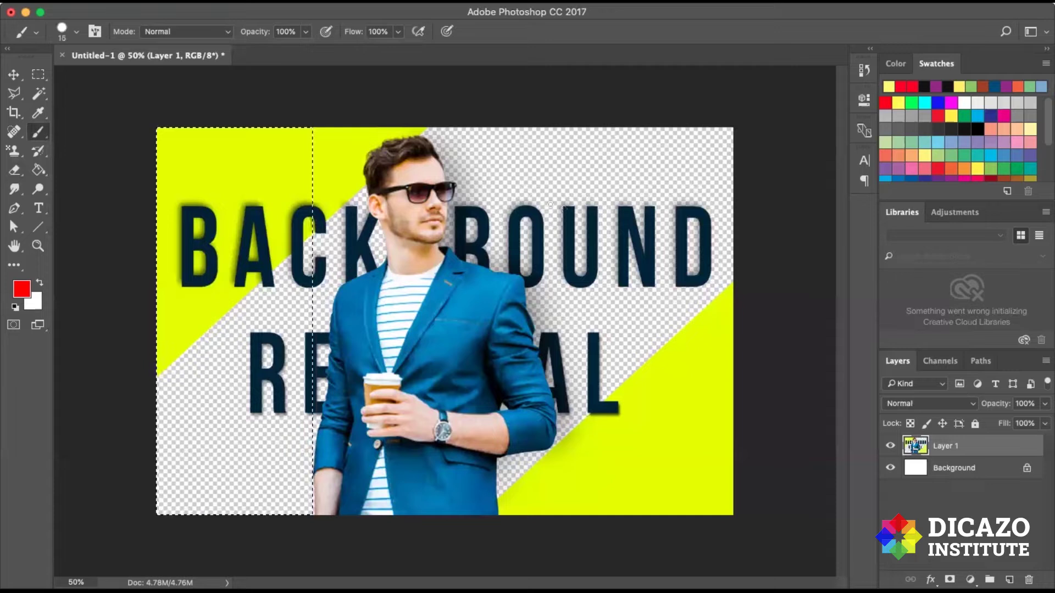
- Remove the strip selection and draw an elliptical marquee selection around the man's head
{"action": "left_click_drag", "start_coordinate": [38, 74], "coordinate": [90, 89]}
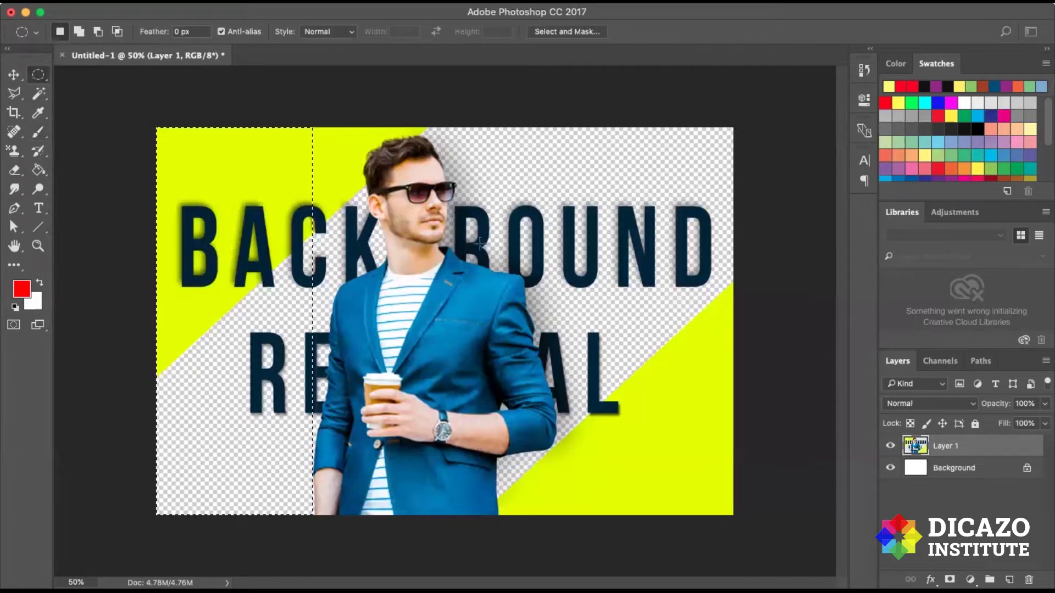
{"action": "key", "text": "super+d"}
{"action": "left_click_drag", "start_coordinate": [342, 138], "coordinate": [482, 279]}
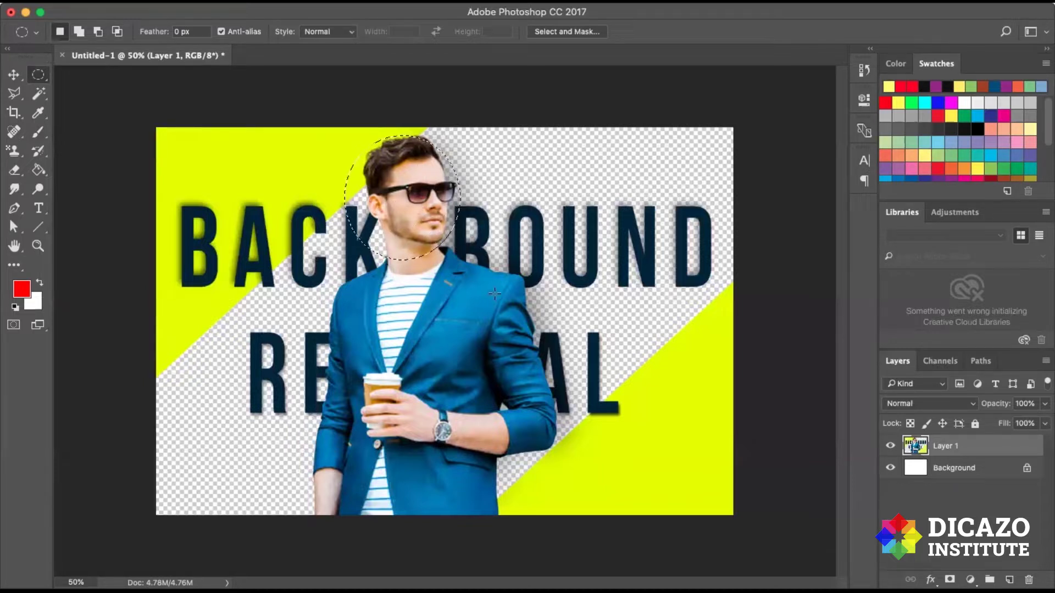
- Clear a large circular area from the yellow corner at the image's lower right using an elliptical selection
{"action": "left_click_drag", "start_coordinate": [550, 195], "coordinate": [681, 332]}
{"action": "key", "text": "super+d"}
{"action": "left_click_drag", "start_coordinate": [602, 323], "coordinate": [790, 563]}
{"action": "key", "text": "super+d"}
{"action": "left_click_drag", "start_coordinate": [664, 436], "coordinate": [822, 564]}
{"action": "key", "text": "super+BackSpace"}
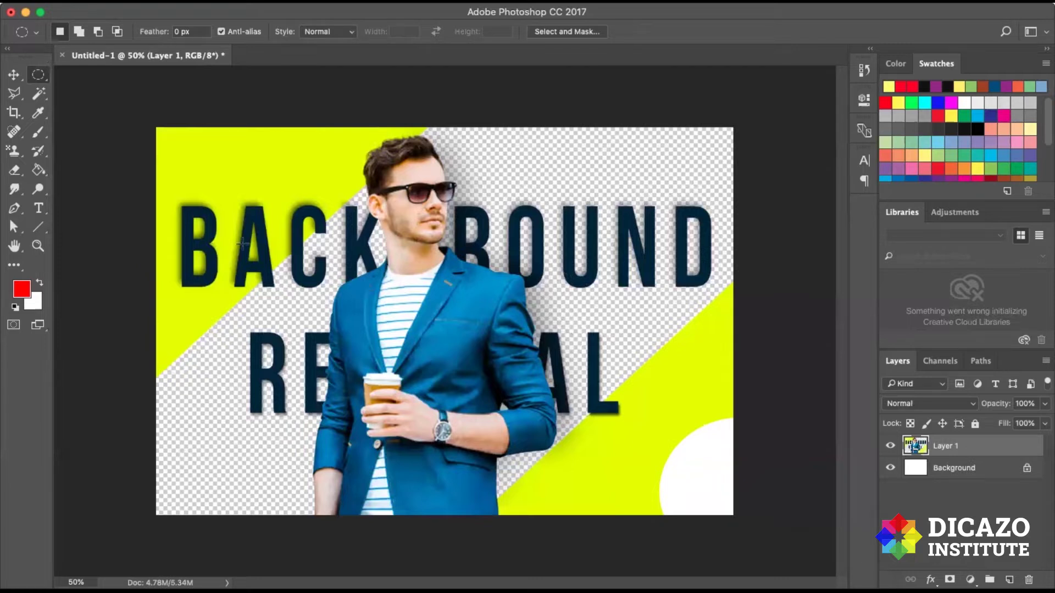
- Clear a small circle from the yellow area in the image's upper-left corner and restore its circular selection
{"action": "left_click_drag", "start_coordinate": [165, 138], "coordinate": [207, 181]}
{"action": "key", "text": "super+BackSpace"}
{"action": "key", "text": "super+d"}
{"action": "key", "text": "v"}
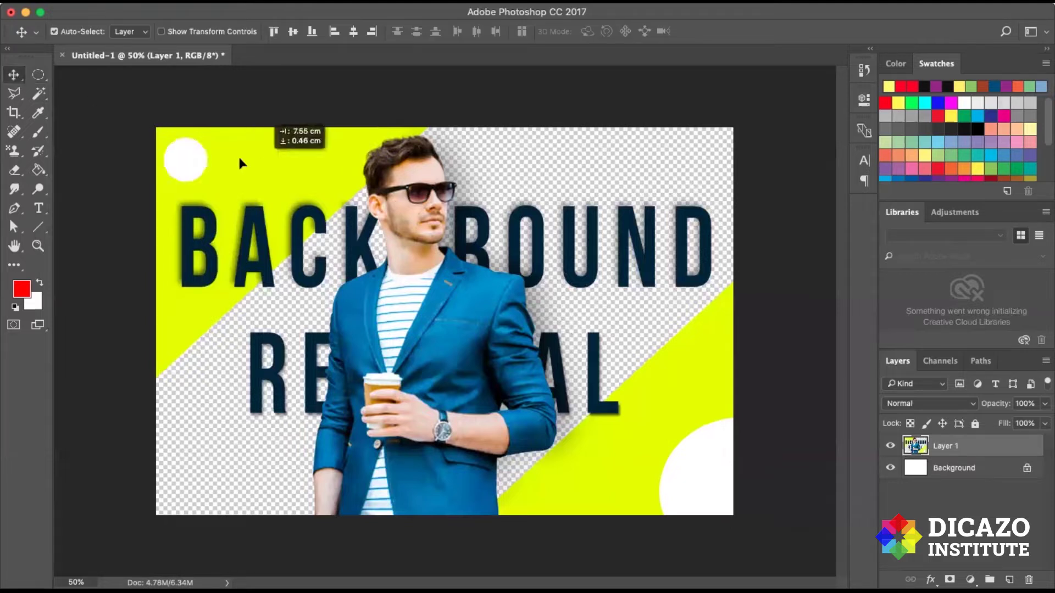
{"action": "left_click_drag", "start_coordinate": [188, 159], "coordinate": [190, 159]}
{"action": "key", "text": "super+shift+d"}
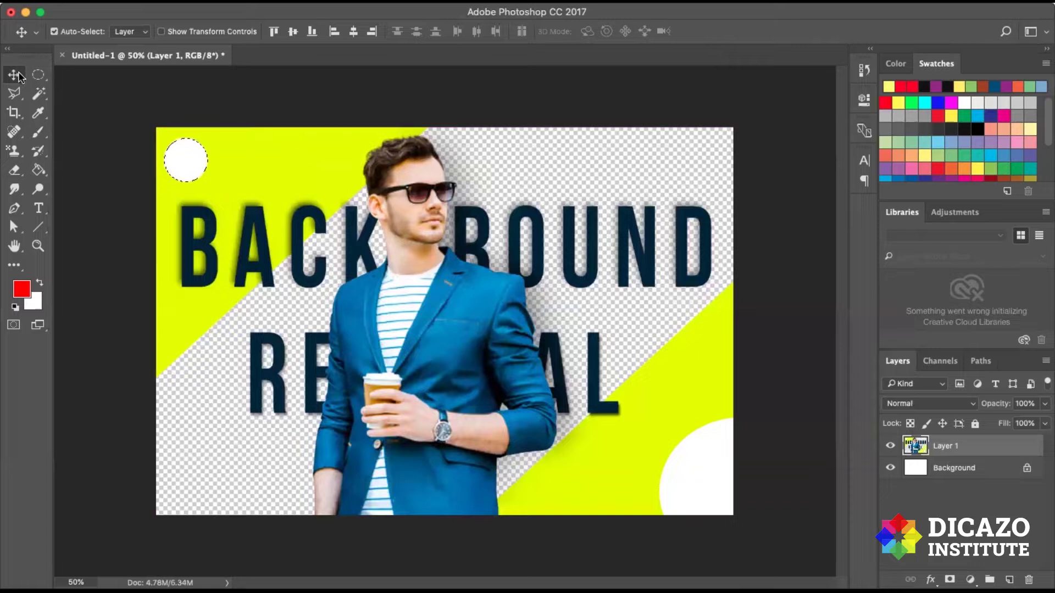
- Reposition the circular selection over five more spots in the image's upper-left area, clear each one, and deselect
{"action": "left_click", "coordinate": [38, 74]}
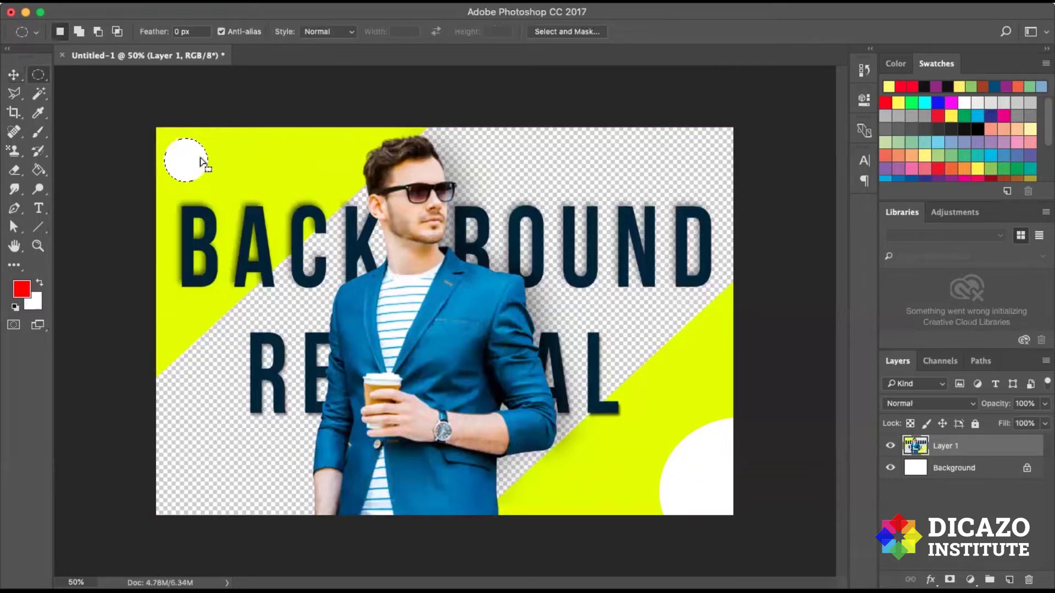
{"action": "left_click_drag", "start_coordinate": [192, 161], "coordinate": [236, 242]}
{"action": "key", "text": "super+BackSpace"}
{"action": "key", "text": "super+BackSpace"}
{"action": "key", "text": "super+BackSpace"}
{"action": "key", "text": "super+BackSpace"}
{"action": "key", "text": "super+BackSpace"}
{"action": "key", "text": "super+d"}
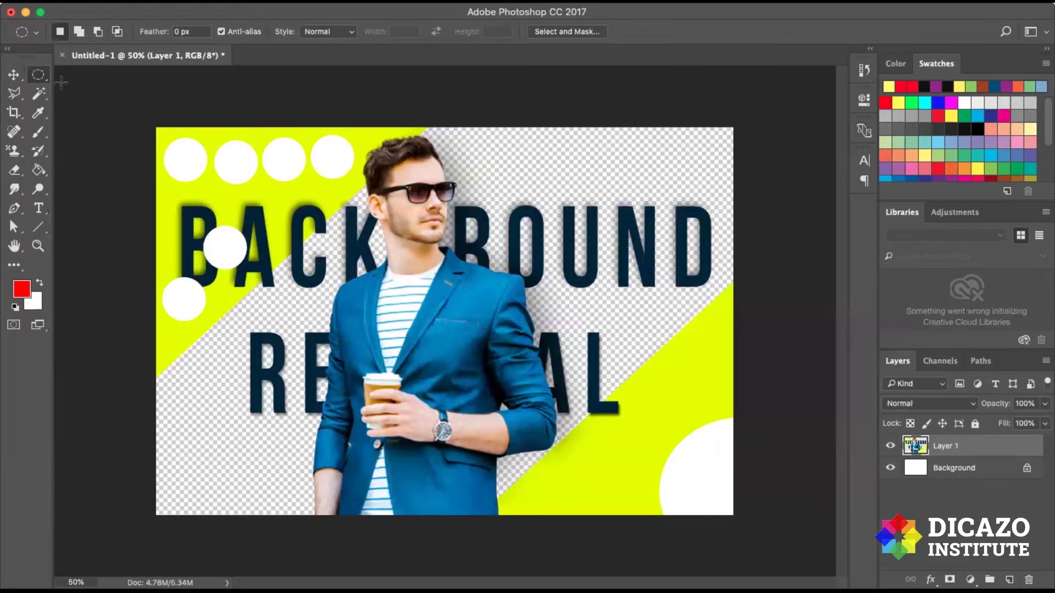
- Choose the Single Row Marquee tool and undo all the small circles cleared in the image's upper-left area
{"action": "left_click", "coordinate": [46, 79]}
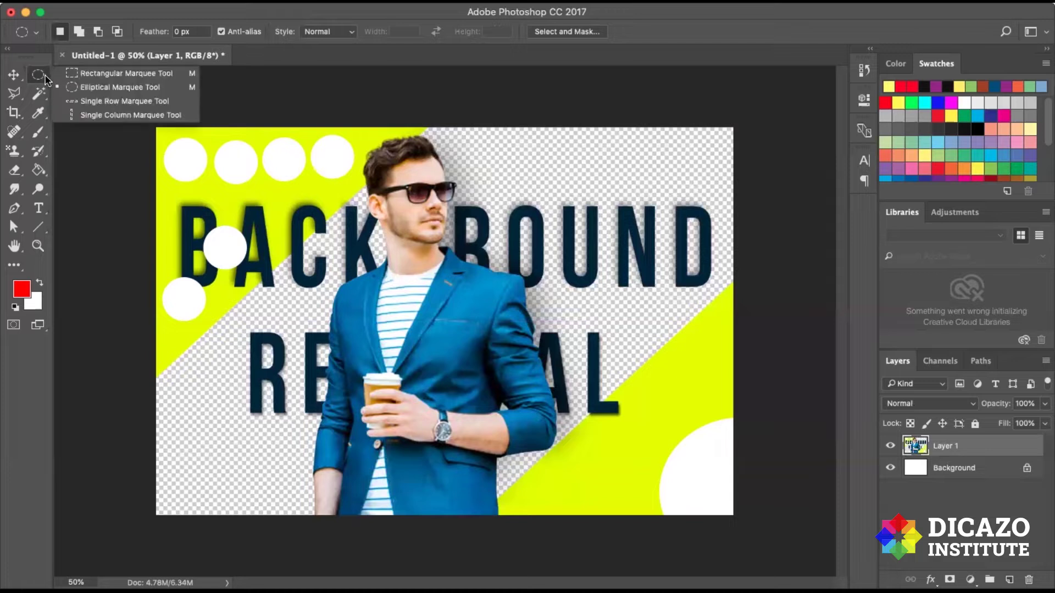
{"action": "left_click", "coordinate": [143, 101]}
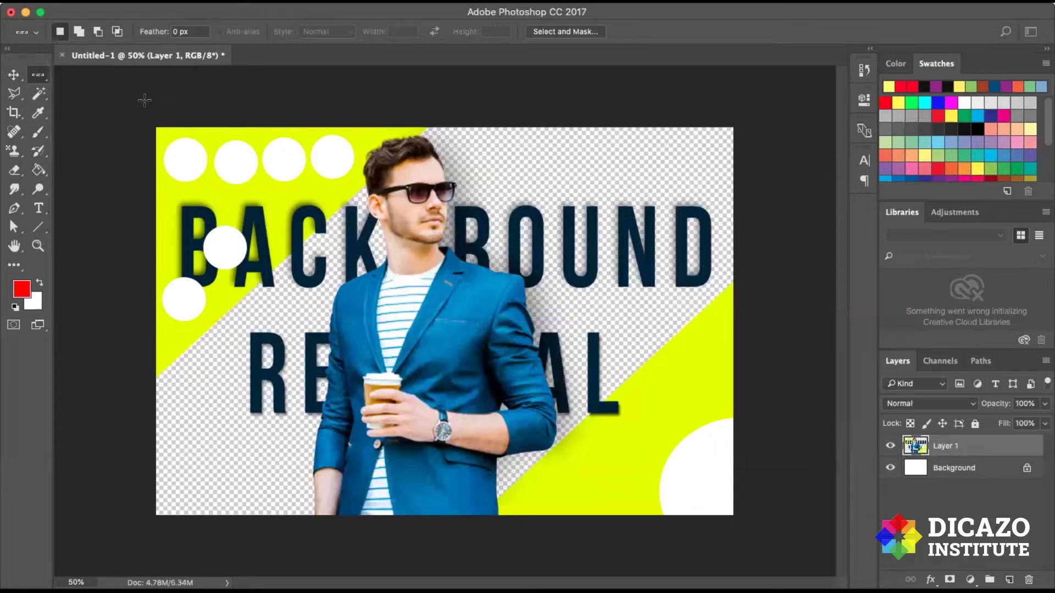
{"action": "key", "text": "alt+super+z"}
{"action": "key", "text": "alt+super+z"}
{"action": "key", "text": "alt+super+z"}
{"action": "key", "text": "alt+super+z"}
{"action": "key", "text": "alt+super+z"}
{"action": "key", "text": "alt+super+z"}
{"action": "key", "text": "alt+super+z"}
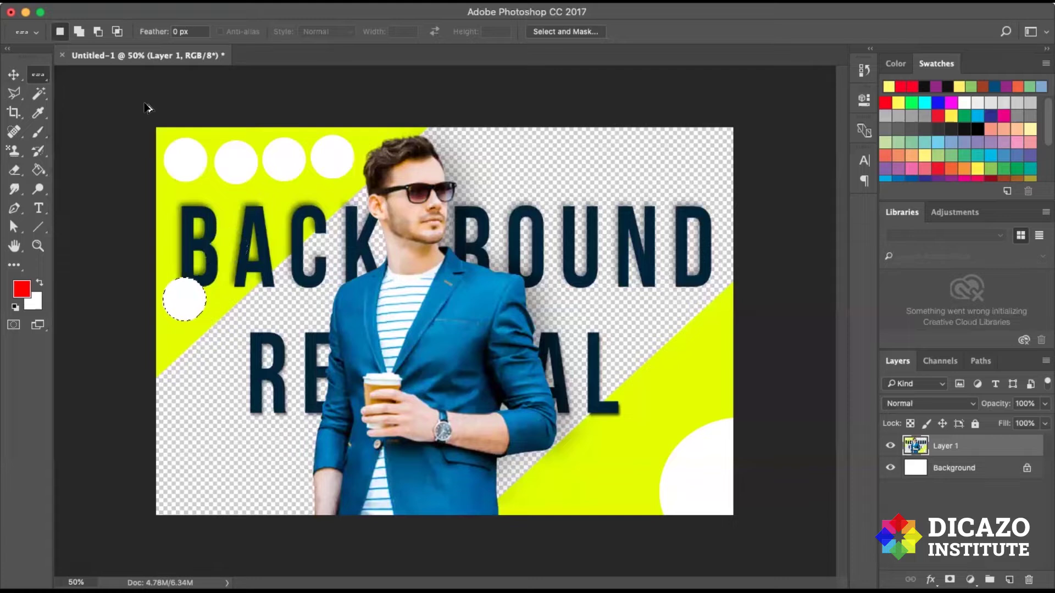
{"action": "key", "text": "alt+super+z"}
{"action": "key", "text": "alt+super+z"}
{"action": "key", "text": "alt+super+z"}
{"action": "key", "text": "alt+super+z"}
{"action": "key", "text": "alt+super+z"}
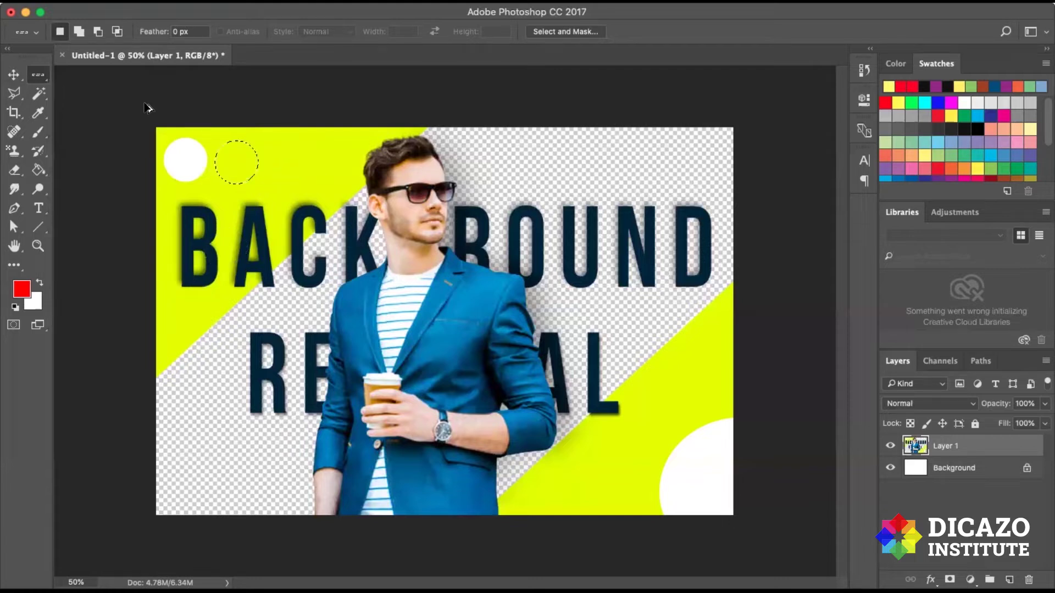
{"action": "key", "text": "alt+super+z"}
- Select a single pixel row near the image's top edge and delete it from Layer 1
{"action": "left_click", "coordinate": [217, 142]}
{"action": "scroll", "coordinate": [218, 143], "scroll_direction": "down", "scroll_amount": 1}
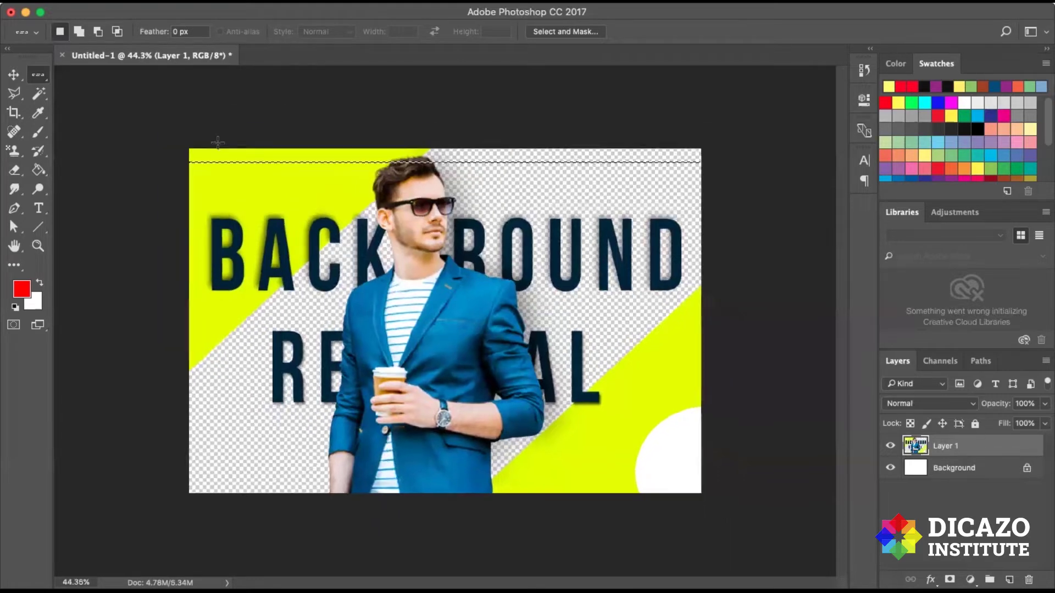
{"action": "scroll", "coordinate": [218, 143], "scroll_direction": "up", "scroll_amount": 8}
{"action": "scroll", "coordinate": [236, 154], "scroll_direction": "up", "scroll_amount": 4}
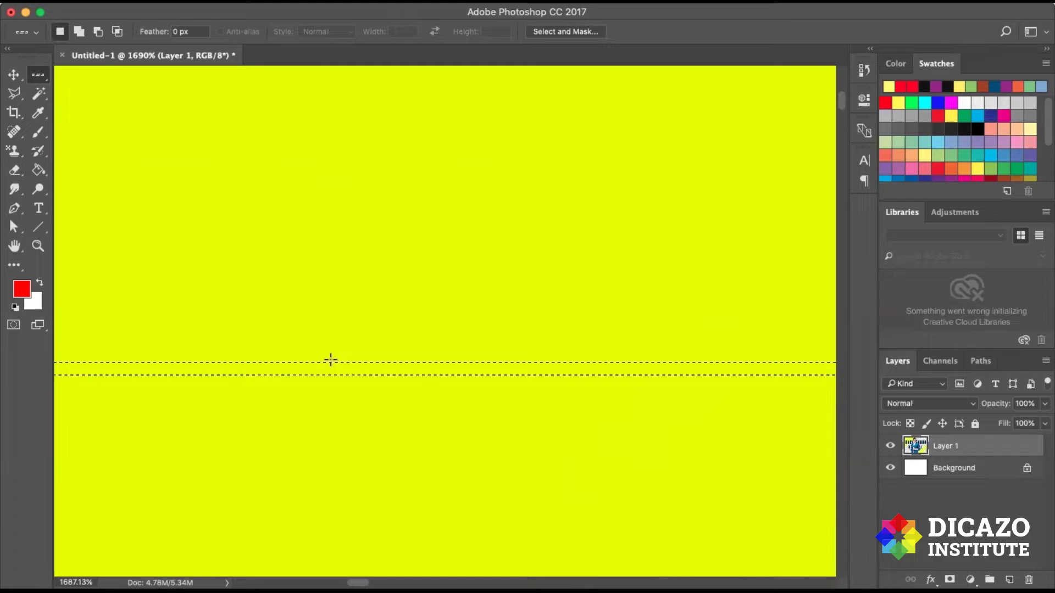
{"action": "key", "text": "Delete"}
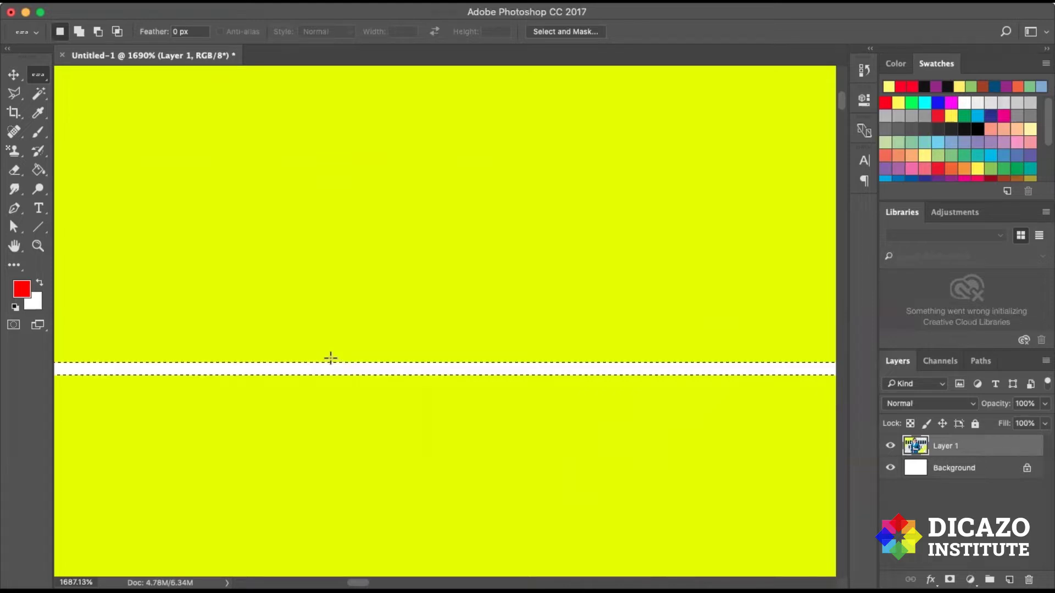
{"action": "scroll", "coordinate": [330, 358], "scroll_direction": "down", "scroll_amount": 15}
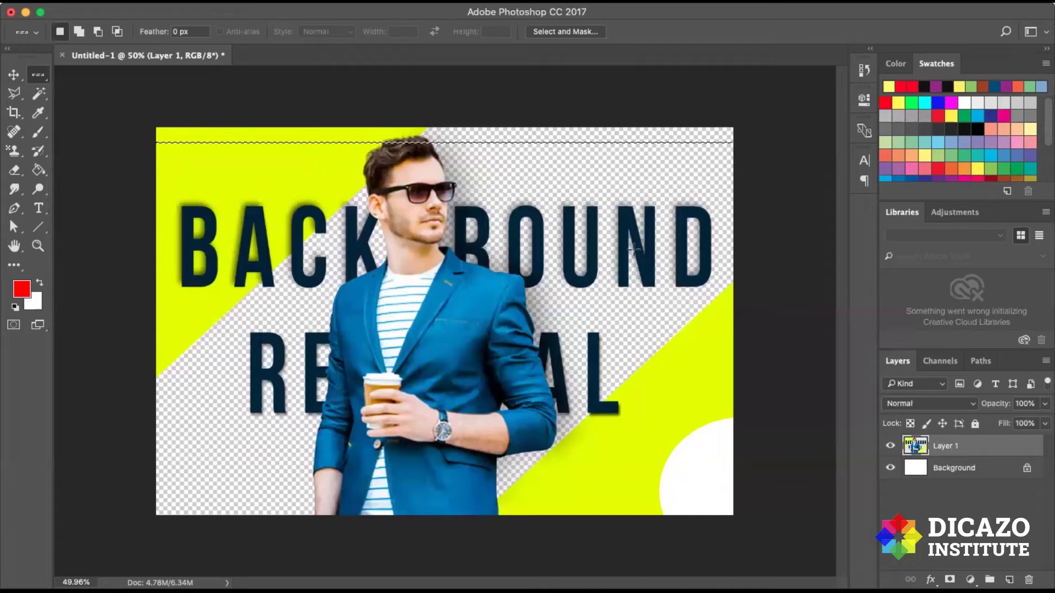
- Deselect the row and examine the cleared one-pixel line where it crosses the man's hair
{"action": "left_click", "coordinate": [648, 239]}
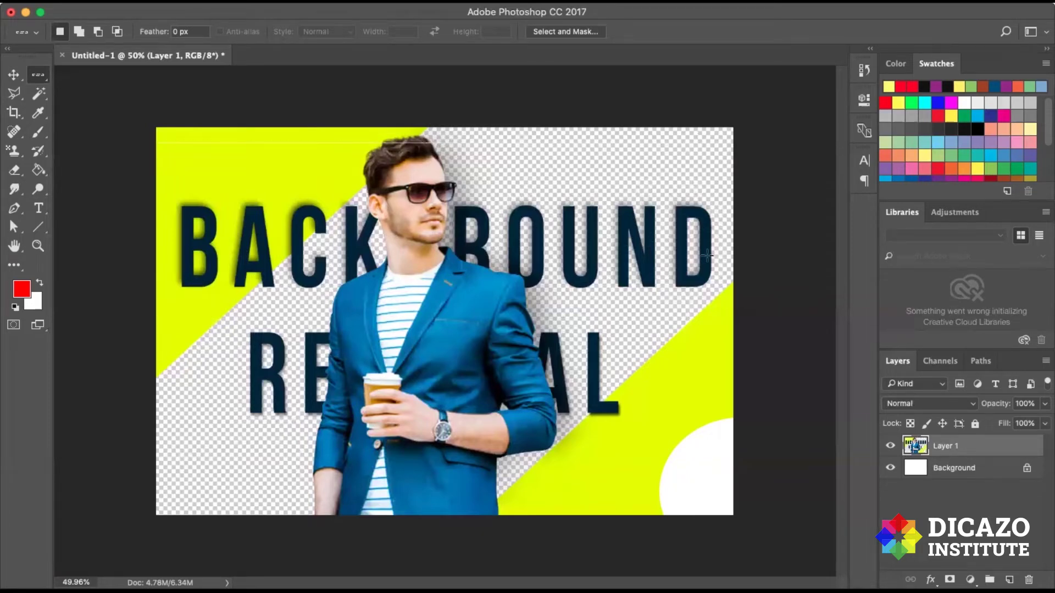
{"action": "scroll", "coordinate": [429, 134], "scroll_direction": "down", "scroll_amount": 1}
{"action": "scroll", "coordinate": [418, 132], "scroll_direction": "up", "scroll_amount": 4}
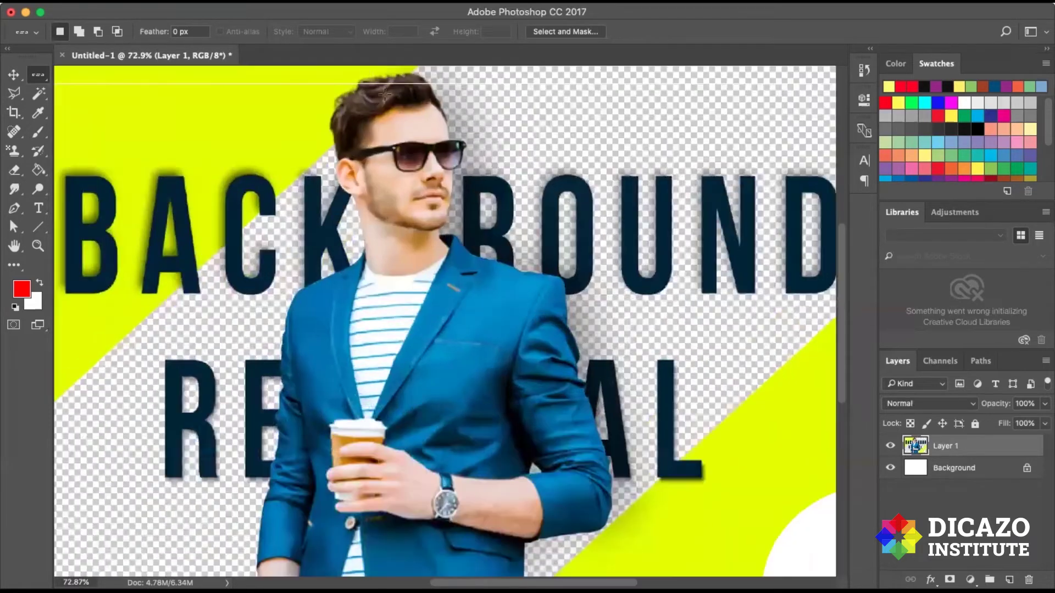
{"action": "scroll", "coordinate": [387, 85], "scroll_direction": "up", "scroll_amount": 4}
{"action": "scroll", "coordinate": [412, 101], "scroll_direction": "down", "scroll_amount": 2}
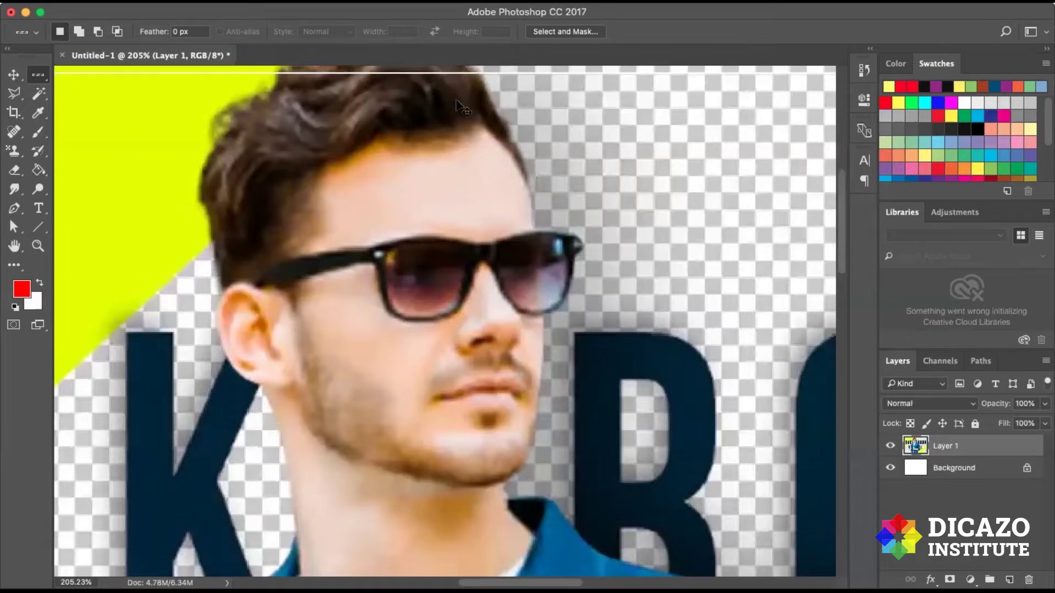
{"action": "scroll", "coordinate": [455, 110], "scroll_direction": "down", "scroll_amount": 1}
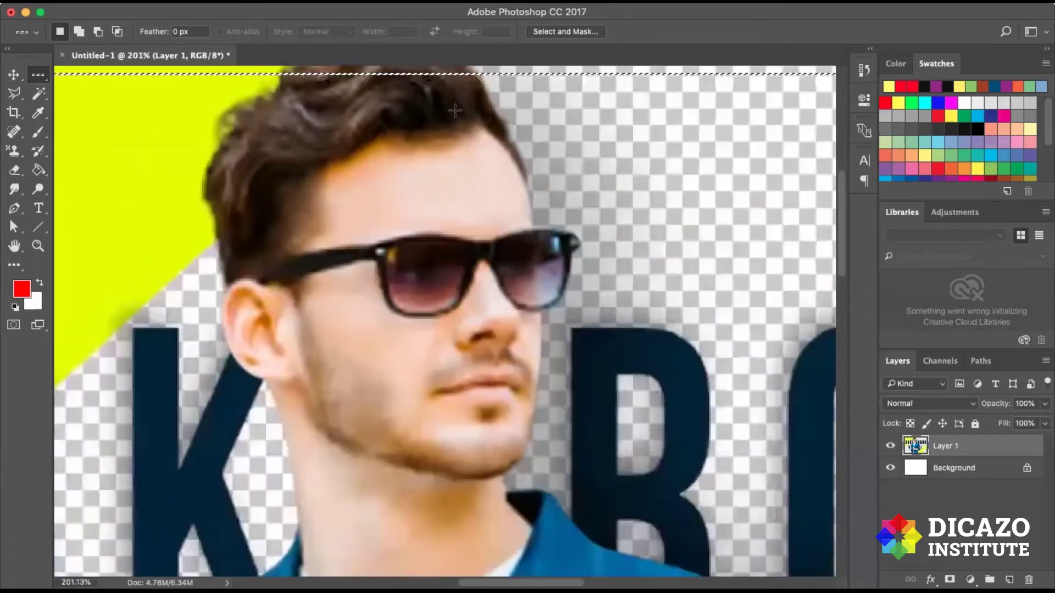
- Select a single pixel column through the letter A of BACKGROUND with the Single Column Marquee tool and deselect it
{"action": "scroll", "coordinate": [456, 110], "scroll_direction": "down", "scroll_amount": 5}
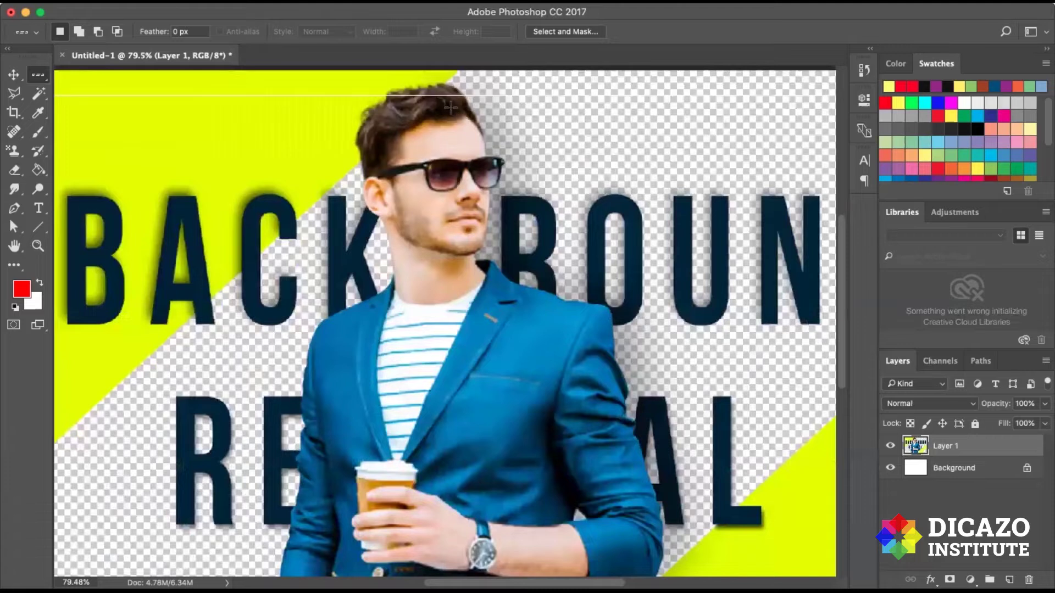
{"action": "left_click", "coordinate": [35, 79]}
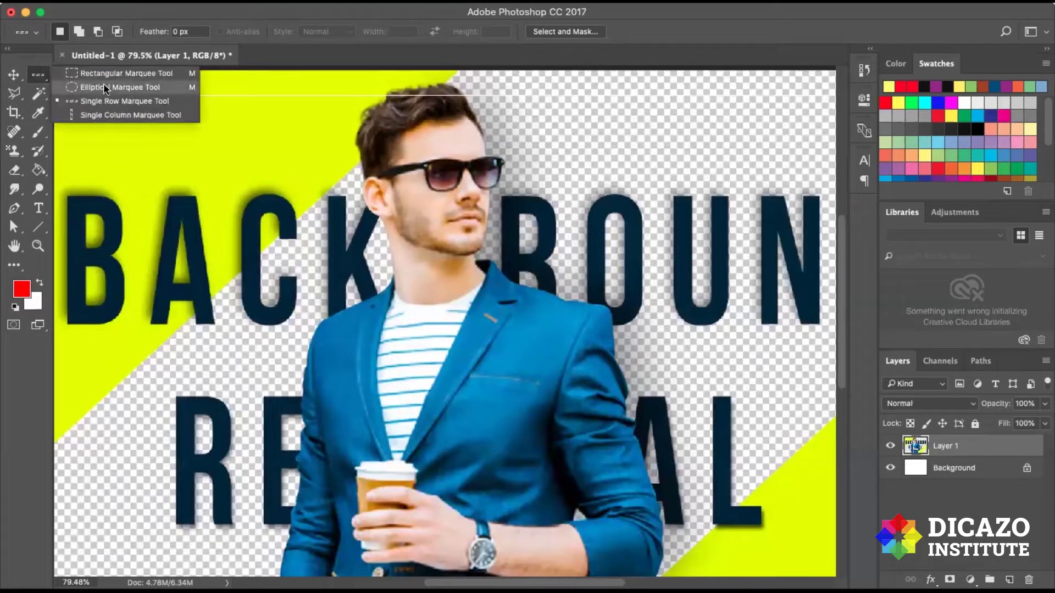
{"action": "left_click", "coordinate": [143, 114]}
{"action": "left_click", "coordinate": [172, 173]}
{"action": "scroll", "coordinate": [171, 172], "scroll_direction": "up", "scroll_amount": 2}
{"action": "scroll", "coordinate": [172, 173], "scroll_direction": "down", "scroll_amount": 3}
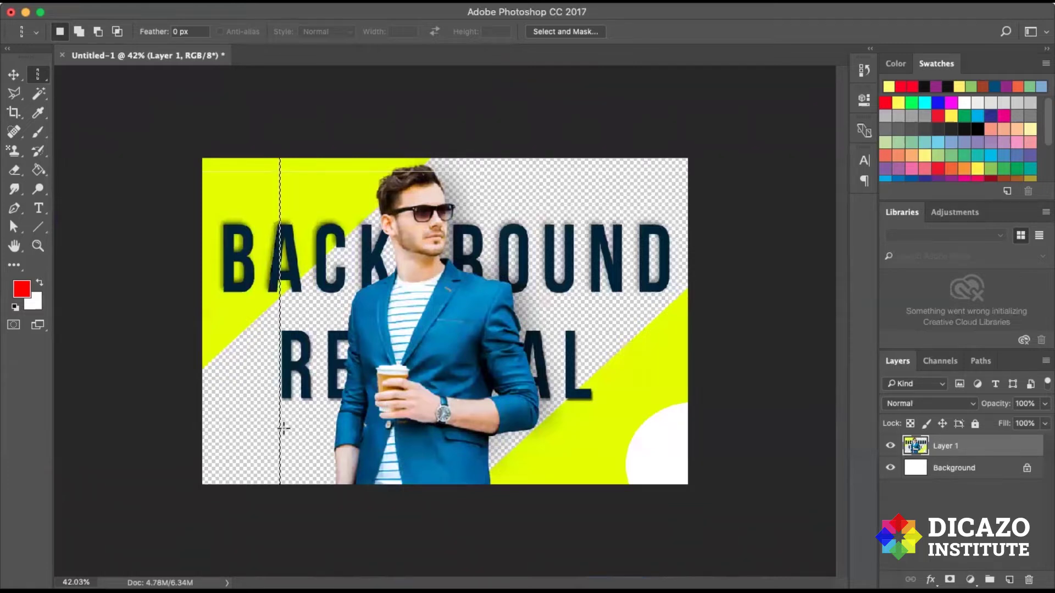
{"action": "key", "text": "super+d"}
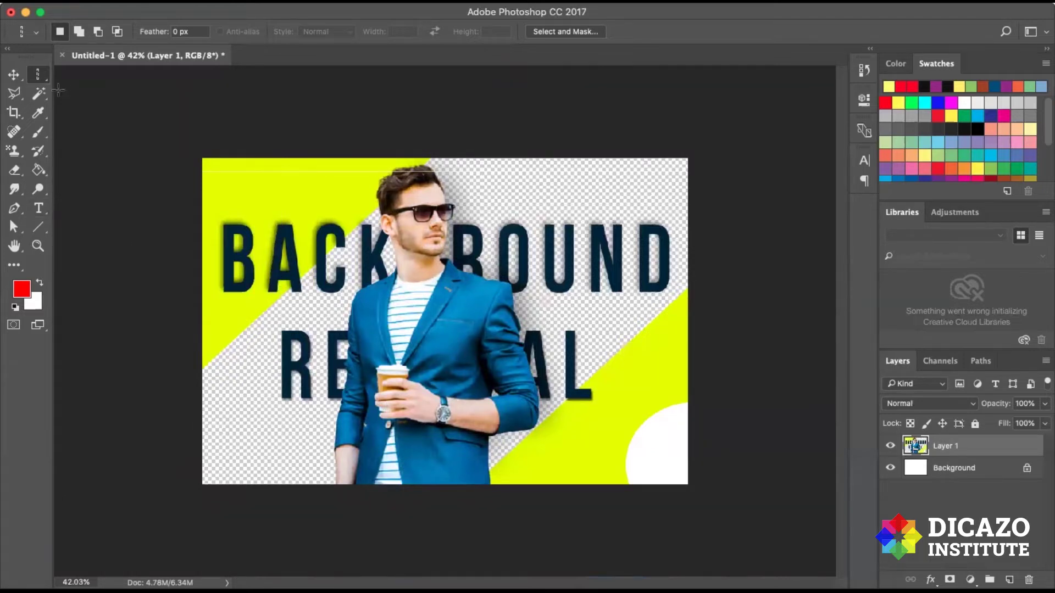
- Set the marquee tool back to Elliptical and choose the freehand Lasso tool
{"action": "right_click", "coordinate": [37, 75]}
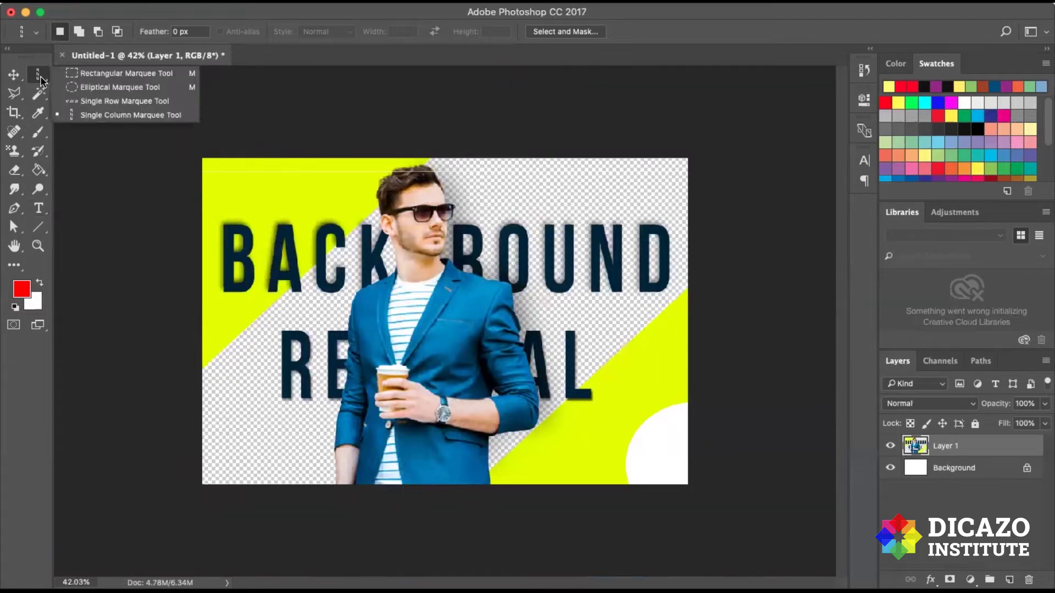
{"action": "left_click", "coordinate": [70, 85]}
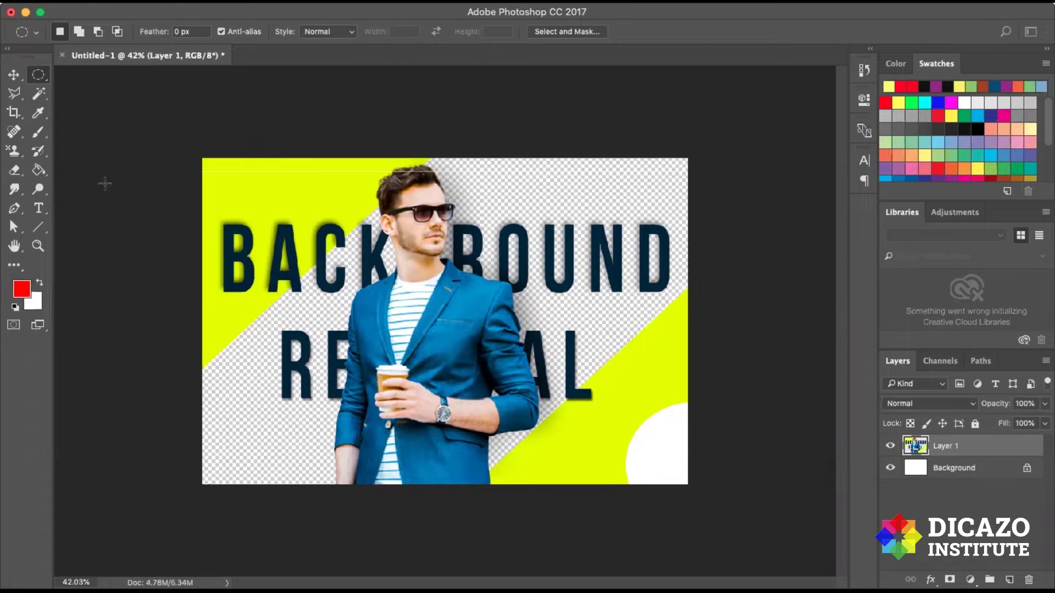
{"action": "left_click", "coordinate": [13, 97]}
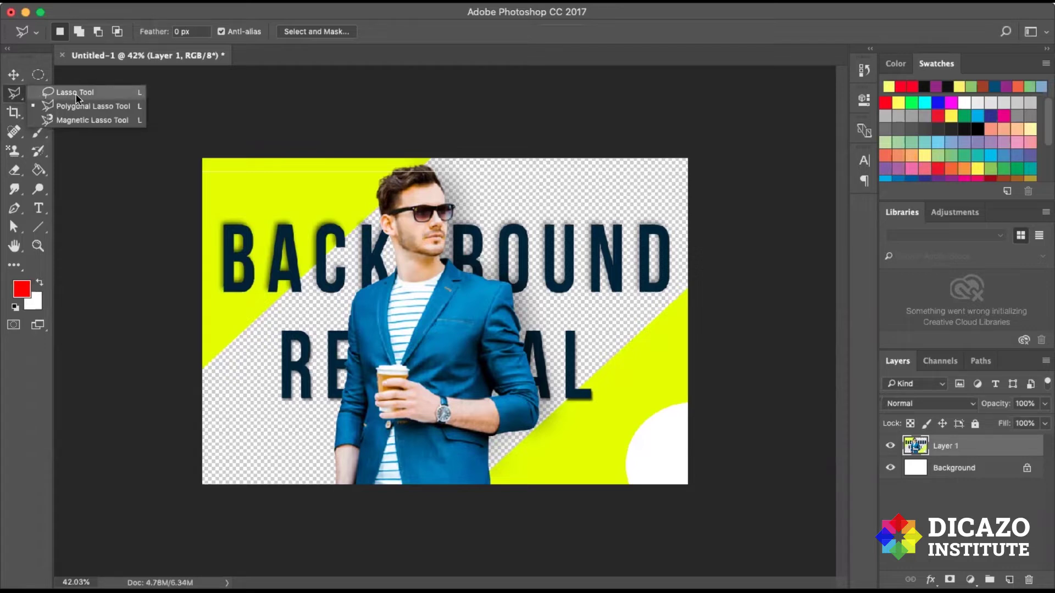
{"action": "left_click", "coordinate": [77, 93]}
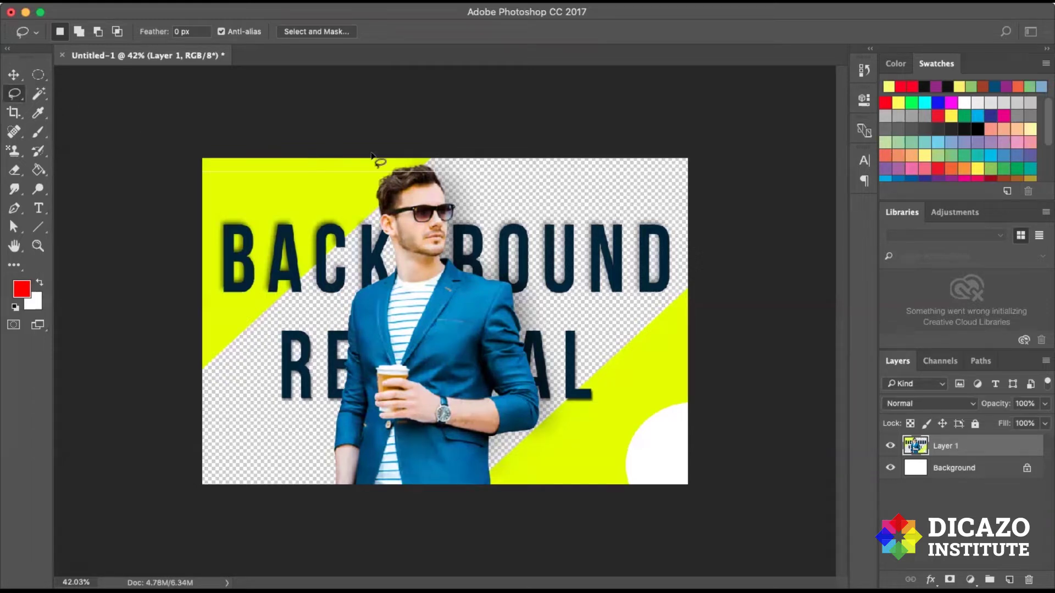
{"action": "scroll", "coordinate": [429, 214], "scroll_direction": "down", "scroll_amount": 3}
{"action": "scroll", "coordinate": [429, 214], "scroll_direction": "up", "scroll_amount": 5}
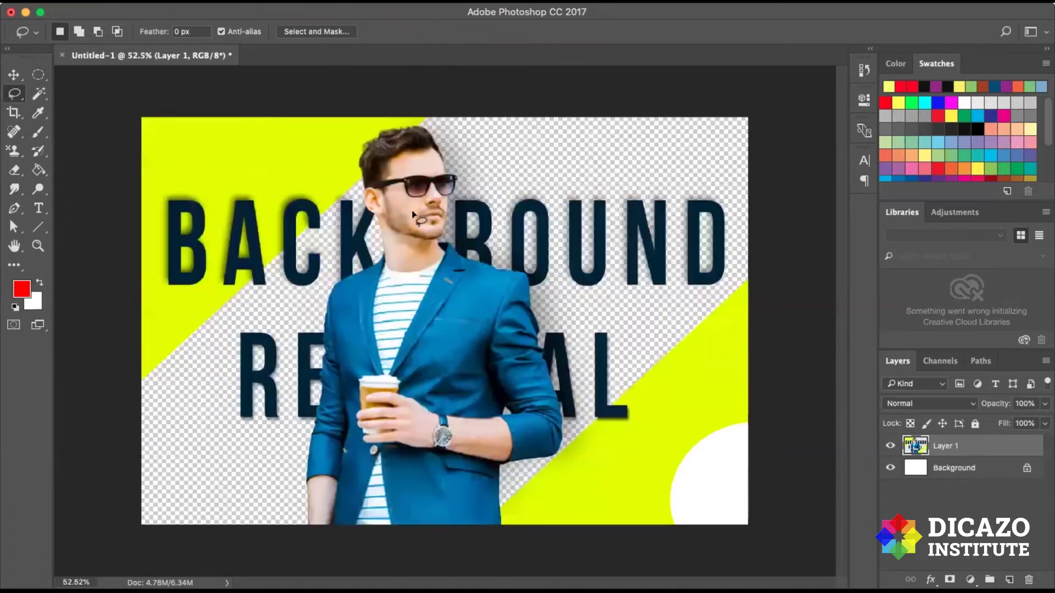
{"action": "scroll", "coordinate": [400, 88], "scroll_direction": "up", "scroll_amount": 2}
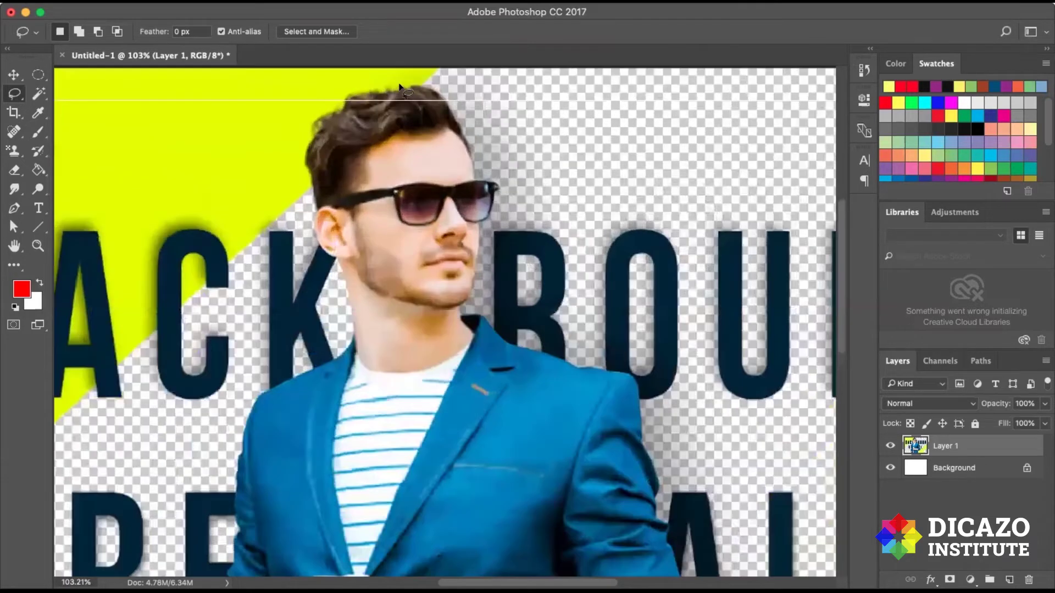
{"action": "mouse_move", "coordinate": [351, 348]}
{"action": "left_mouse_down"}
{"action": "mouse_move", "coordinate": [339, 268]}
{"action": "mouse_move", "coordinate": [316, 235]}
{"action": "mouse_move", "coordinate": [307, 165]}
{"action": "mouse_move", "coordinate": [316, 112]}
{"action": "mouse_move", "coordinate": [359, 88]}
{"action": "mouse_move", "coordinate": [428, 82]}
{"action": "mouse_move", "coordinate": [454, 117]}
{"action": "mouse_move", "coordinate": [446, 196]}
{"action": "left_mouse_up"}
{"action": "key", "text": "super+d"}
{"action": "mouse_move", "coordinate": [351, 344]}
{"action": "left_mouse_down"}
{"action": "mouse_move", "coordinate": [356, 290]}
{"action": "mouse_move", "coordinate": [338, 257]}
{"action": "left_mouse_up"}
{"action": "key", "text": "super+d"}
- Trace a freehand Lasso selection around the man's head and neck, following the shirt collar, ears, hair and sunglasses
{"action": "scroll", "coordinate": [350, 344], "scroll_direction": "up", "scroll_amount": 2}
{"action": "mouse_move", "coordinate": [352, 344]}
{"action": "left_mouse_down"}
{"action": "mouse_move", "coordinate": [338, 262]}
{"action": "mouse_move", "coordinate": [310, 226]}
{"action": "mouse_move", "coordinate": [307, 124]}
{"action": "mouse_move", "coordinate": [346, 89]}
{"action": "mouse_move", "coordinate": [437, 79]}
{"action": "mouse_move", "coordinate": [474, 140]}
{"action": "mouse_move", "coordinate": [482, 177]}
{"action": "mouse_move", "coordinate": [507, 182]}
{"action": "mouse_move", "coordinate": [484, 226]}
{"action": "mouse_move", "coordinate": [482, 281]}
{"action": "mouse_move", "coordinate": [455, 370]}
{"action": "mouse_move", "coordinate": [403, 385]}
{"action": "mouse_move", "coordinate": [352, 347]}
{"action": "left_mouse_up"}
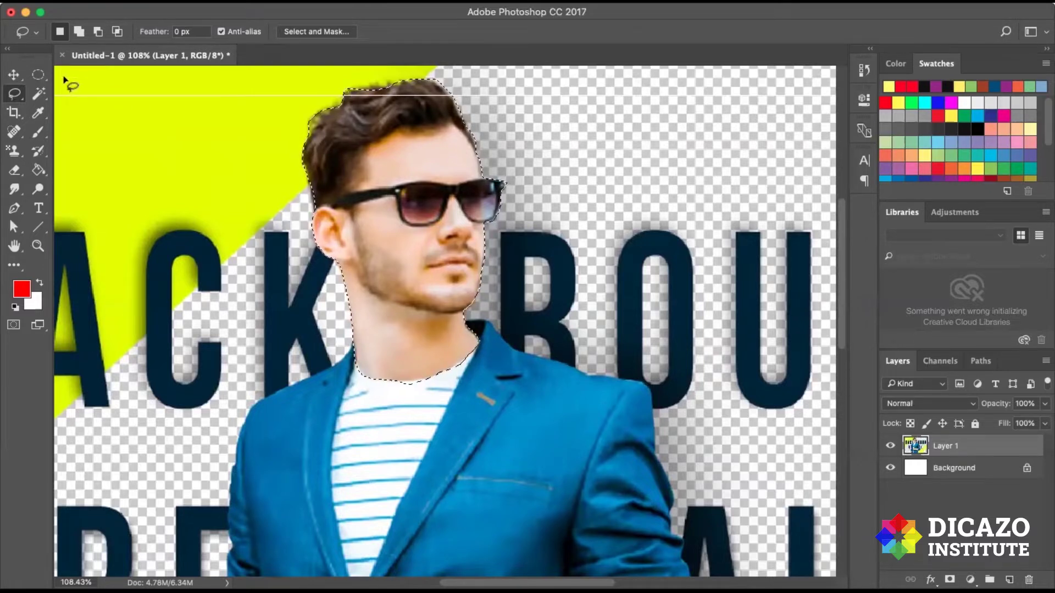
- Move the selected head sideways over the word BACKGROUND with the Move tool and undo the move
{"action": "left_click", "coordinate": [12, 75]}
{"action": "left_click_drag", "start_coordinate": [446, 202], "coordinate": [680, 186]}
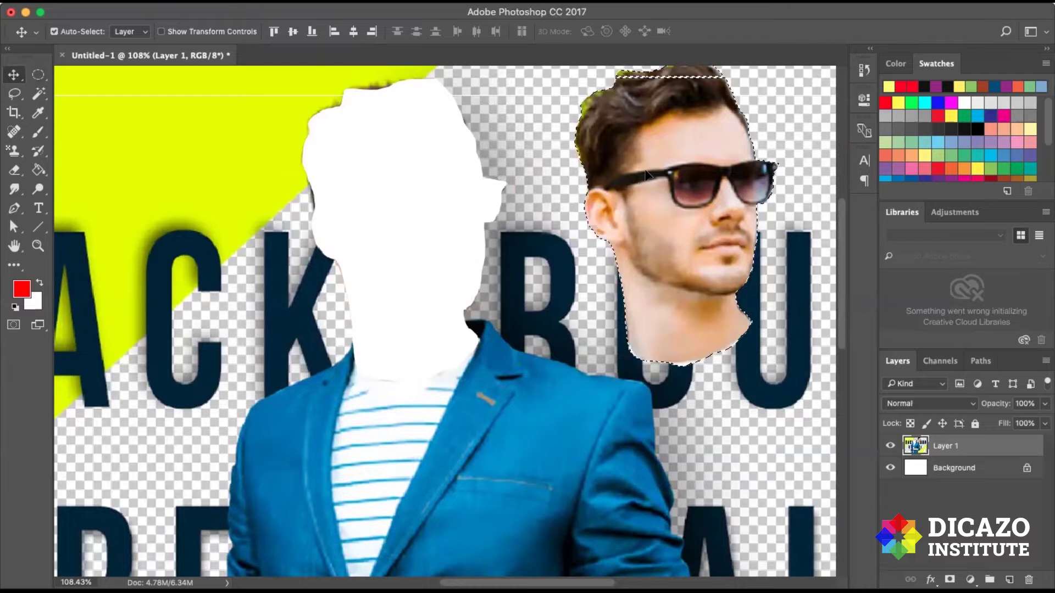
{"action": "key", "text": "super+z"}
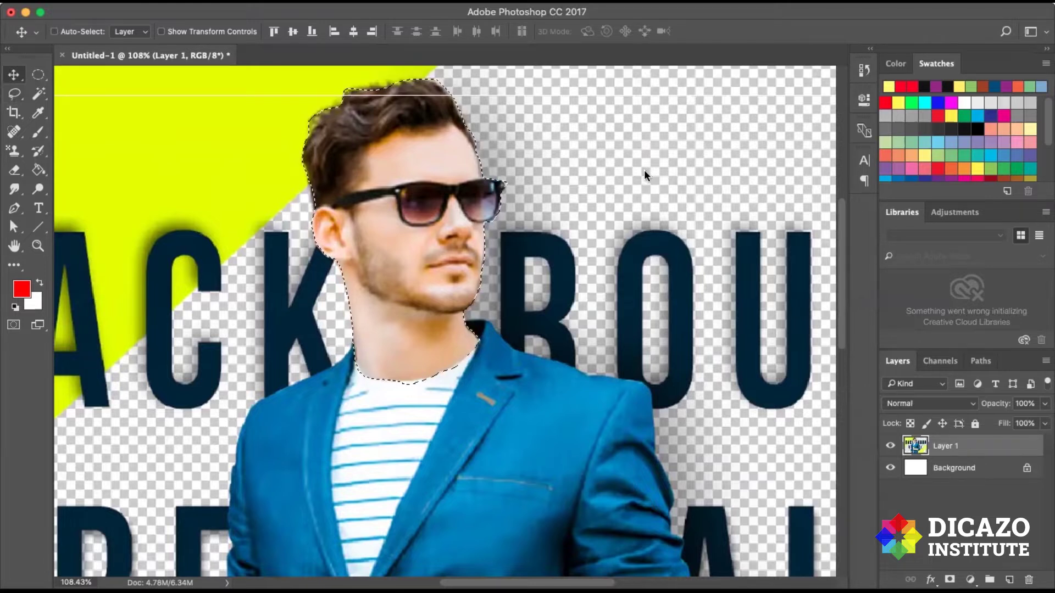
- Deselect the head and restore its selection by undoing, twice in a row
{"action": "key", "text": "super+d"}
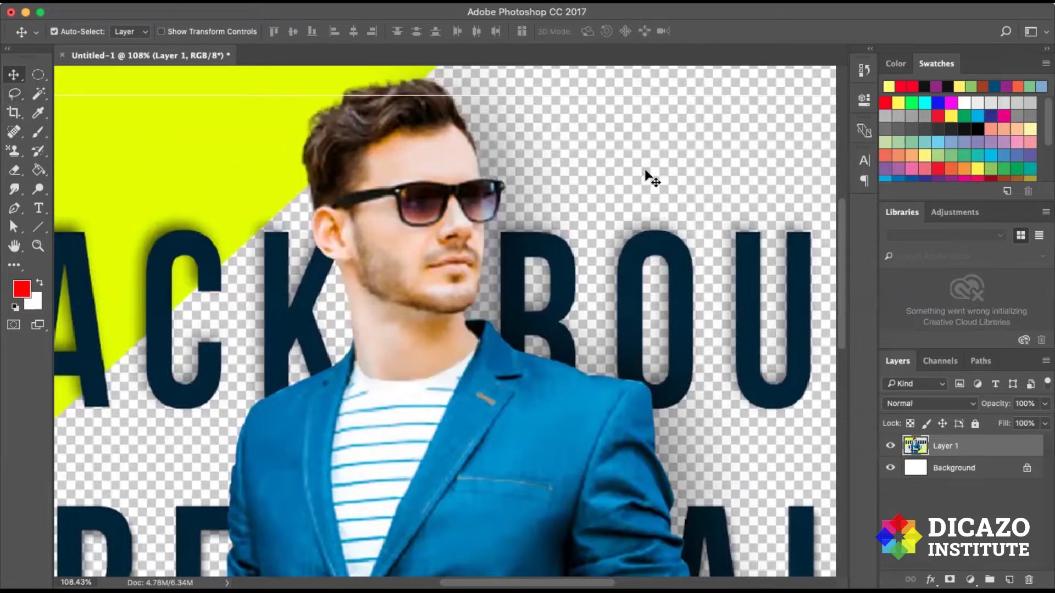
{"action": "key", "text": "super+z"}
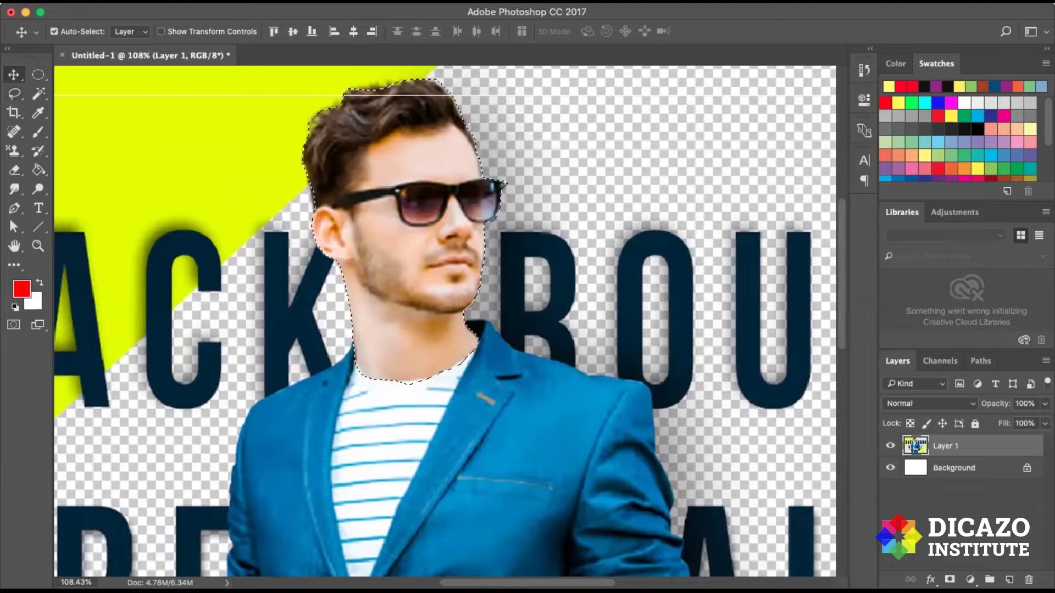
{"action": "left_click", "coordinate": [314, 1]}
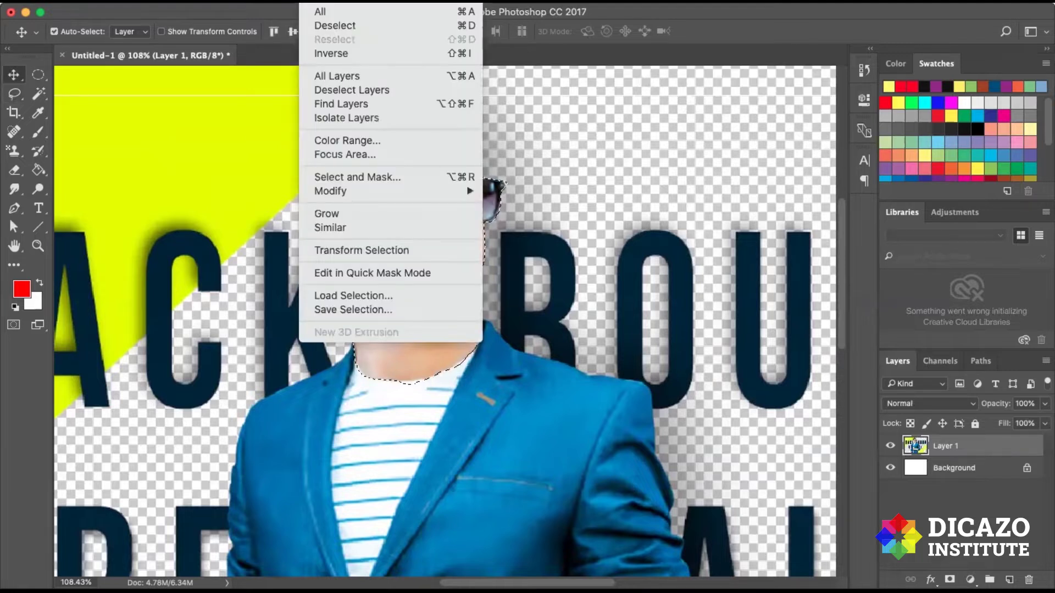
{"action": "left_click", "coordinate": [379, 27]}
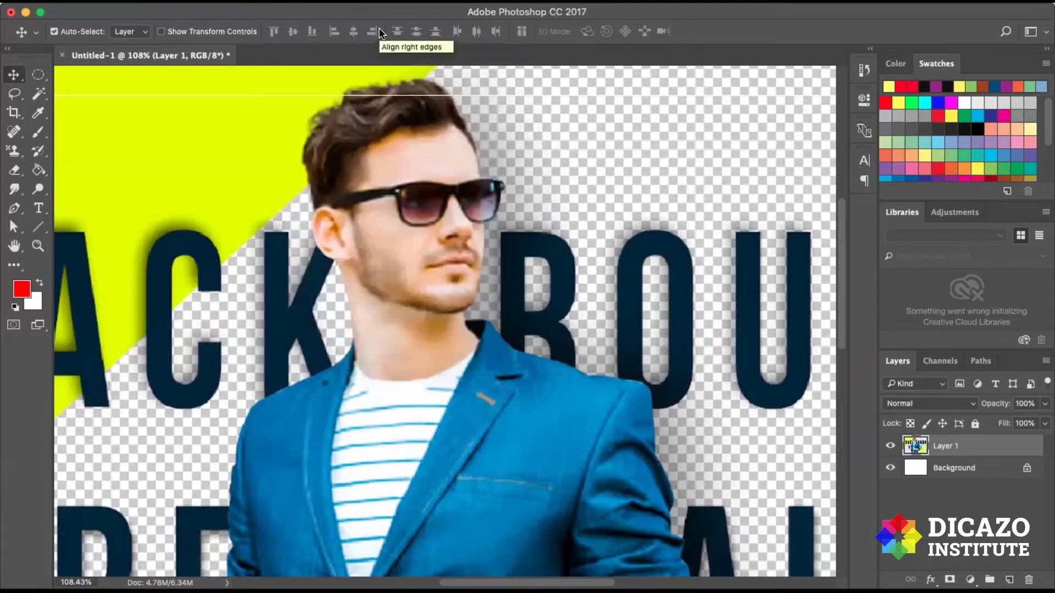
{"action": "key", "text": "super+z"}
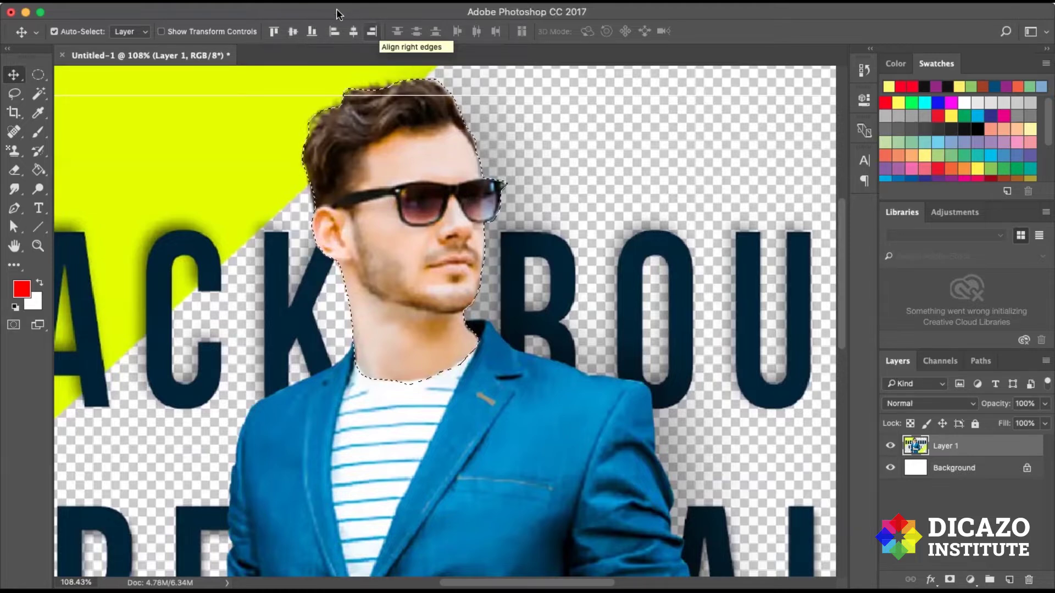
- Invert the head selection so that everything in the image except the head and neck is selected
{"action": "left_click", "coordinate": [328, 1]}
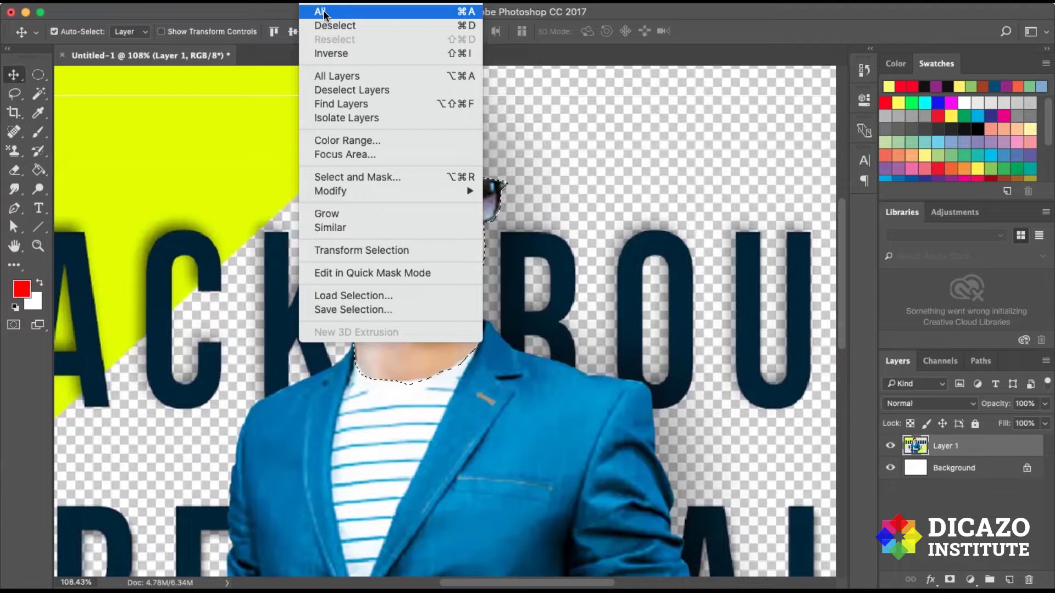
{"action": "left_click", "coordinate": [346, 54]}
{"action": "scroll", "coordinate": [523, 226], "scroll_direction": "down", "scroll_amount": 5}
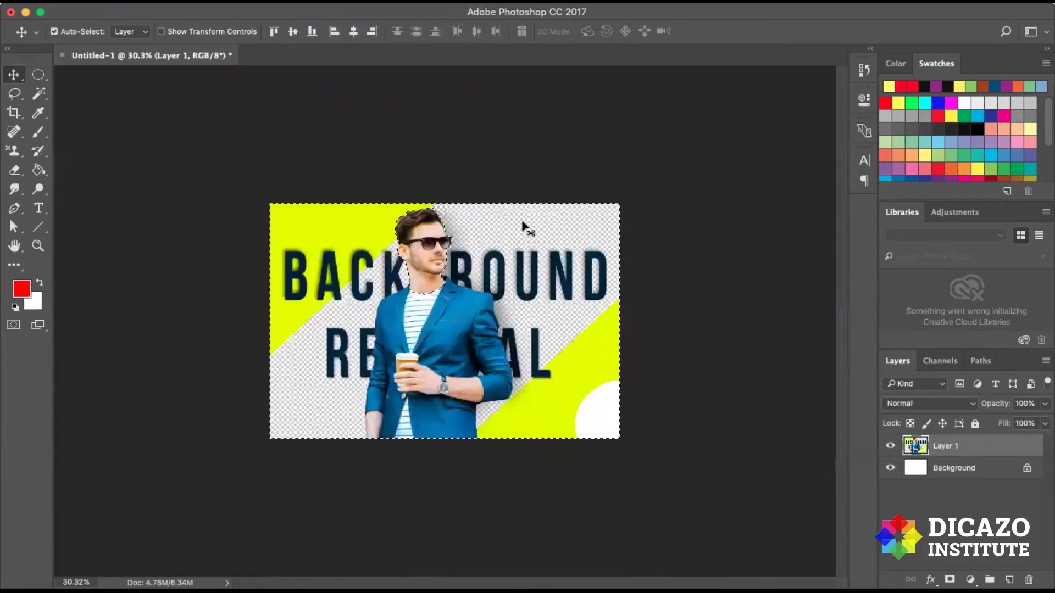
{"action": "scroll", "coordinate": [524, 225], "scroll_direction": "up", "scroll_amount": 3}
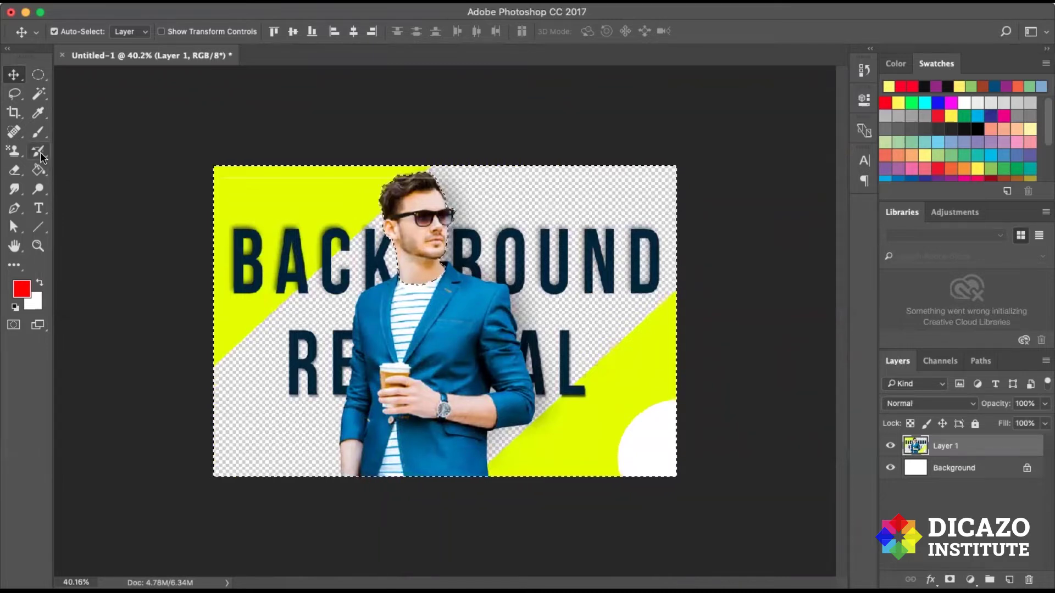
- Paint red strokes with a 70 px Brush across the inverted selection around the man's head, undo them and deselect
{"action": "left_click", "coordinate": [38, 132]}
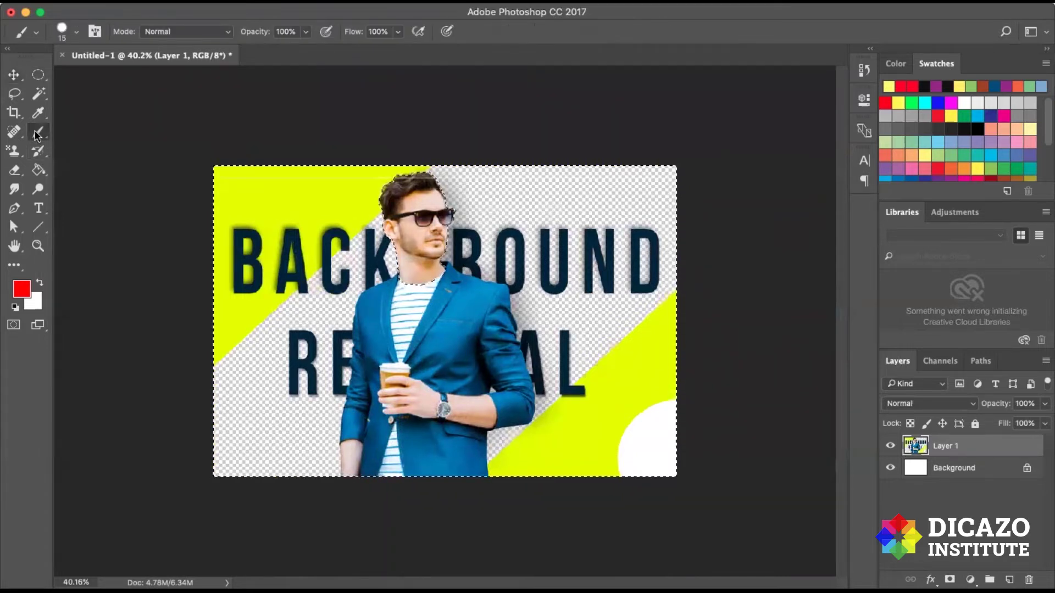
{"action": "left_click", "coordinate": [82, 132]}
{"action": "key", "text": "bracketright"}
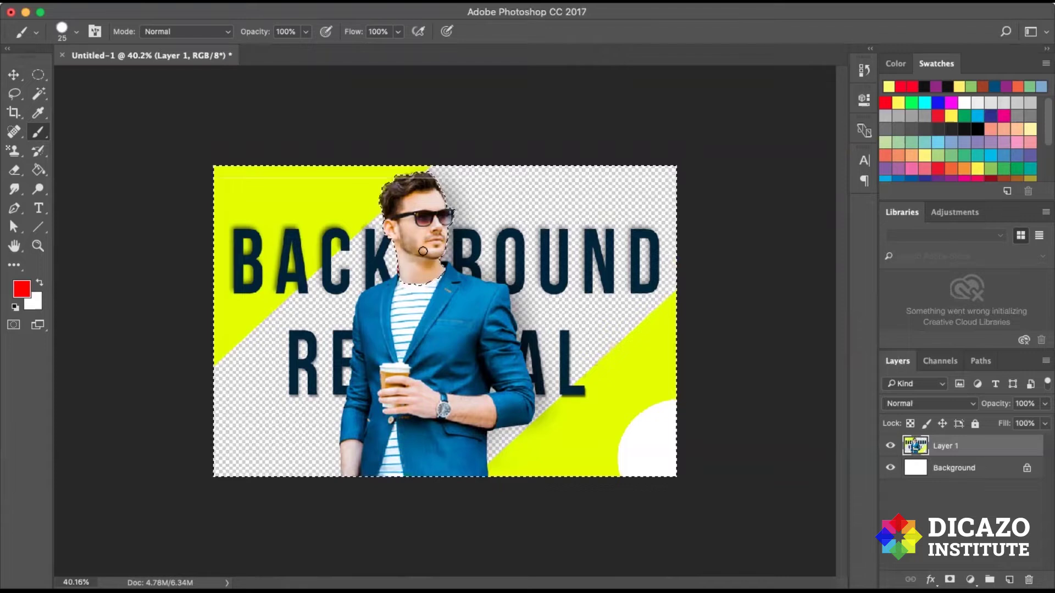
{"action": "key", "text": "bracketright"}
{"action": "key", "text": "bracketright"}
{"action": "key", "text": "bracketright"}
{"action": "key", "text": "bracketright"}
{"action": "key", "text": "bracketright"}
{"action": "mouse_move", "coordinate": [394, 287]}
{"action": "left_mouse_down"}
{"action": "mouse_move", "coordinate": [475, 284]}
{"action": "mouse_move", "coordinate": [337, 303]}
{"action": "mouse_move", "coordinate": [546, 317]}
{"action": "mouse_move", "coordinate": [300, 306]}
{"action": "mouse_move", "coordinate": [640, 290]}
{"action": "mouse_move", "coordinate": [575, 252]}
{"action": "mouse_move", "coordinate": [401, 218]}
{"action": "mouse_move", "coordinate": [504, 198]}
{"action": "mouse_move", "coordinate": [353, 199]}
{"action": "mouse_move", "coordinate": [409, 205]}
{"action": "left_mouse_up"}
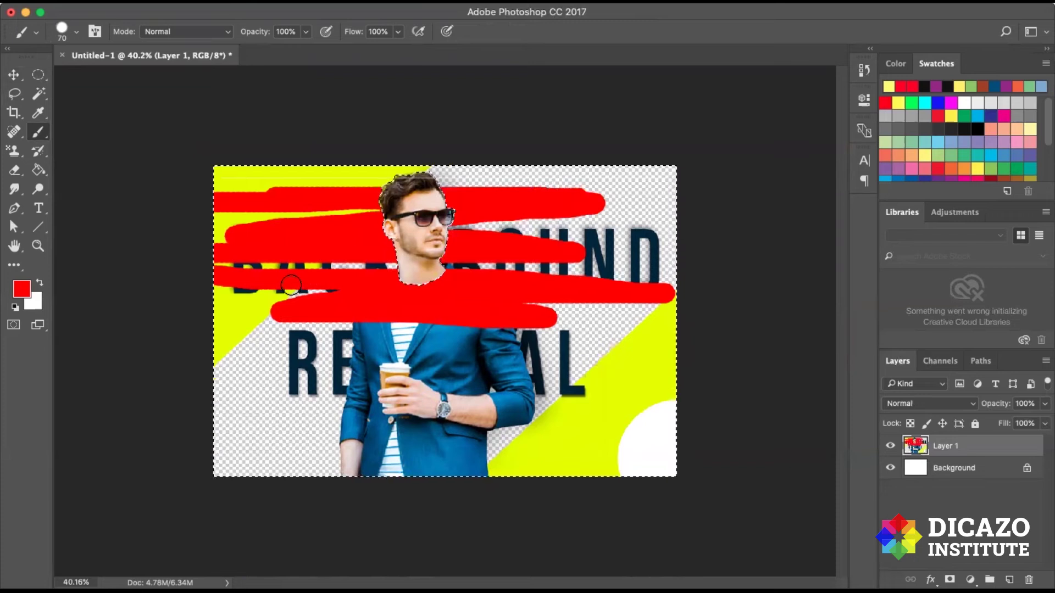
{"action": "key", "text": "super+z"}
{"action": "key", "text": "super+d"}
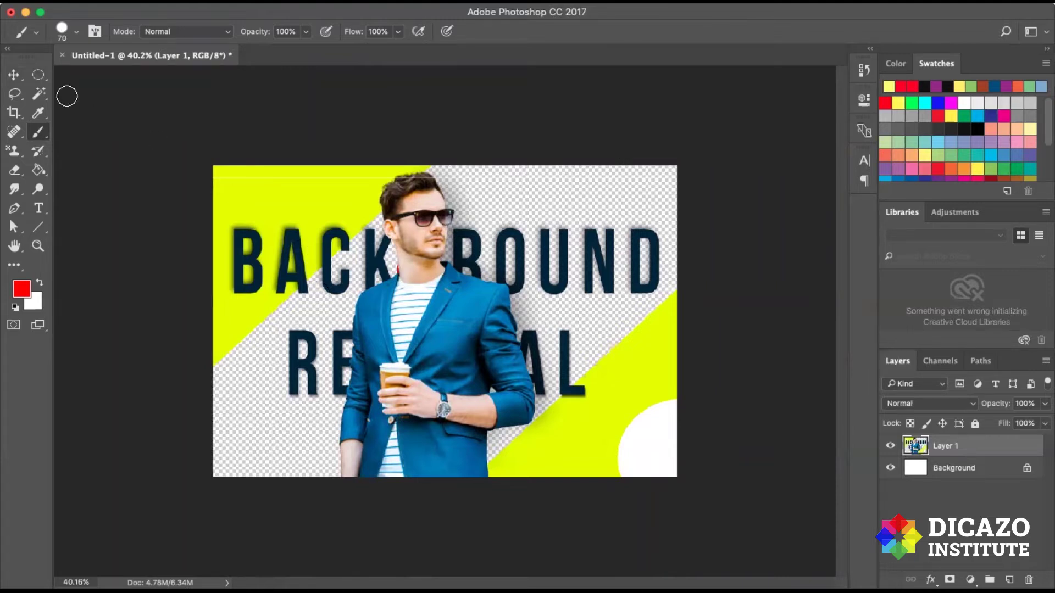
- Start a Polygonal Lasso outline at the man's lowered hand on the image's bottom edge and trace up the sleeve and shoulder to the neck
{"action": "left_click", "coordinate": [14, 93]}
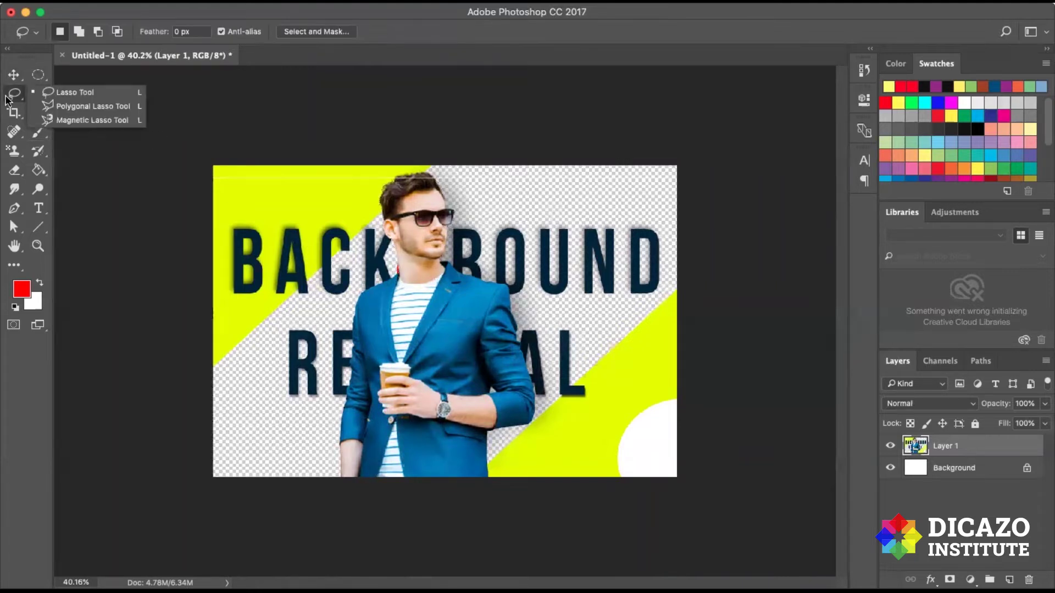
{"action": "left_click", "coordinate": [86, 104]}
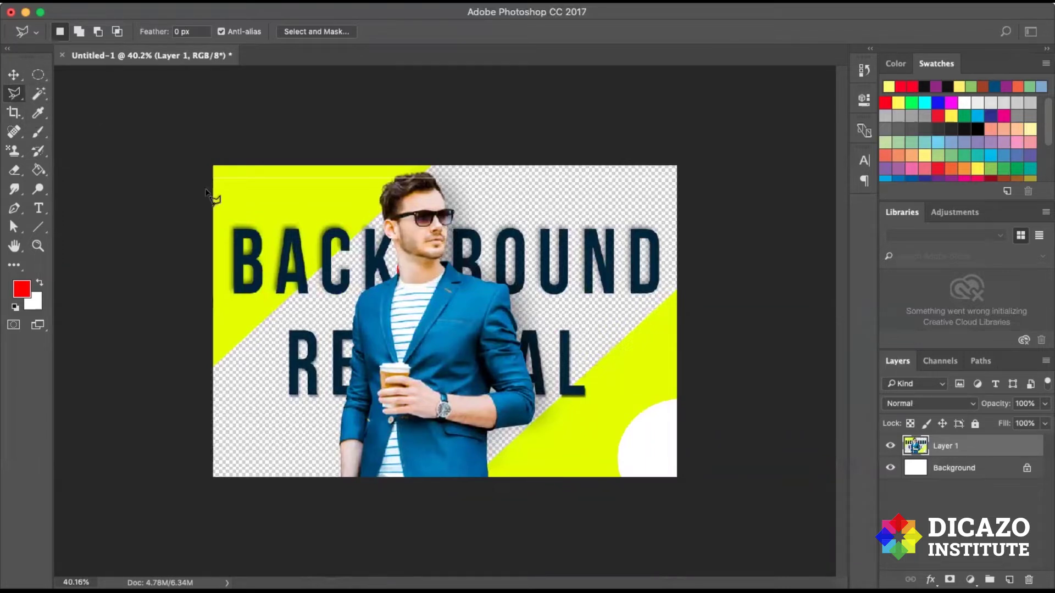
{"action": "scroll", "coordinate": [351, 379], "scroll_direction": "up", "scroll_amount": 5}
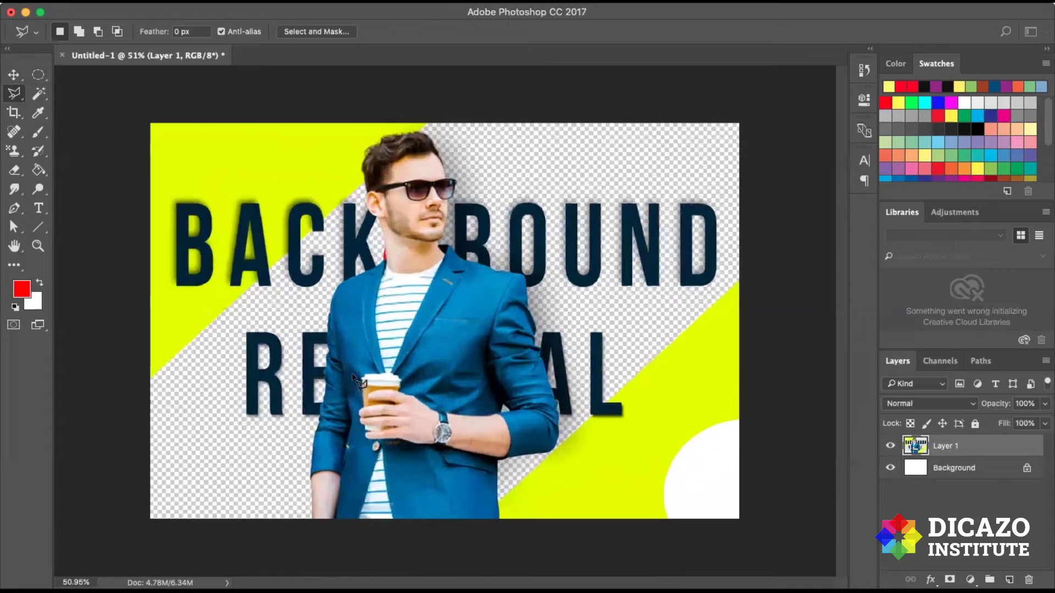
{"action": "scroll", "coordinate": [352, 379], "scroll_direction": "down", "scroll_amount": 5}
{"action": "scroll", "coordinate": [338, 398], "scroll_direction": "up", "scroll_amount": 1}
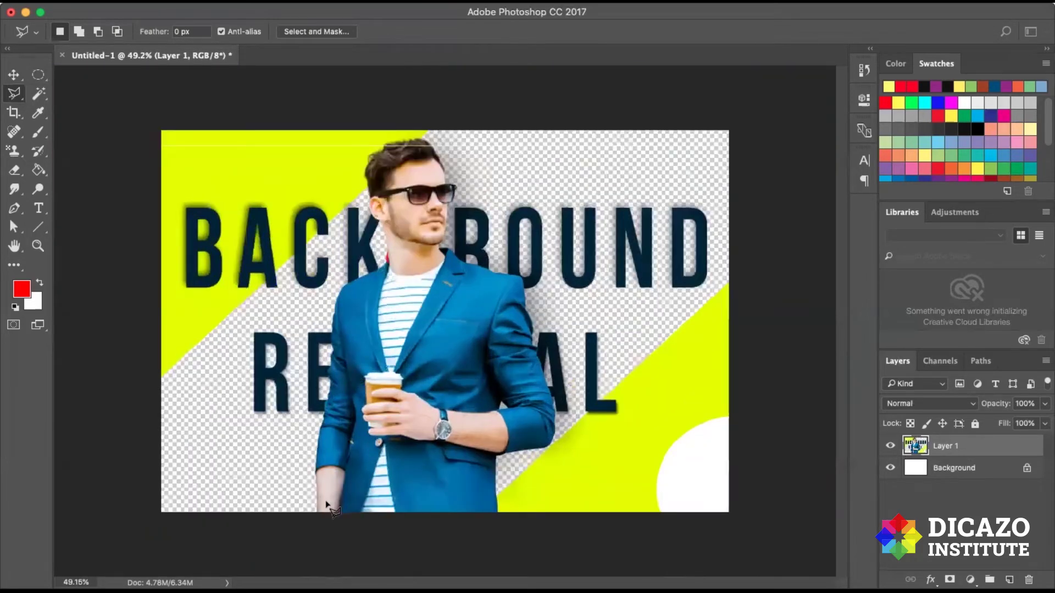
{"action": "scroll", "coordinate": [327, 505], "scroll_direction": "up", "scroll_amount": 1}
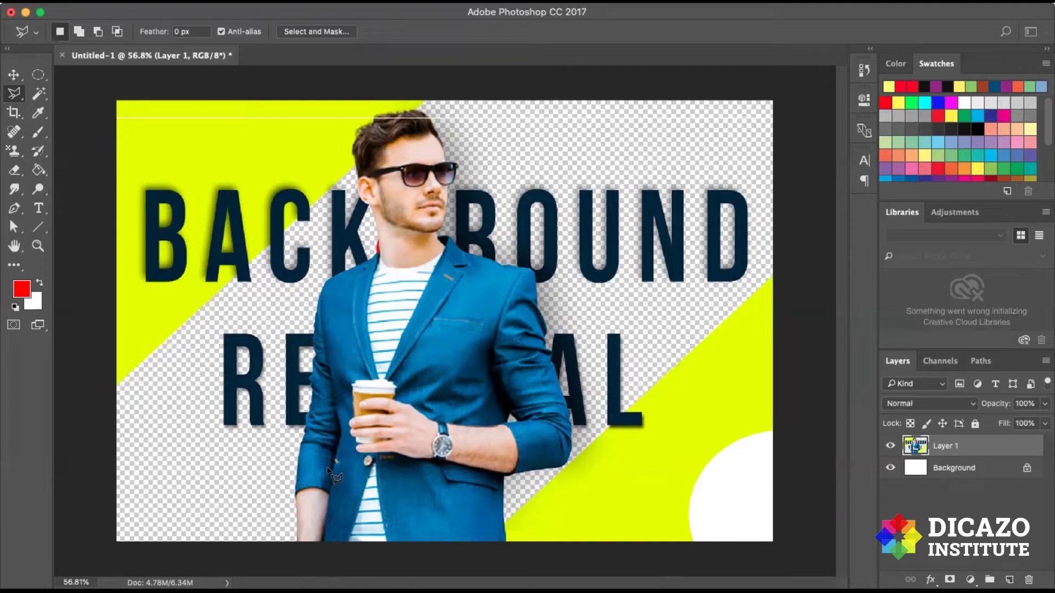
{"action": "left_click", "coordinate": [297, 541]}
{"action": "left_click", "coordinate": [316, 357]}
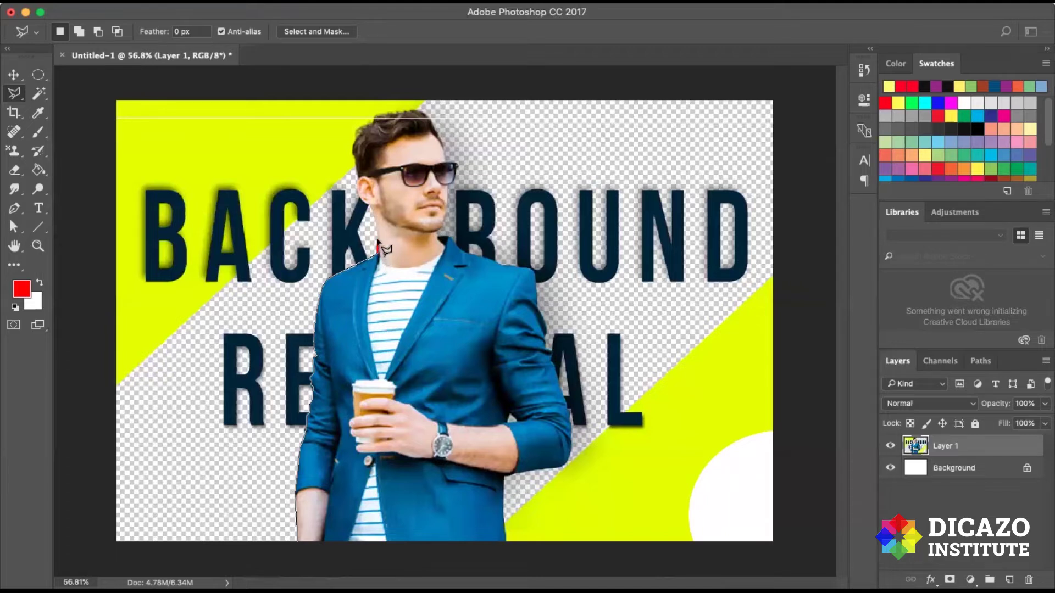
- Continue the polygonal outline from the neck past the ear, around the hair and down the forehead to the sunglasses
{"action": "left_click", "coordinate": [367, 204]}
{"action": "left_click", "coordinate": [353, 152]}
{"action": "left_click", "coordinate": [353, 138]}
{"action": "left_click", "coordinate": [363, 129]}
{"action": "left_click", "coordinate": [369, 125]}
{"action": "left_click", "coordinate": [374, 118]}
{"action": "left_click", "coordinate": [391, 112]}
{"action": "left_click", "coordinate": [401, 110]}
{"action": "left_click", "coordinate": [422, 108]}
{"action": "left_click", "coordinate": [429, 118]}
{"action": "left_click", "coordinate": [439, 134]}
{"action": "left_click", "coordinate": [443, 151]}
{"action": "left_click", "coordinate": [446, 163]}
{"action": "left_click", "coordinate": [457, 162]}
{"action": "left_click", "coordinate": [456, 170]}
{"action": "left_click", "coordinate": [454, 181]}
- Continue the outline over the other shoulder and bent arm to the image's bottom edge and close it at its starting point
{"action": "left_click", "coordinate": [466, 254]}
{"action": "left_click", "coordinate": [487, 258]}
{"action": "left_click", "coordinate": [531, 268]}
{"action": "left_click", "coordinate": [530, 284]}
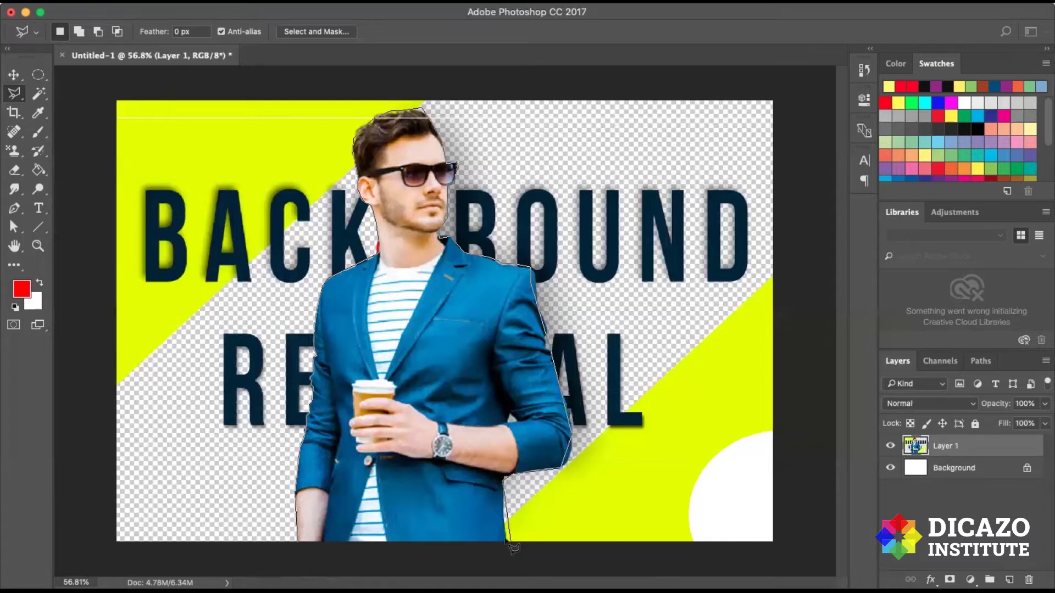
{"action": "left_click", "coordinate": [300, 544]}
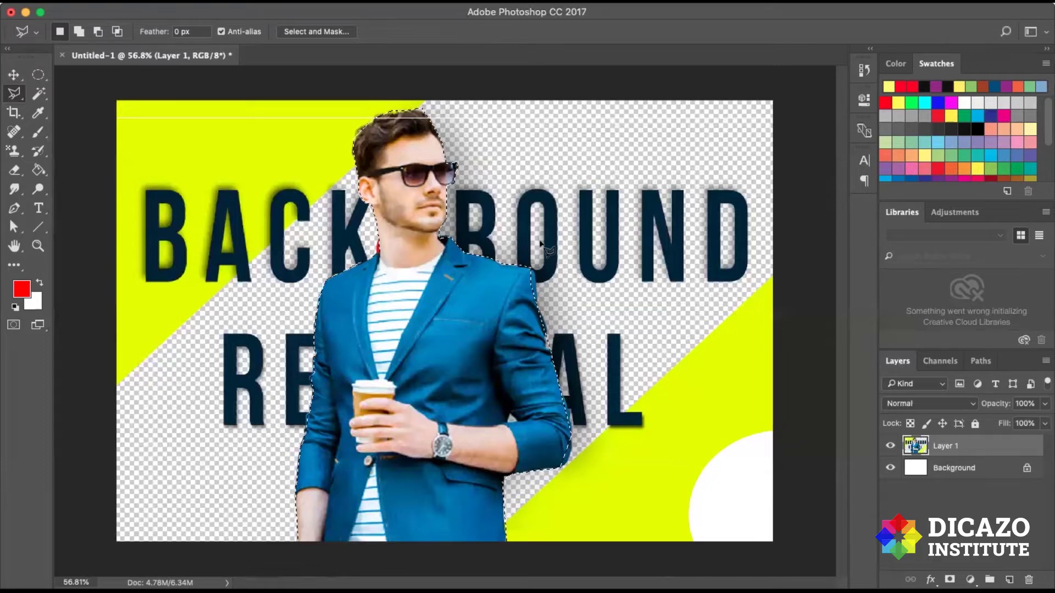
{"action": "scroll", "coordinate": [411, 164], "scroll_direction": "up", "scroll_amount": 1}
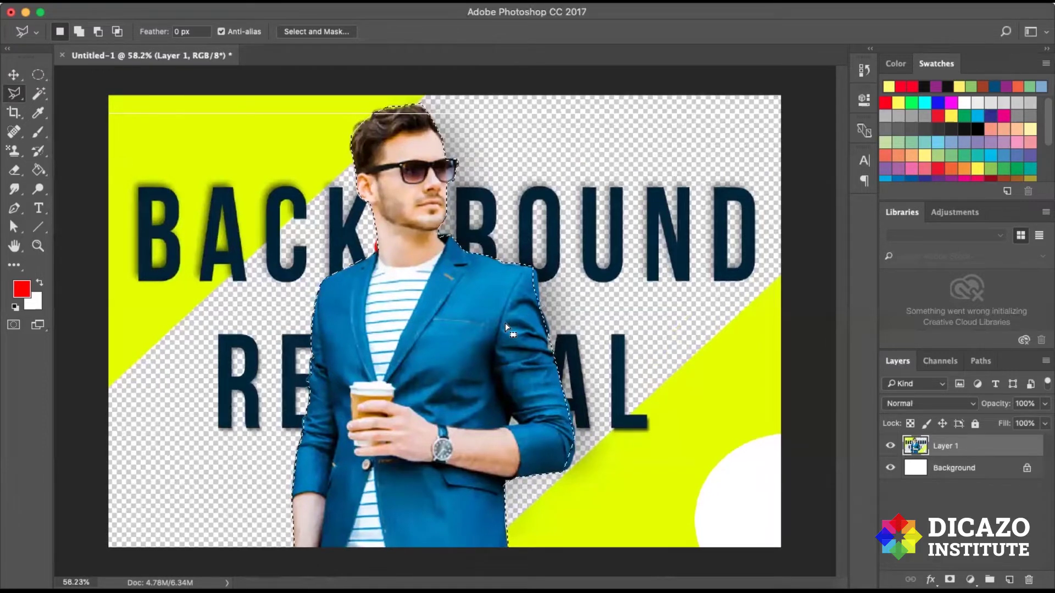
{"action": "scroll", "coordinate": [503, 322], "scroll_direction": "up", "scroll_amount": 5}
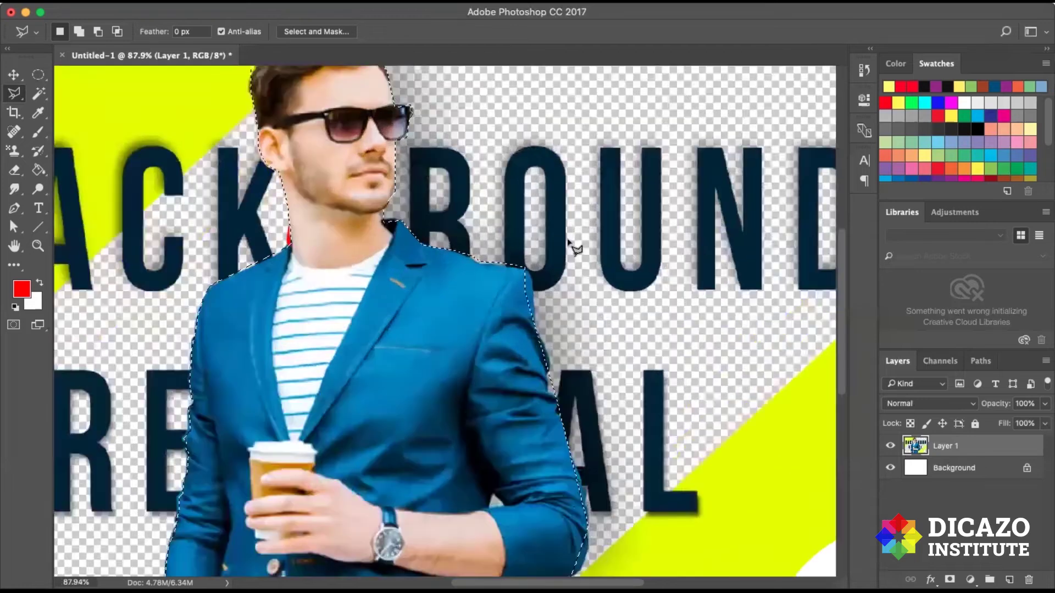
- Add the missed strip along the outer shoulder corner of the man's blazer to the selection with the Polygonal Lasso
{"action": "scroll", "coordinate": [528, 270], "scroll_direction": "up", "scroll_amount": 3}
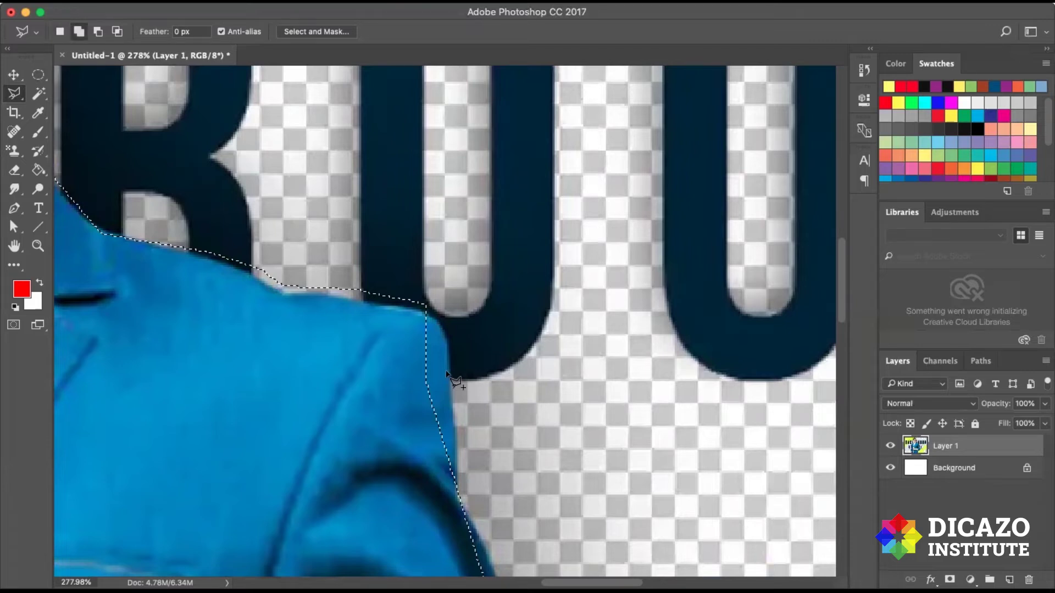
{"action": "key", "text": "alt"}
{"action": "key", "text": "alt"}
{"action": "key", "text": "shift"}
{"action": "left_click", "coordinate": [424, 312]}
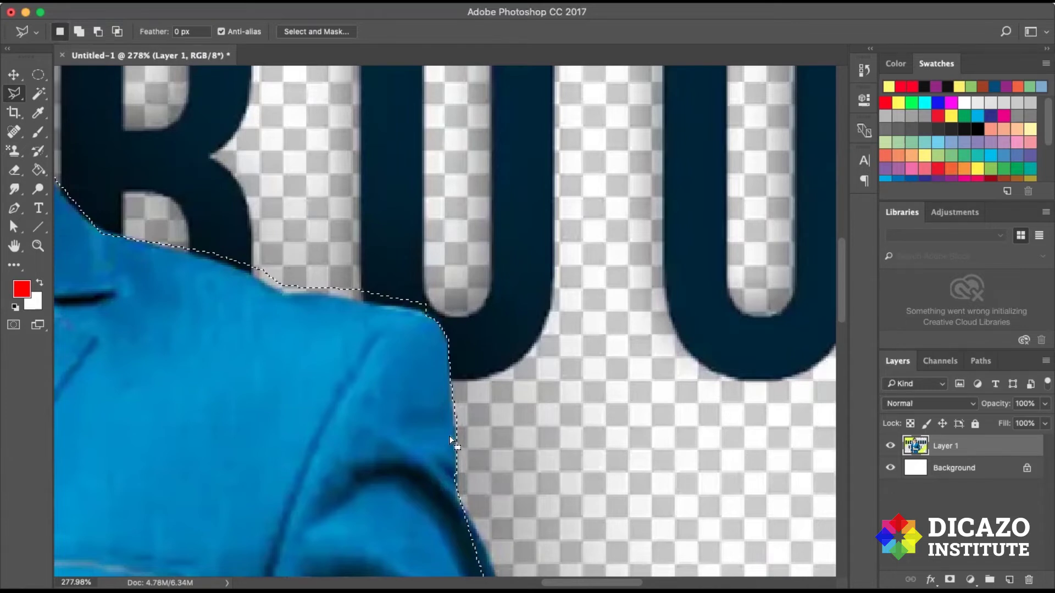
- Subtract the excess background above the blazer's shoulder line from the selection
{"action": "key", "text": "alt"}
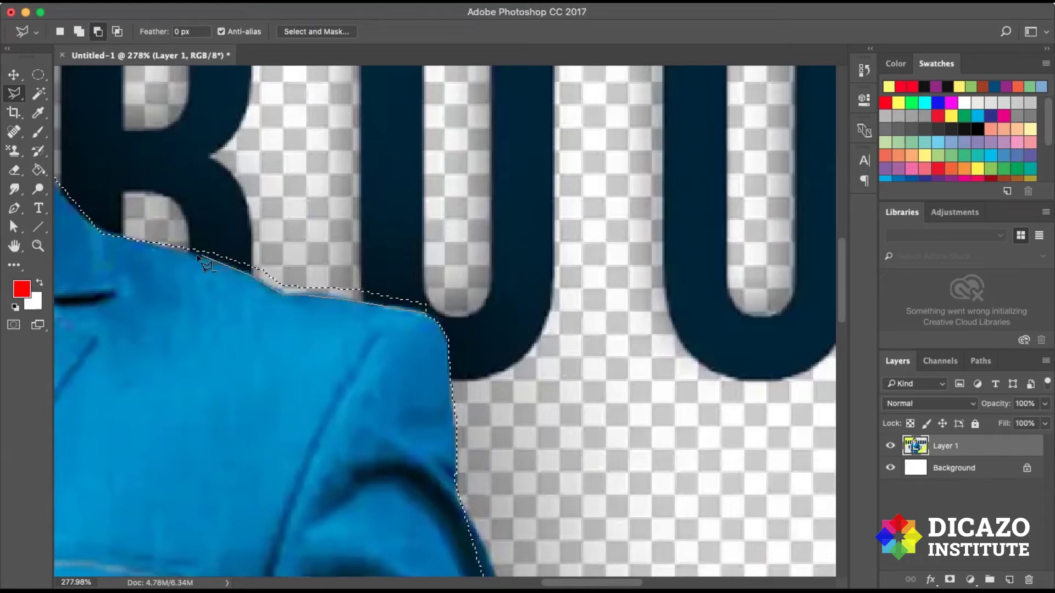
{"action": "left_click", "coordinate": [186, 216]}
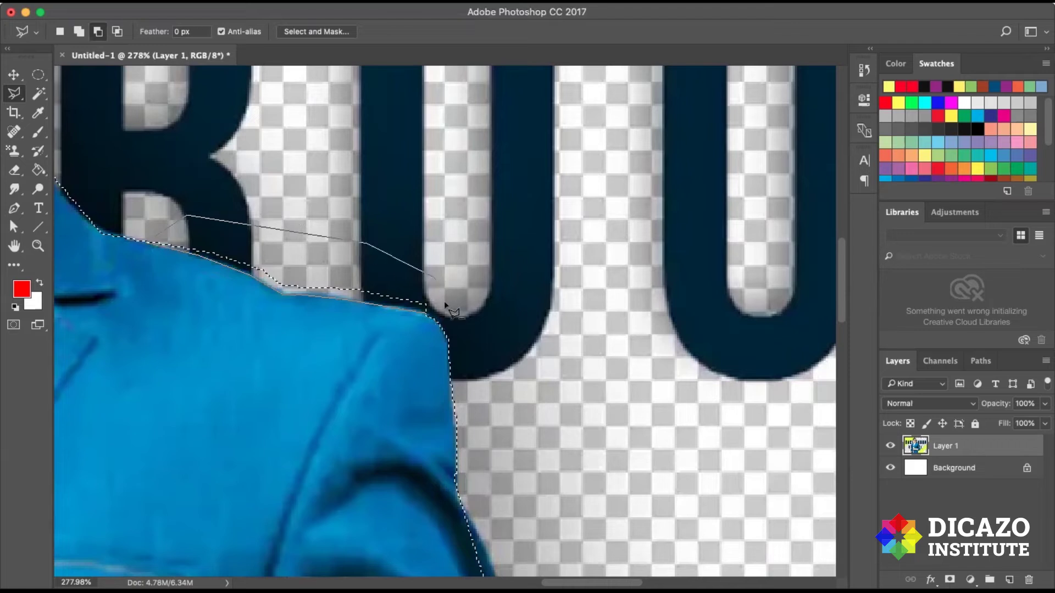
{"action": "double_click", "coordinate": [428, 315]}
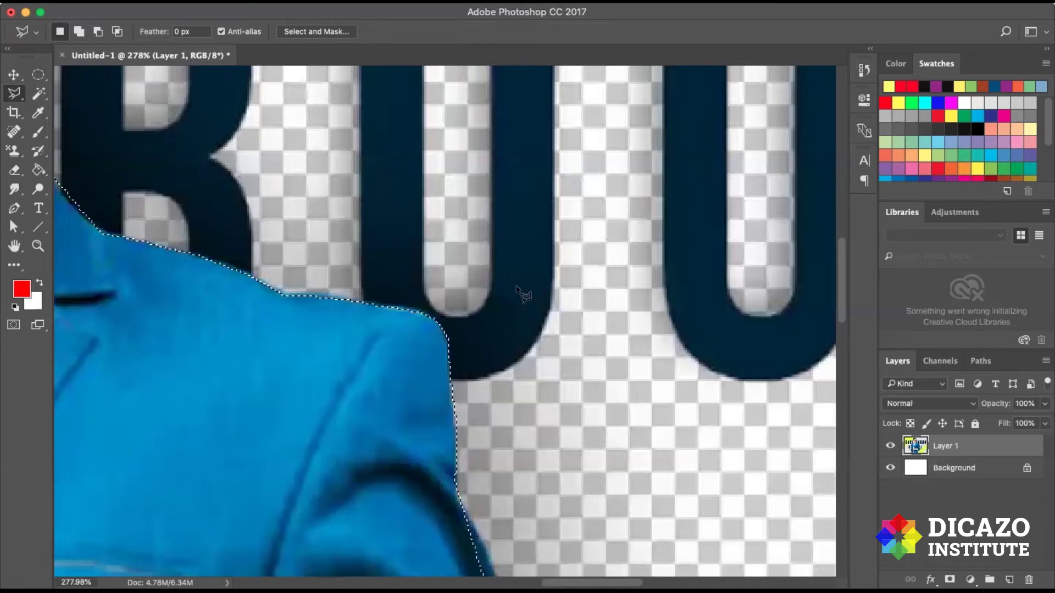
{"action": "scroll", "coordinate": [515, 290], "scroll_direction": "down", "scroll_amount": 10}
{"action": "scroll", "coordinate": [467, 283], "scroll_direction": "down", "scroll_amount": 2}
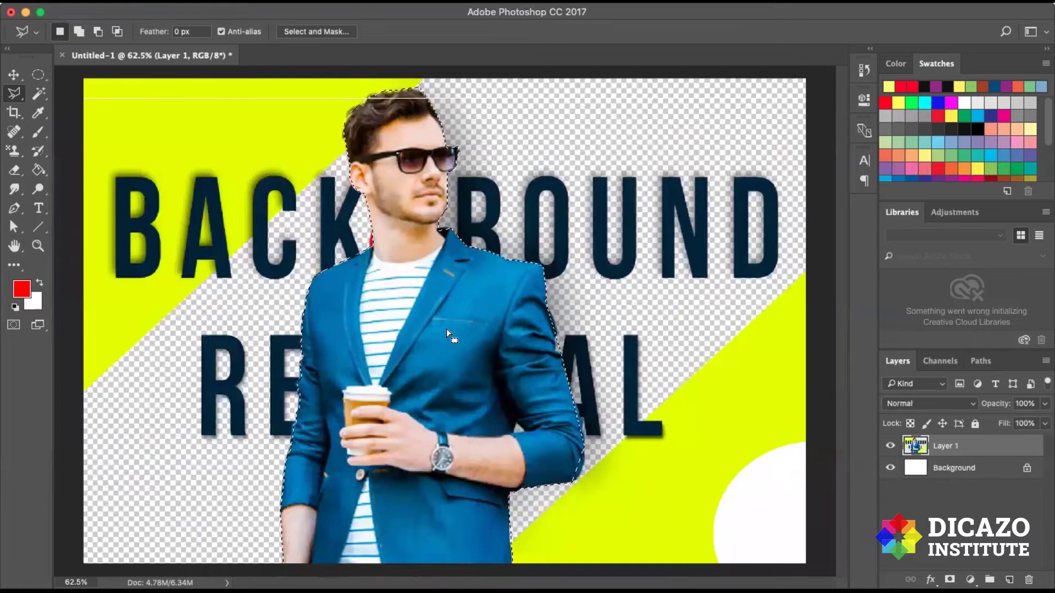
- Add the missed edge of the bent elbow to the selection, following the sleeve's curve with the Polygonal Lasso
{"action": "scroll", "coordinate": [586, 479], "scroll_direction": "up", "scroll_amount": 10}
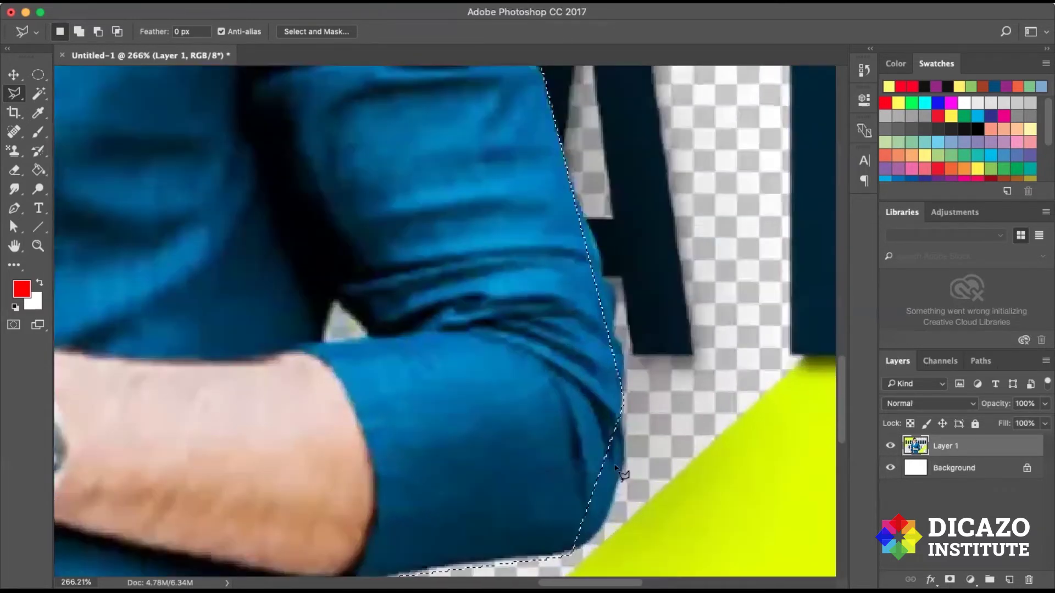
{"action": "key", "text": "shift"}
{"action": "left_click", "coordinate": [624, 407]}
{"action": "left_click", "coordinate": [616, 487]}
{"action": "left_click", "coordinate": [611, 504]}
{"action": "left_click", "coordinate": [600, 532]}
{"action": "left_click", "coordinate": [587, 542]}
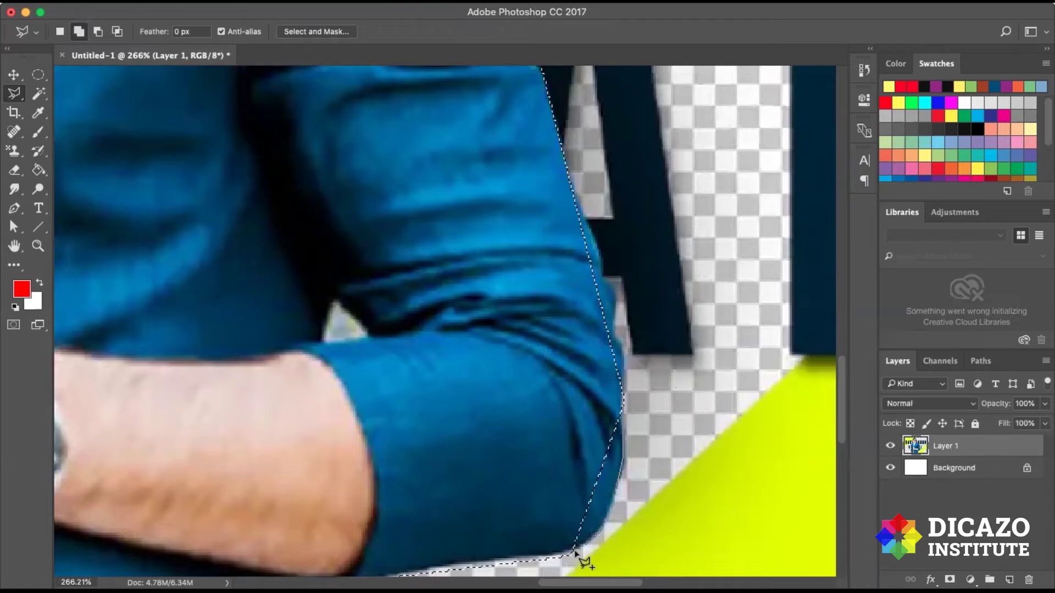
{"action": "left_click", "coordinate": [569, 553]}
{"action": "left_click", "coordinate": [550, 475]}
{"action": "left_click", "coordinate": [578, 407]}
{"action": "left_click", "coordinate": [622, 403]}
- Add the missed sliver of the sleeve above the elbow to the selection
{"action": "key", "text": "alt"}
{"action": "key", "text": "shift"}
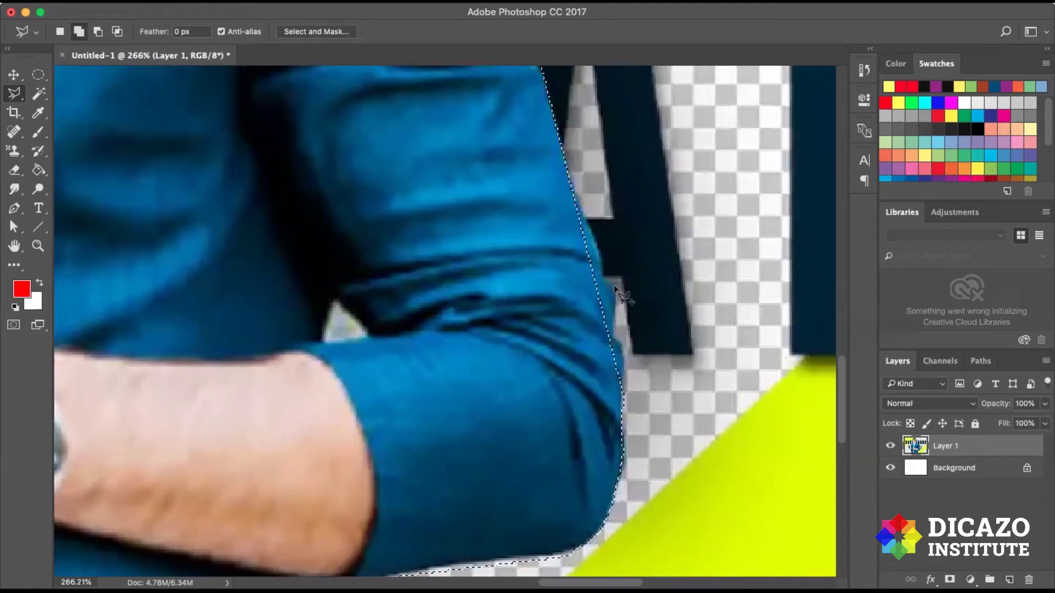
{"action": "left_click", "coordinate": [602, 256]}
{"action": "left_click", "coordinate": [571, 180]}
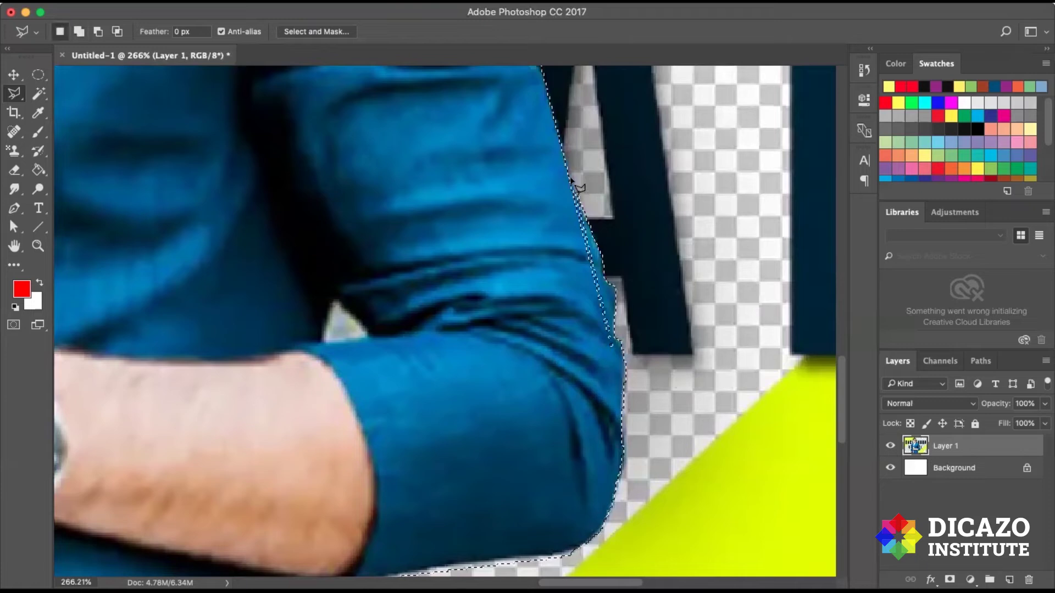
{"action": "key", "text": "super+d"}
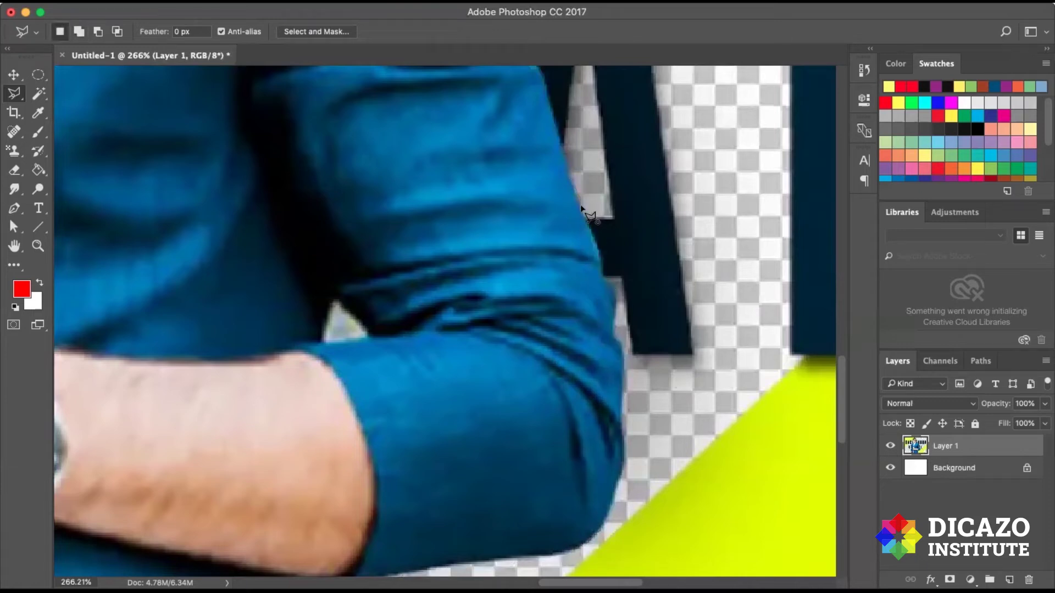
{"action": "left_click", "coordinate": [575, 185]}
{"action": "key", "text": "Escape"}
{"action": "key", "text": "super+z"}
{"action": "key", "text": "super+z"}
{"action": "key", "text": "super+z"}
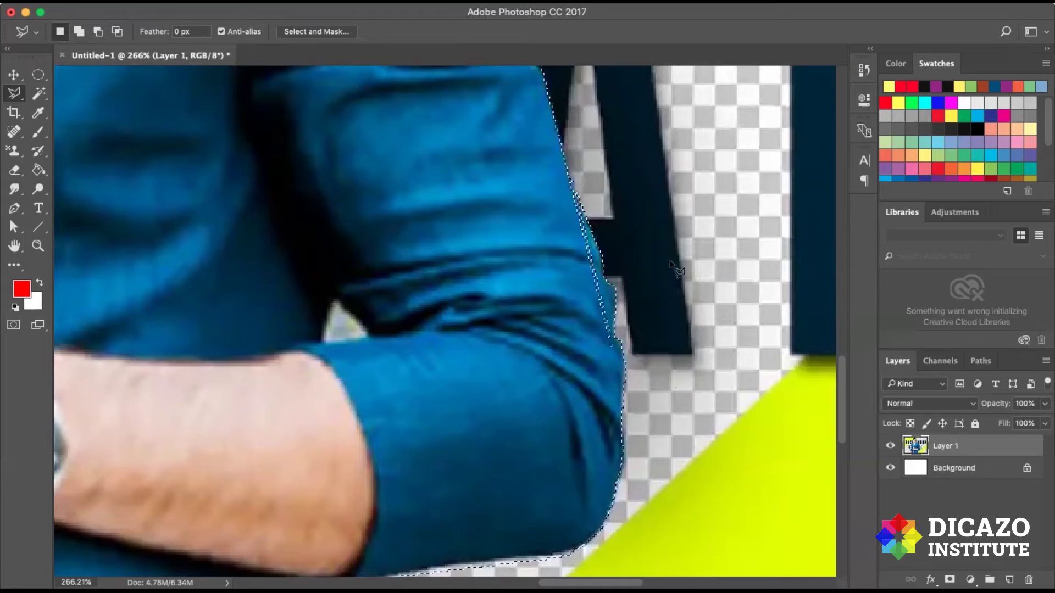
- Switch to the Magnetic Lasso tool and deselect the outline around the man
{"action": "scroll", "coordinate": [676, 269], "scroll_direction": "down", "scroll_amount": 8}
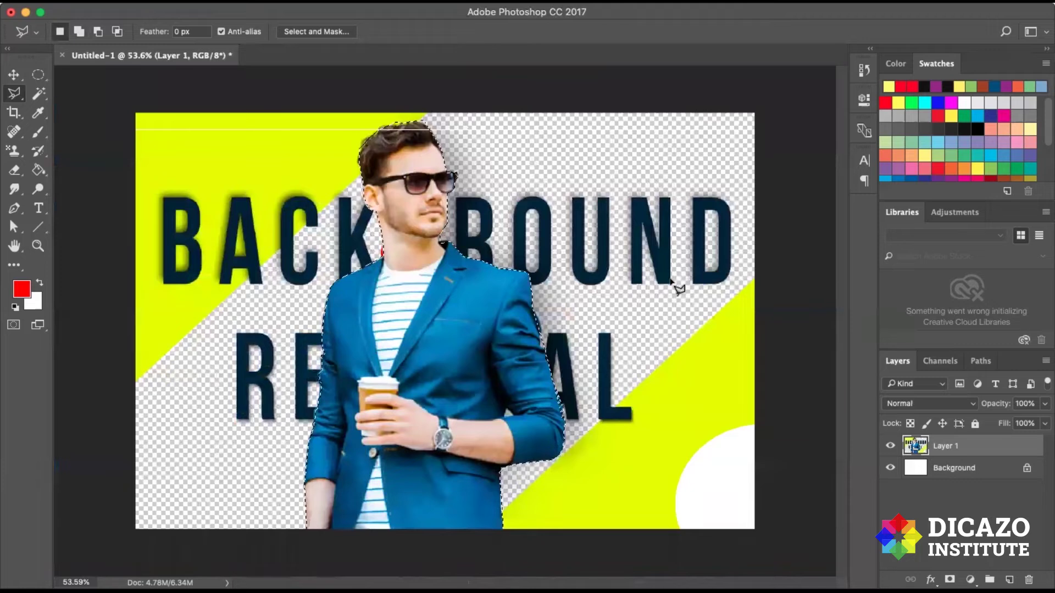
{"action": "left_click", "coordinate": [12, 98]}
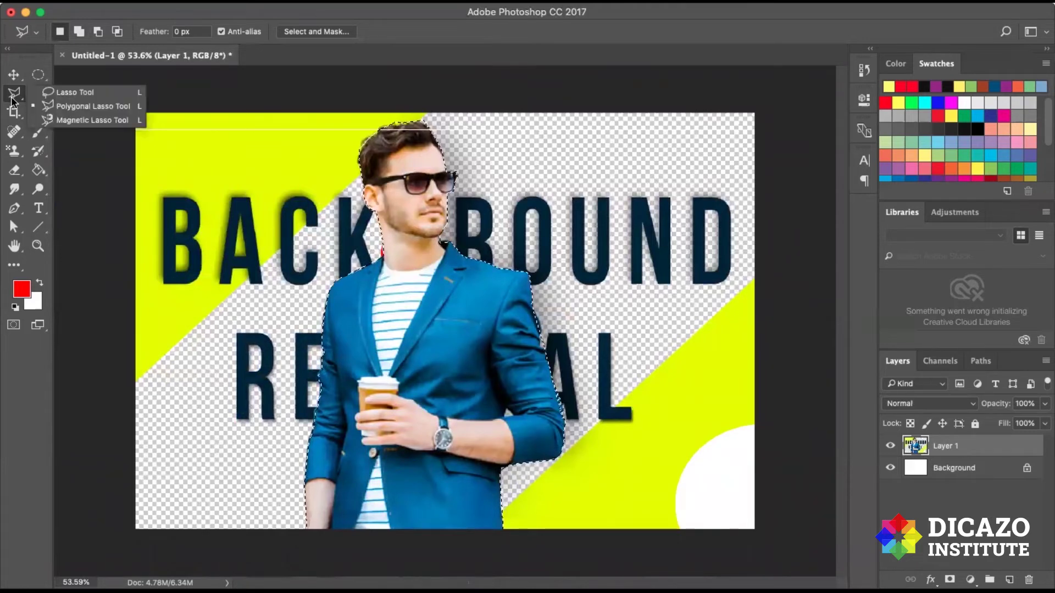
{"action": "left_click", "coordinate": [121, 107]}
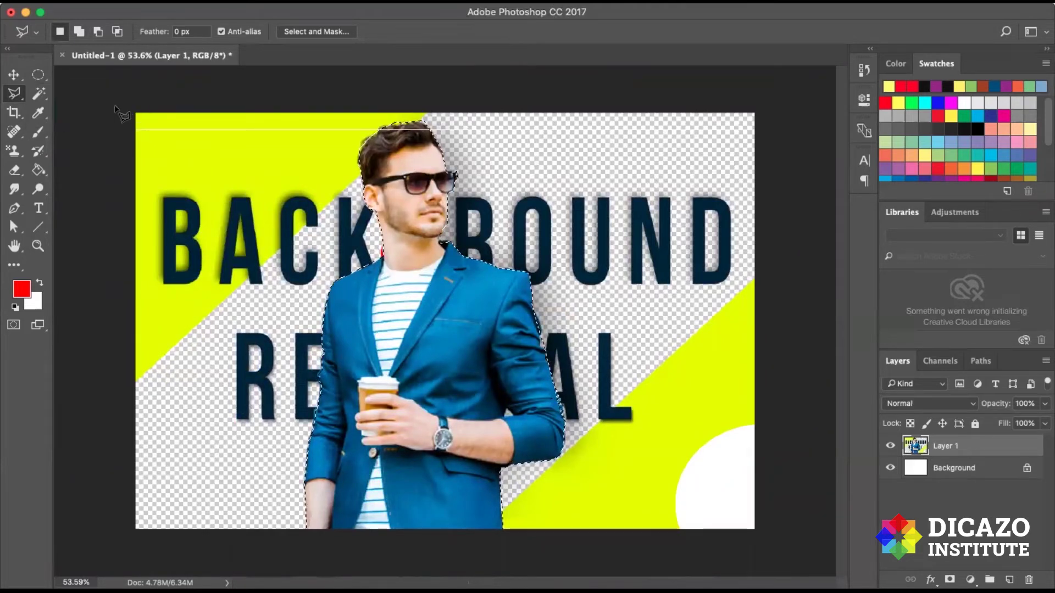
{"action": "left_click", "coordinate": [12, 94]}
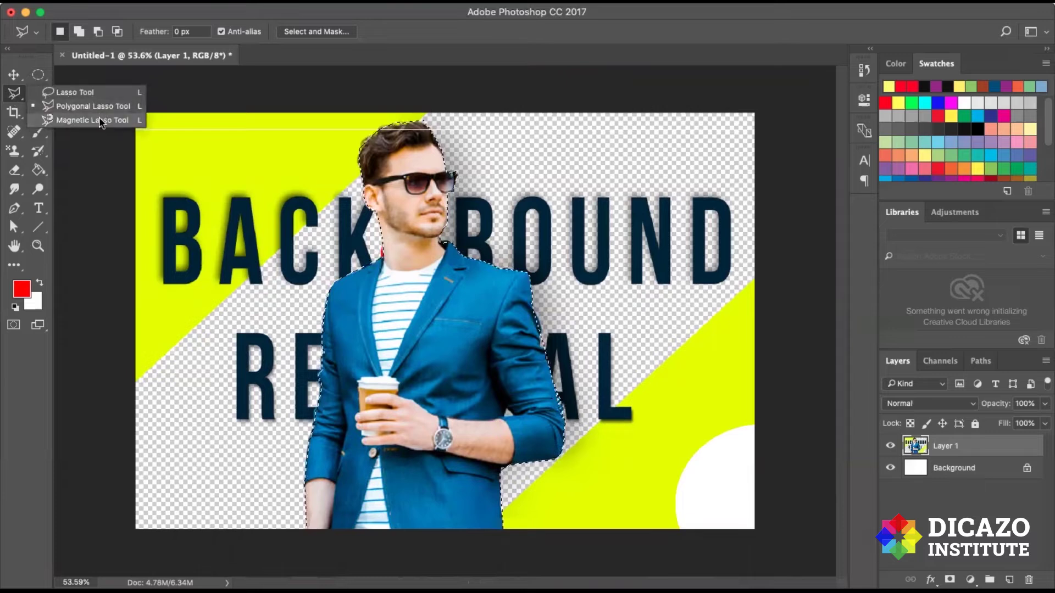
{"action": "left_click", "coordinate": [100, 120]}
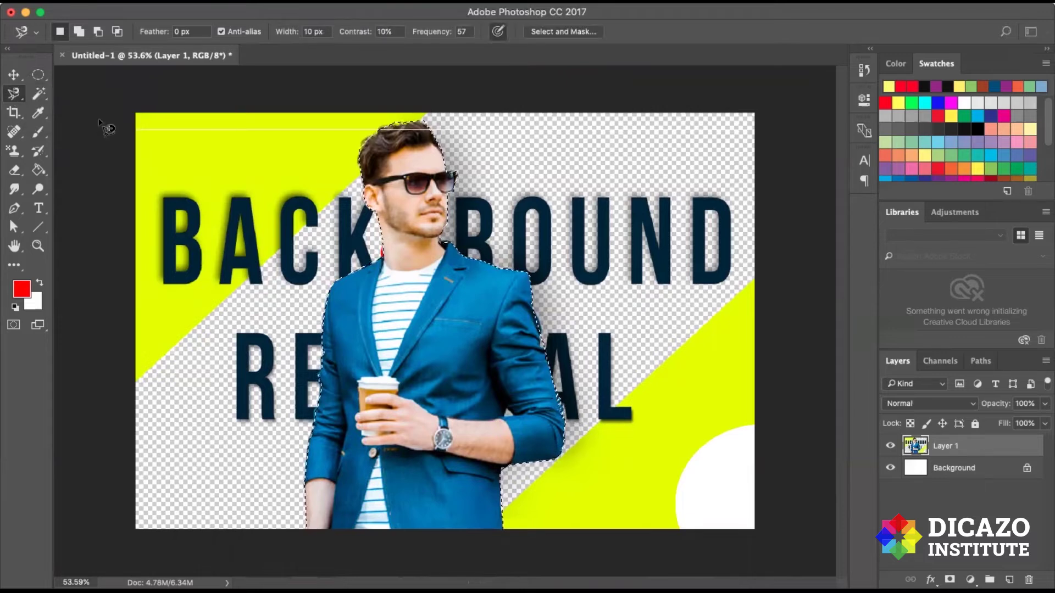
{"action": "key", "text": "super+d"}
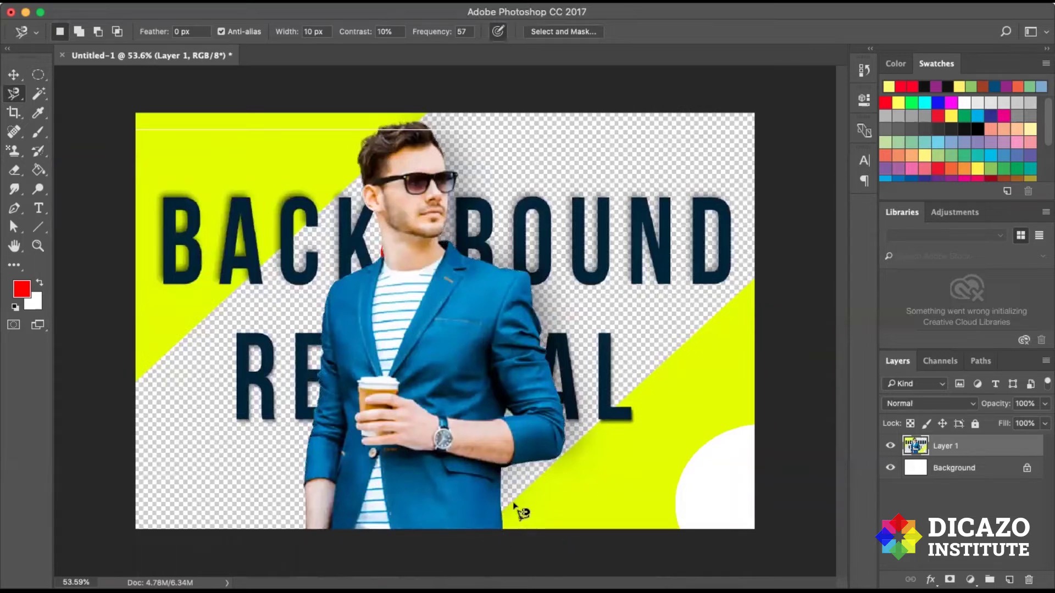
- Outline the yellow shape in the image's lower-right corner with the Magnetic Lasso, close it, and deselect it
{"action": "left_click", "coordinate": [753, 279]}
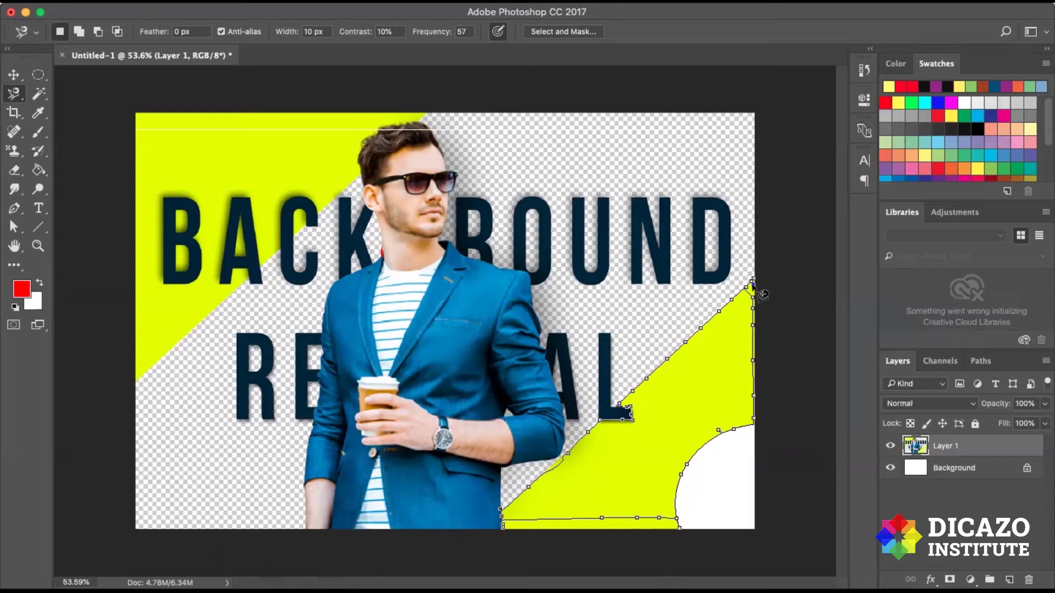
{"action": "left_click", "coordinate": [759, 293]}
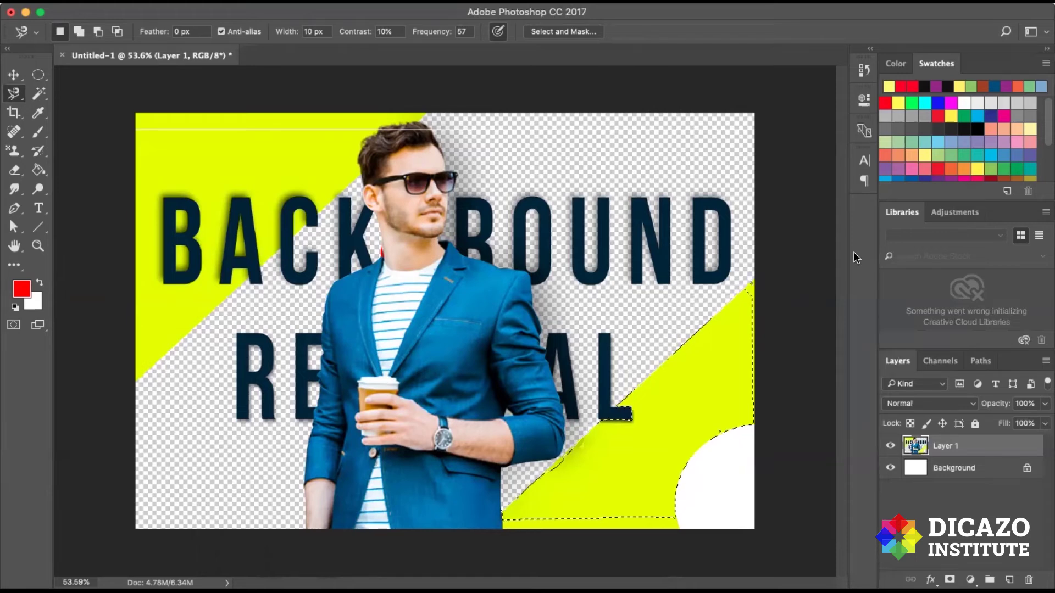
{"action": "key", "text": "super+d"}
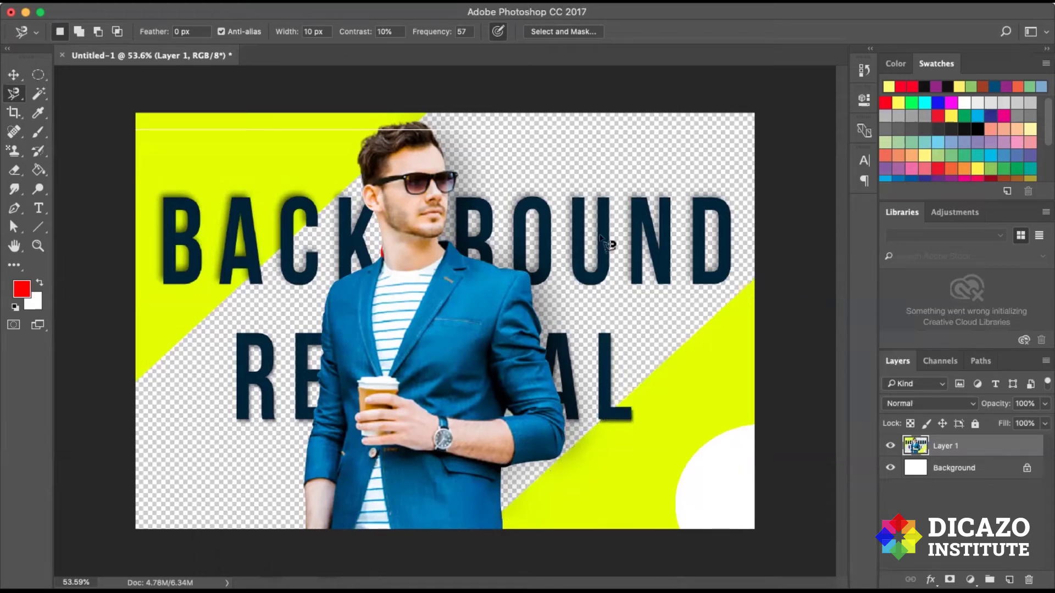
{"action": "scroll", "coordinate": [588, 217], "scroll_direction": "up", "scroll_amount": 5}
{"action": "scroll", "coordinate": [585, 185], "scroll_direction": "down", "scroll_amount": 1}
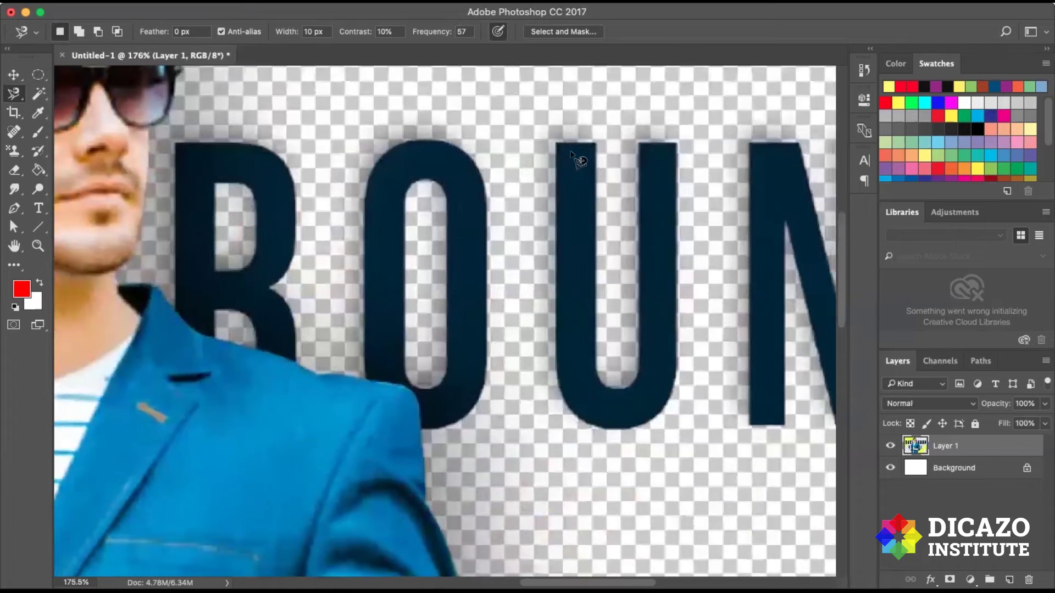
{"action": "left_click", "coordinate": [557, 145]}
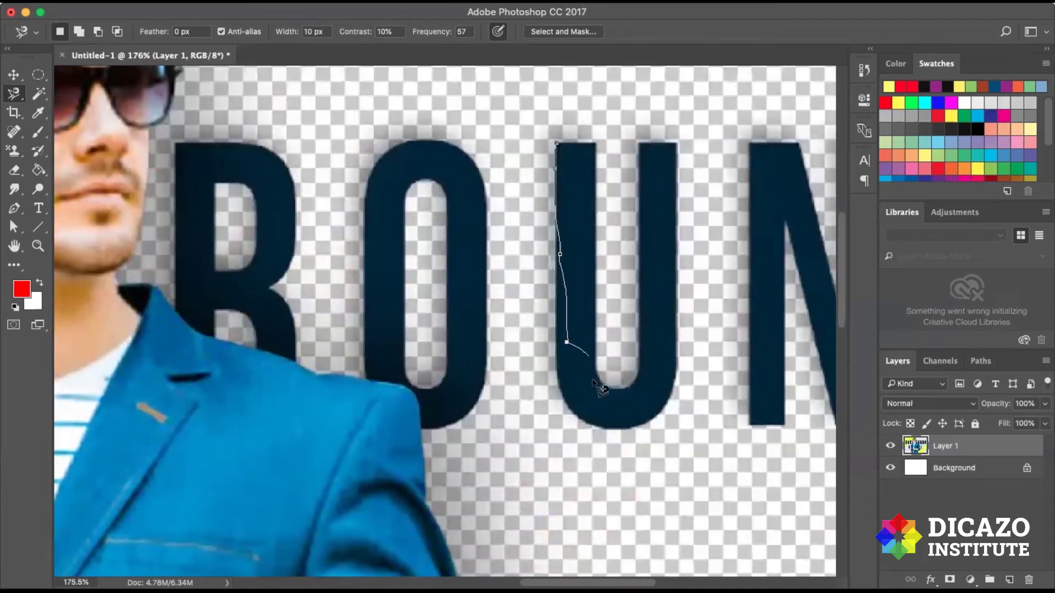
{"action": "double_click", "coordinate": [647, 270]}
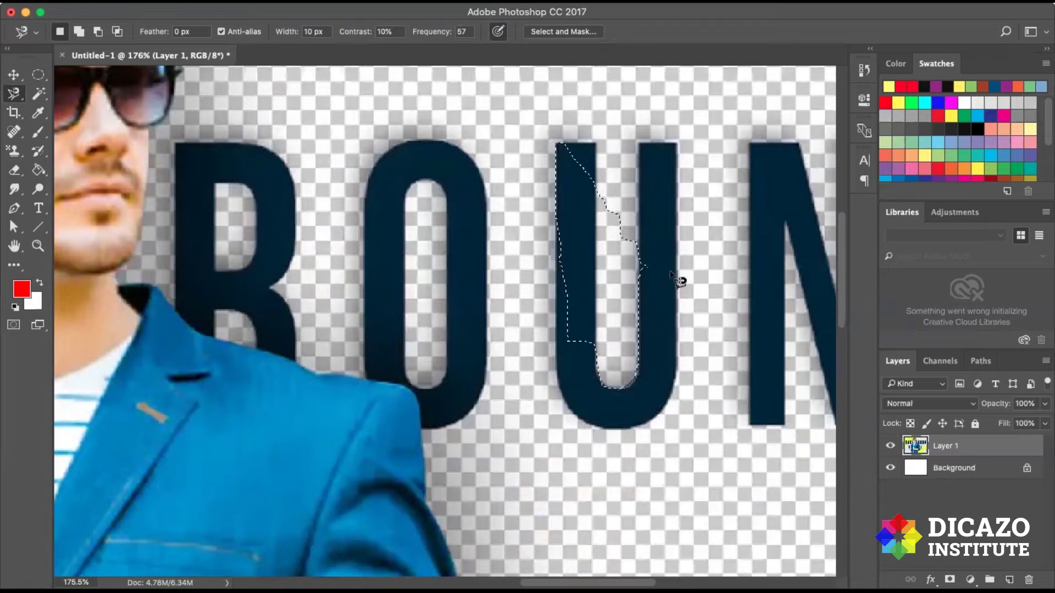
{"action": "key", "text": "super+d"}
- Select the letter U of the word BACKGROUND by tracing its edges with the Magnetic Lasso
{"action": "left_click", "coordinate": [555, 144]}
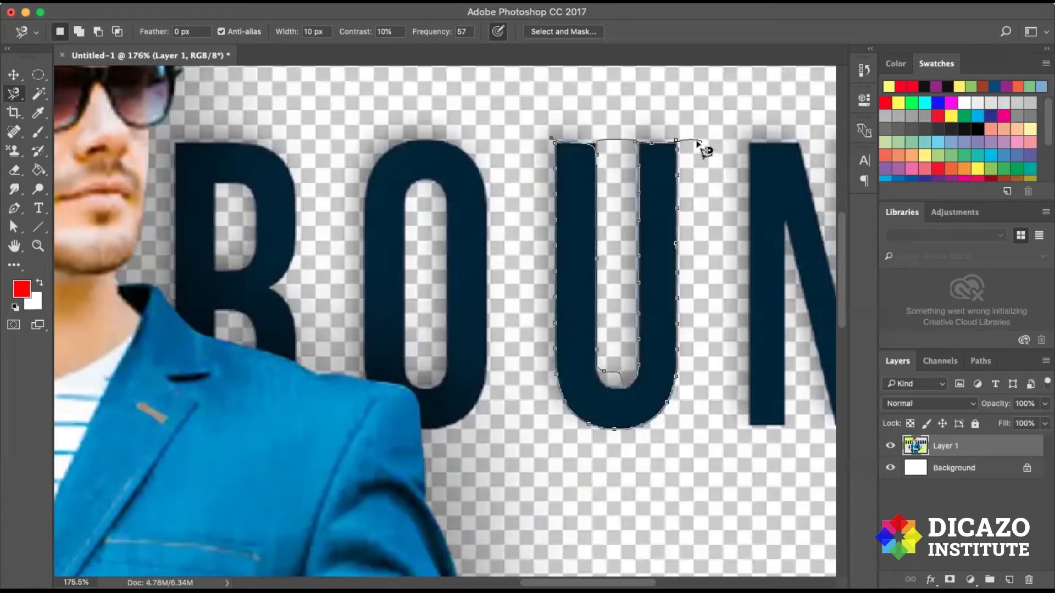
{"action": "left_click", "coordinate": [555, 142]}
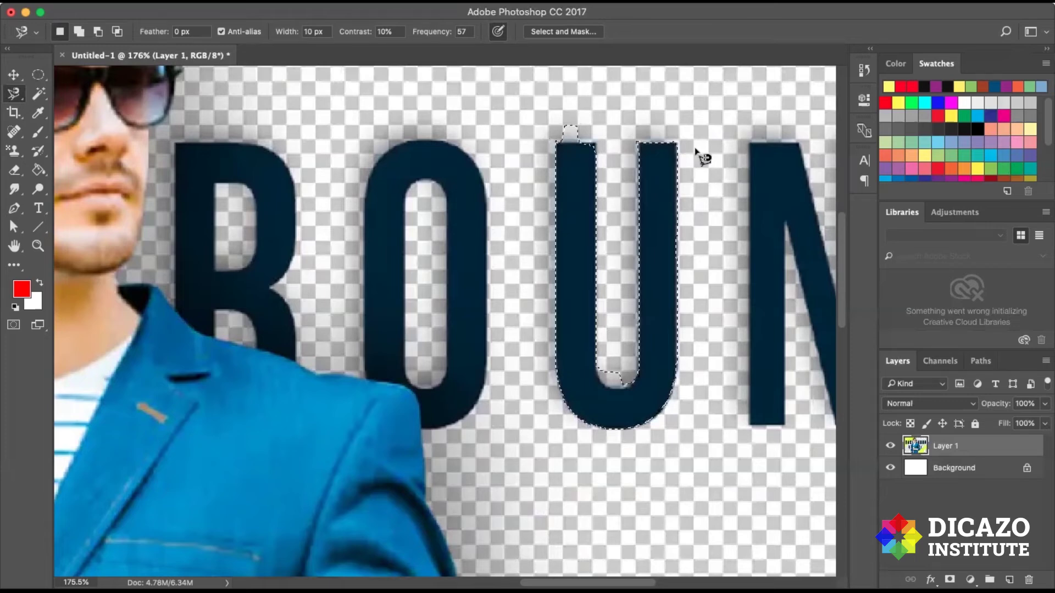
- Subtract the excess background inside the U's lower inner curve from the selection with the Polygonal Lasso
{"action": "scroll", "coordinate": [611, 385], "scroll_direction": "up", "scroll_amount": 10}
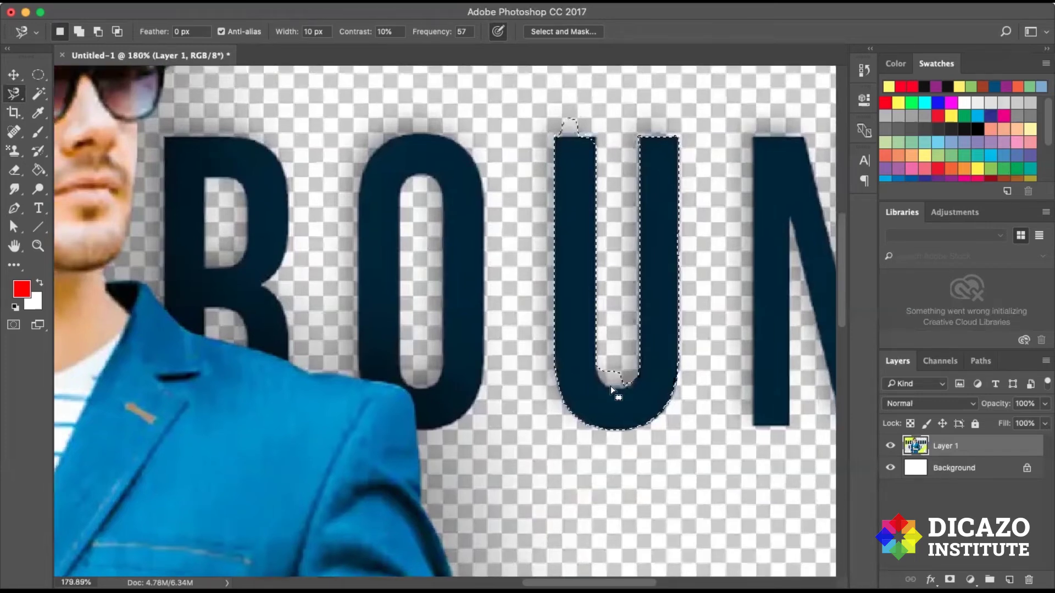
{"action": "scroll", "coordinate": [648, 383], "scroll_direction": "up", "scroll_amount": 2}
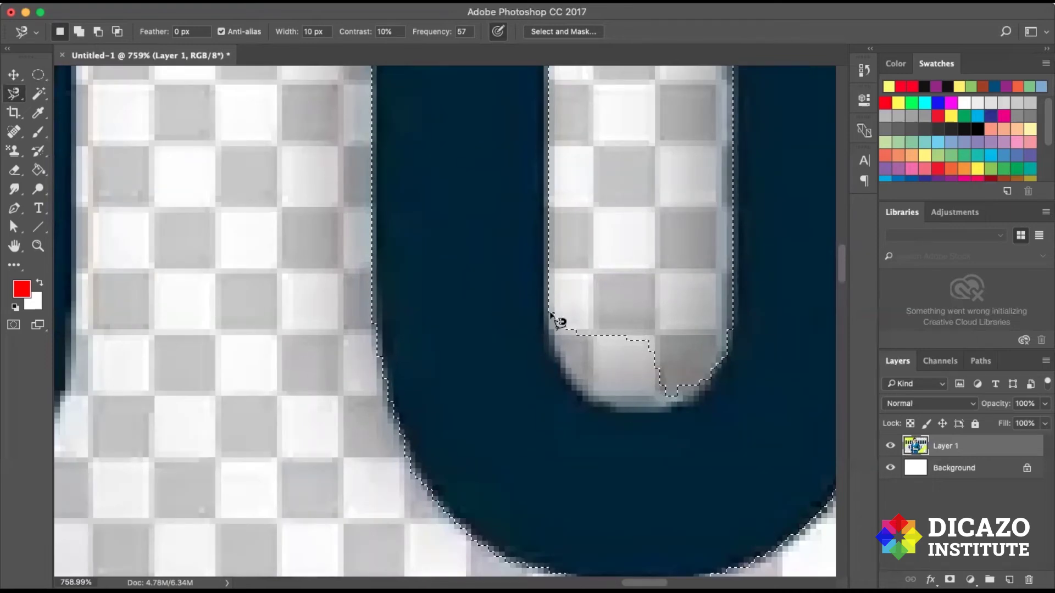
{"action": "left_click", "coordinate": [15, 95]}
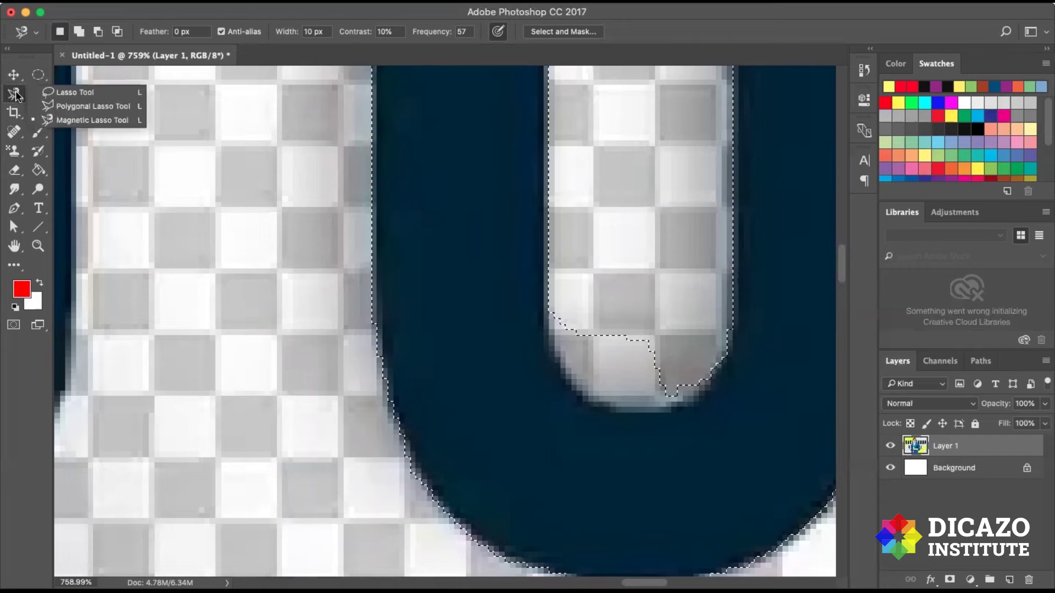
{"action": "left_click", "coordinate": [109, 106]}
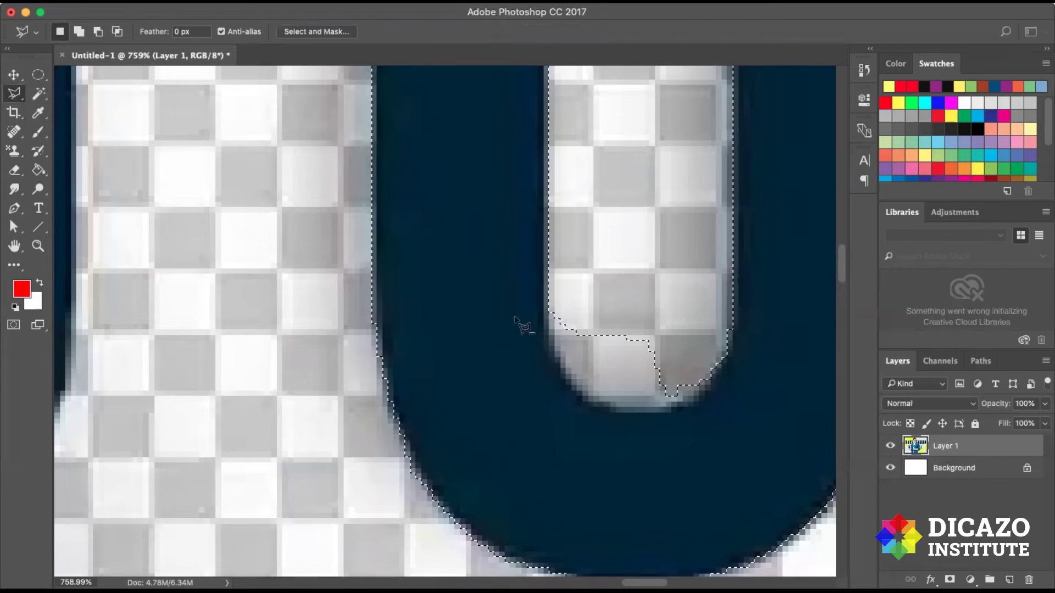
{"action": "left_click", "coordinate": [549, 315], "text": "alt"}
{"action": "left_click", "coordinate": [549, 355]}
{"action": "left_click", "coordinate": [584, 397]}
{"action": "left_click", "coordinate": [592, 403]}
{"action": "left_click", "coordinate": [602, 407]}
{"action": "left_click", "coordinate": [634, 409]}
{"action": "left_click", "coordinate": [692, 399]}
{"action": "left_click", "coordinate": [713, 381]}
{"action": "left_click", "coordinate": [731, 352]}
{"action": "left_click", "coordinate": [723, 330]}
{"action": "left_click", "coordinate": [698, 281]}
{"action": "left_click", "coordinate": [610, 283]}
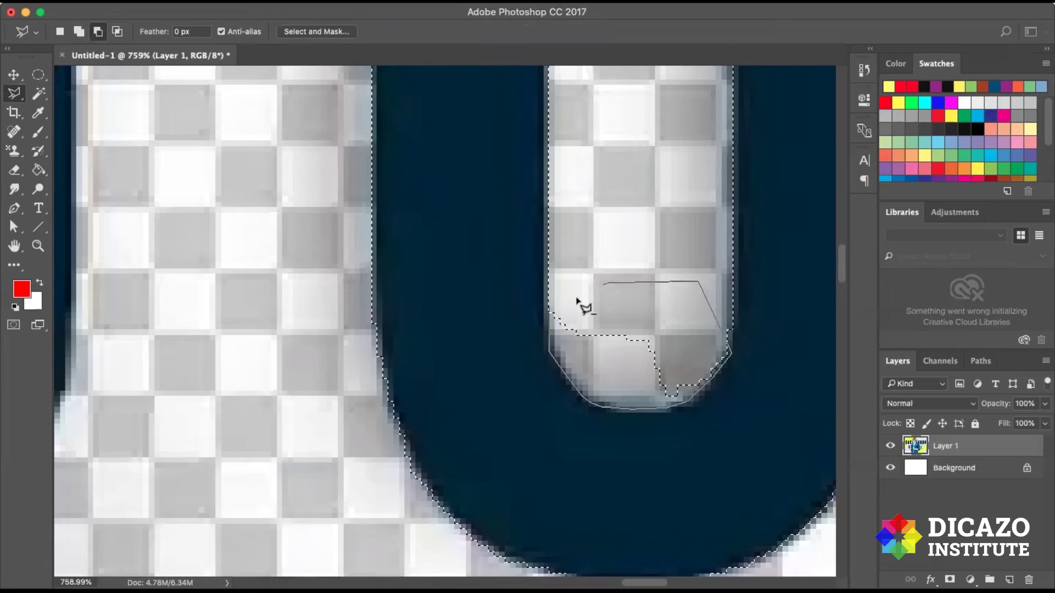
{"action": "left_click", "coordinate": [551, 314]}
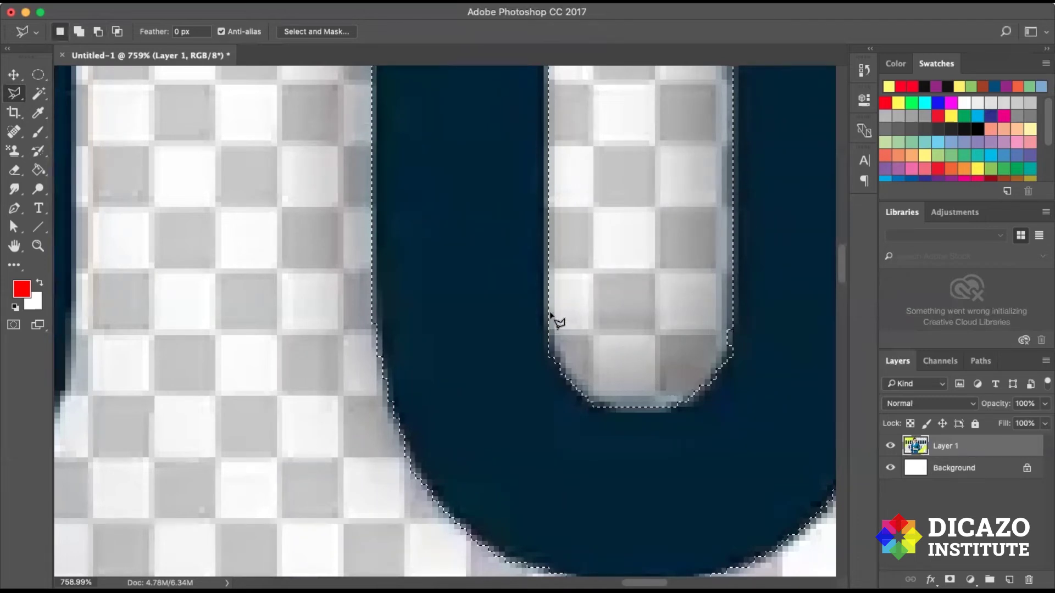
- Subtract the excess bump above the U's left stem from the selection with the Polygonal Lasso
{"action": "scroll", "coordinate": [694, 346], "scroll_direction": "down", "scroll_amount": 3}
{"action": "scroll", "coordinate": [694, 342], "scroll_direction": "down", "scroll_amount": 10}
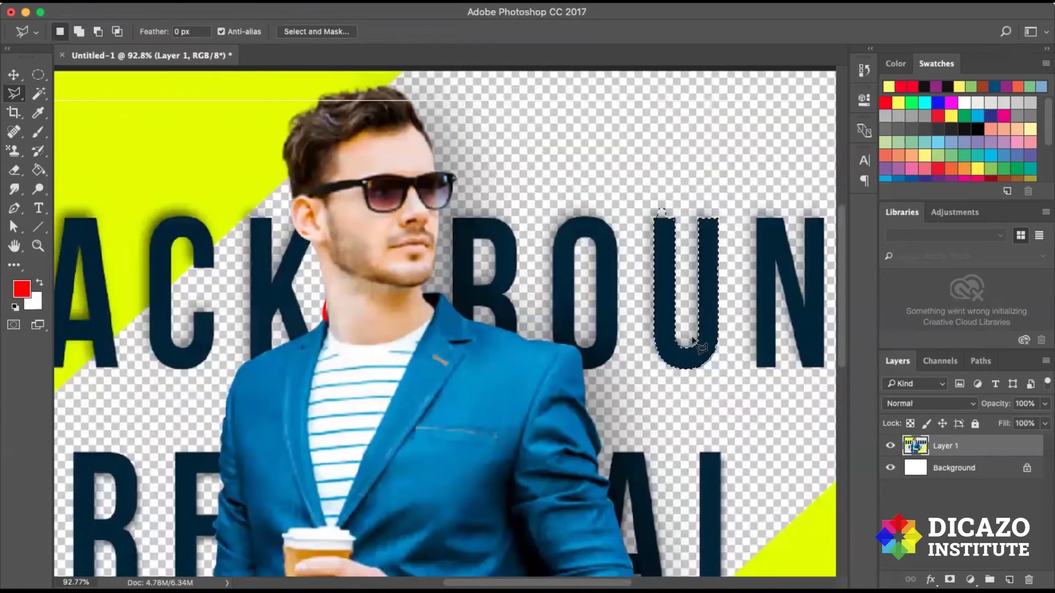
{"action": "scroll", "coordinate": [663, 219], "scroll_direction": "up", "scroll_amount": 4}
{"action": "scroll", "coordinate": [662, 207], "scroll_direction": "up", "scroll_amount": 3}
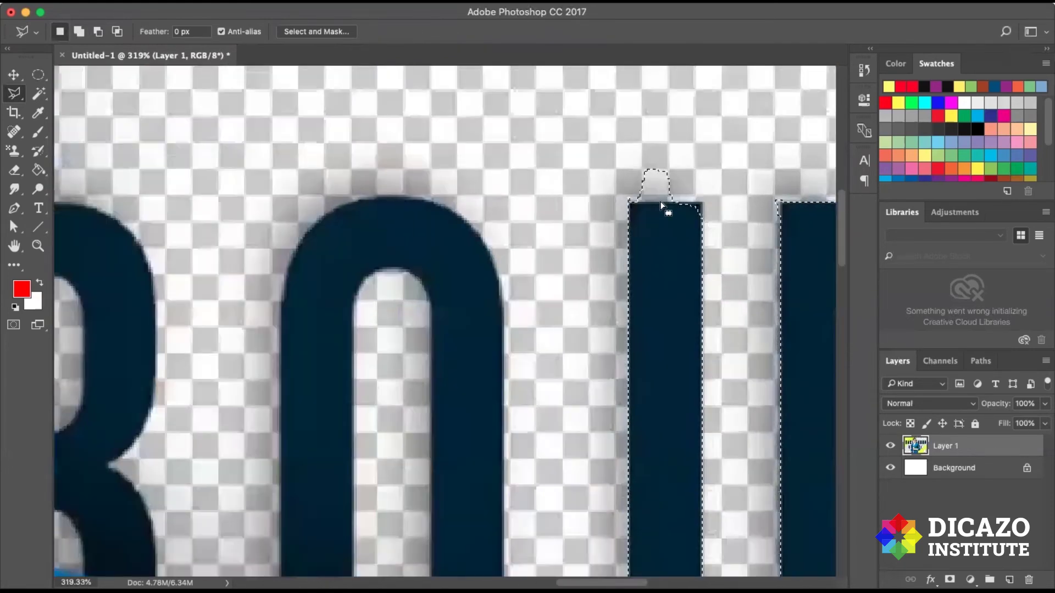
{"action": "left_click", "coordinate": [619, 203], "text": "alt"}
{"action": "left_click", "coordinate": [714, 205]}
{"action": "left_click", "coordinate": [705, 148]}
{"action": "left_click", "coordinate": [610, 138]}
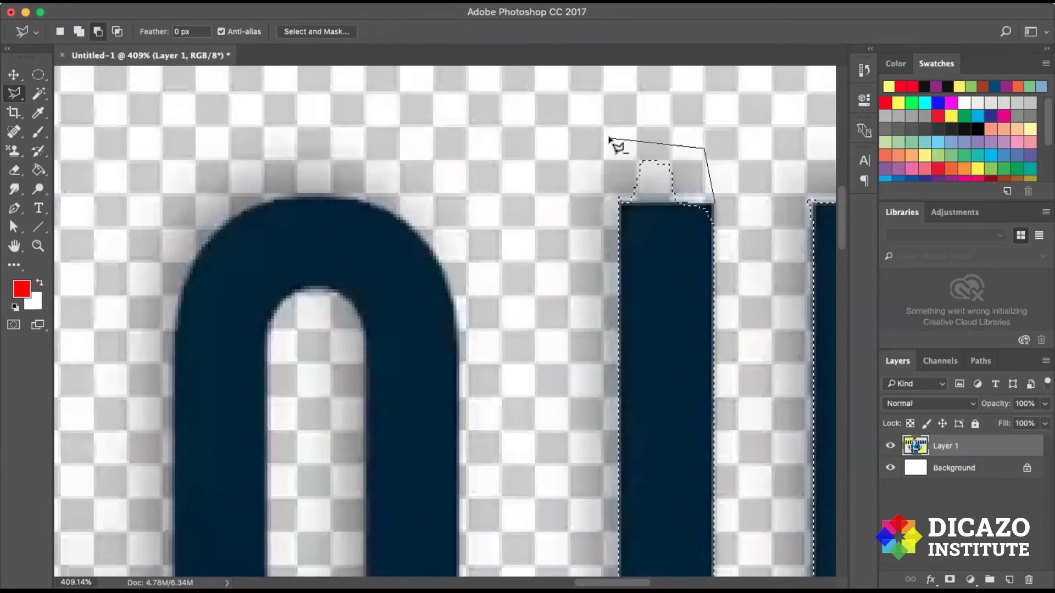
{"action": "left_click", "coordinate": [620, 204]}
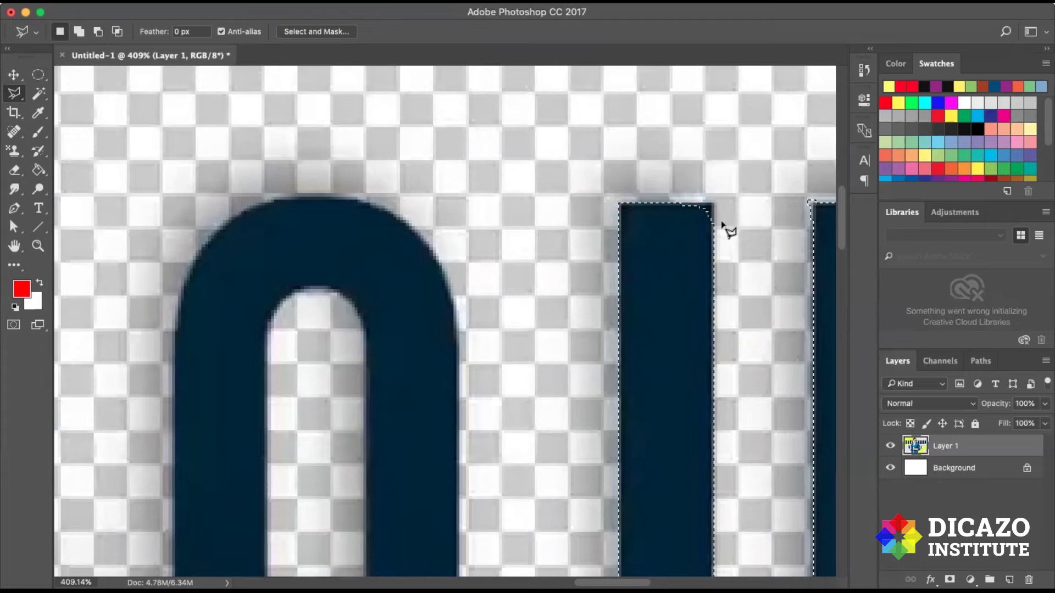
- Add the missing upper-right corner of the U's left stem to the selection with the Polygonal Lasso
{"action": "key", "text": "shift"}
{"action": "left_click", "coordinate": [713, 224]}
{"action": "left_click", "coordinate": [667, 227]}
{"action": "left_click", "coordinate": [674, 206]}
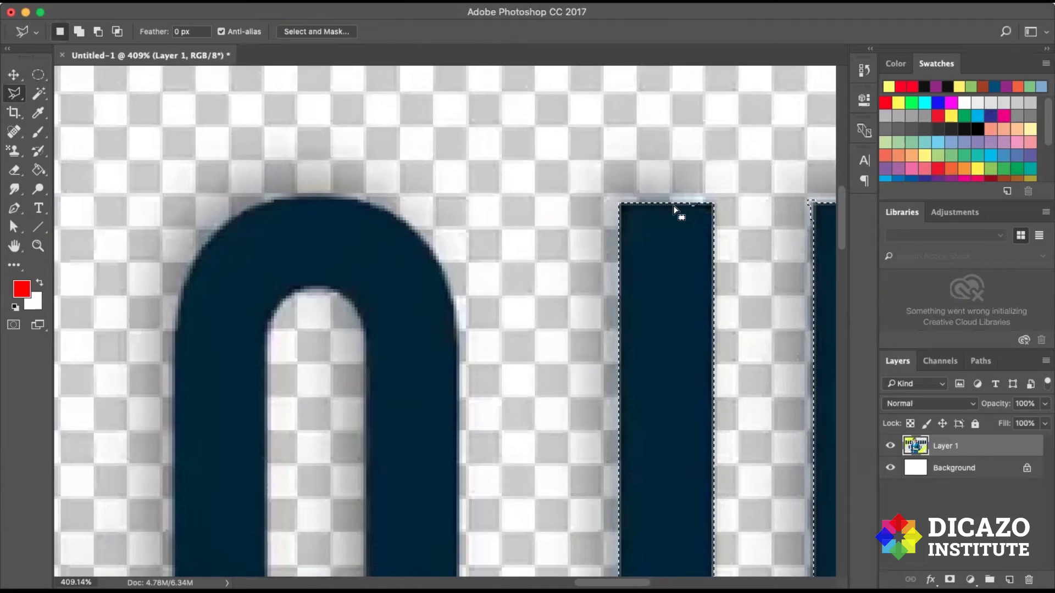
- Move the selected letter U onto the front of the man's jacket with the Move tool
{"action": "scroll", "coordinate": [673, 206], "scroll_direction": "down", "scroll_amount": 6}
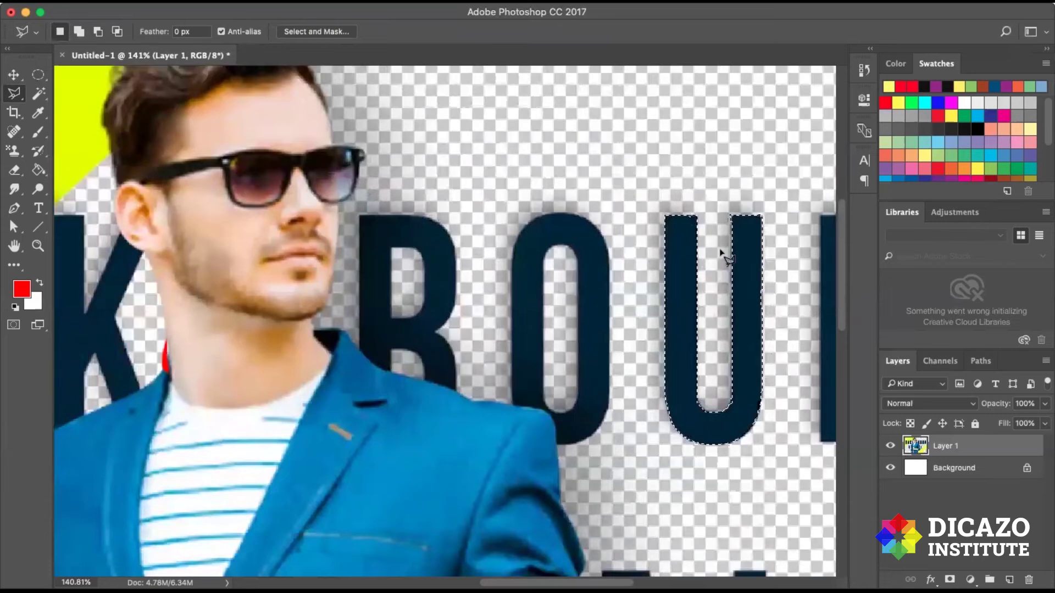
{"action": "scroll", "coordinate": [723, 224], "scroll_direction": "down", "scroll_amount": 1}
{"action": "left_click", "coordinate": [15, 75]}
{"action": "left_click_drag", "start_coordinate": [708, 361], "coordinate": [415, 533]}
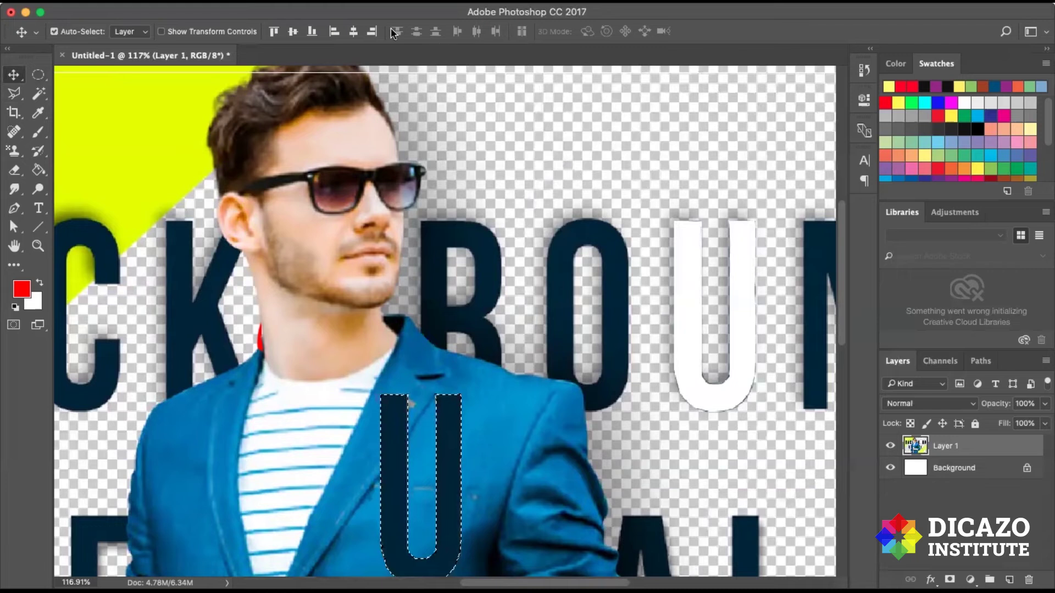
{"action": "left_click", "coordinate": [10, 97]}
{"action": "left_click", "coordinate": [74, 92]}
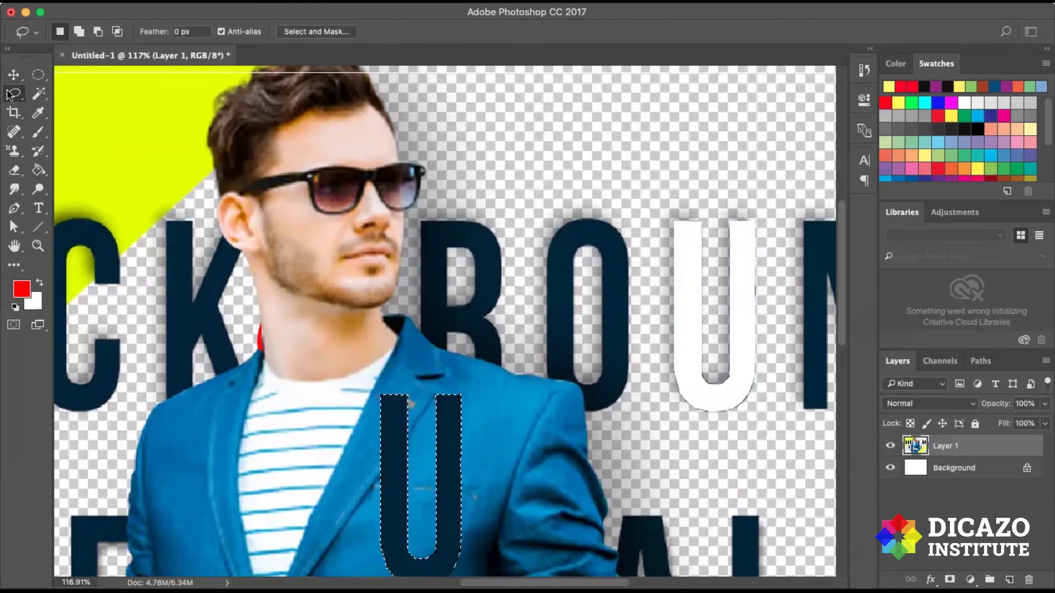
{"action": "left_click", "coordinate": [37, 76]}
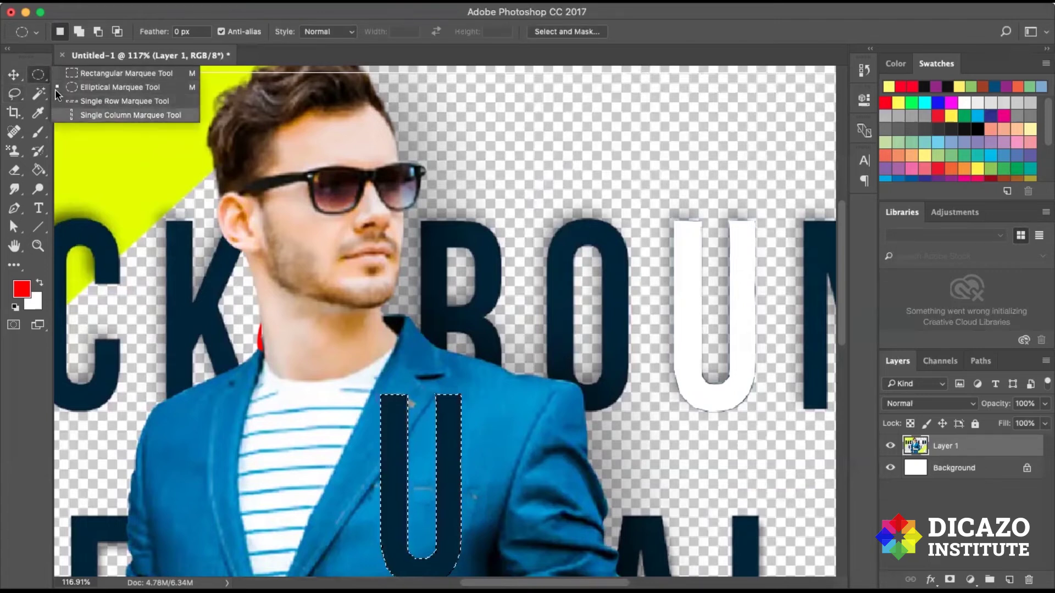
{"action": "left_click", "coordinate": [20, 96]}
{"action": "left_click", "coordinate": [19, 96]}
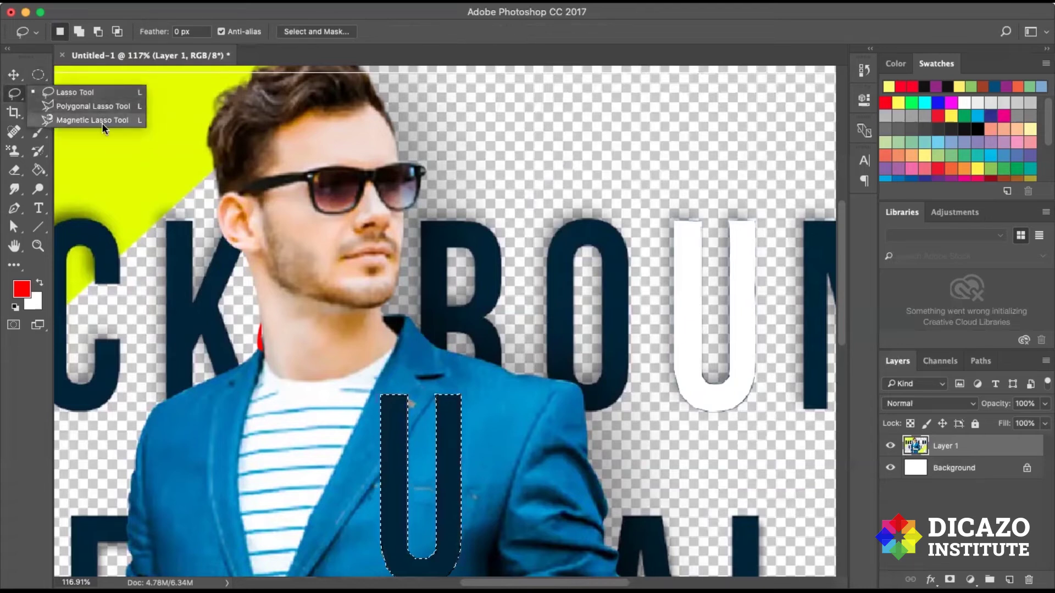
{"action": "left_click", "coordinate": [19, 97]}
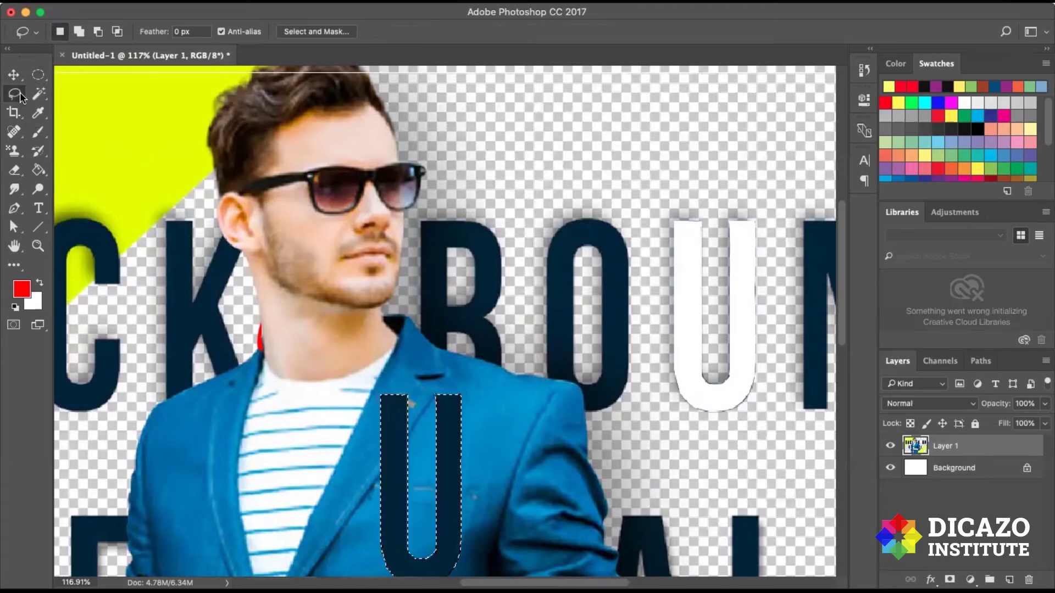
- Switch to the Magic Wand tool
{"action": "left_click", "coordinate": [39, 93]}
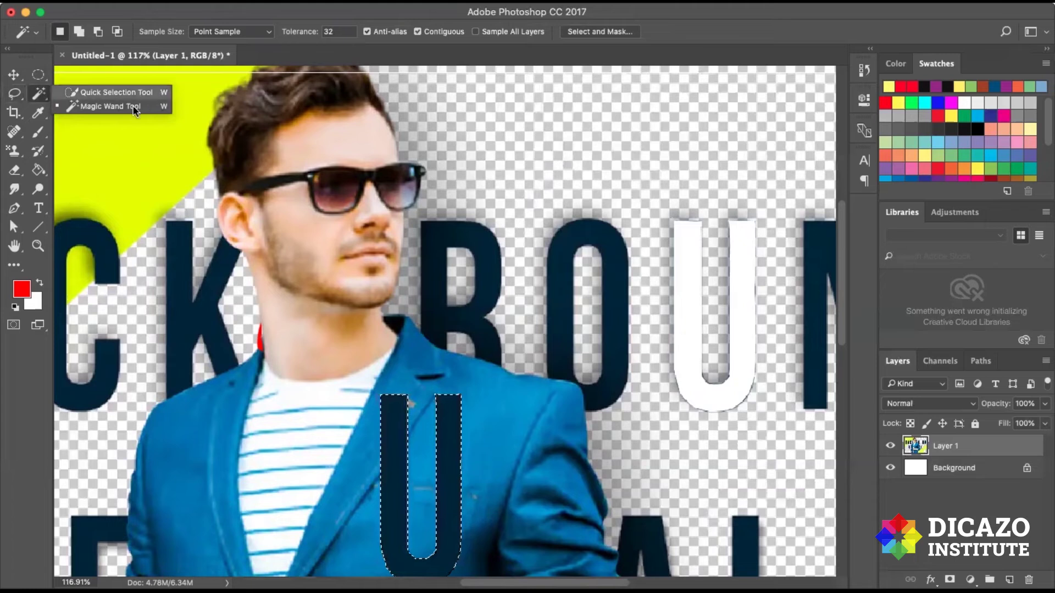
{"action": "left_click", "coordinate": [98, 108]}
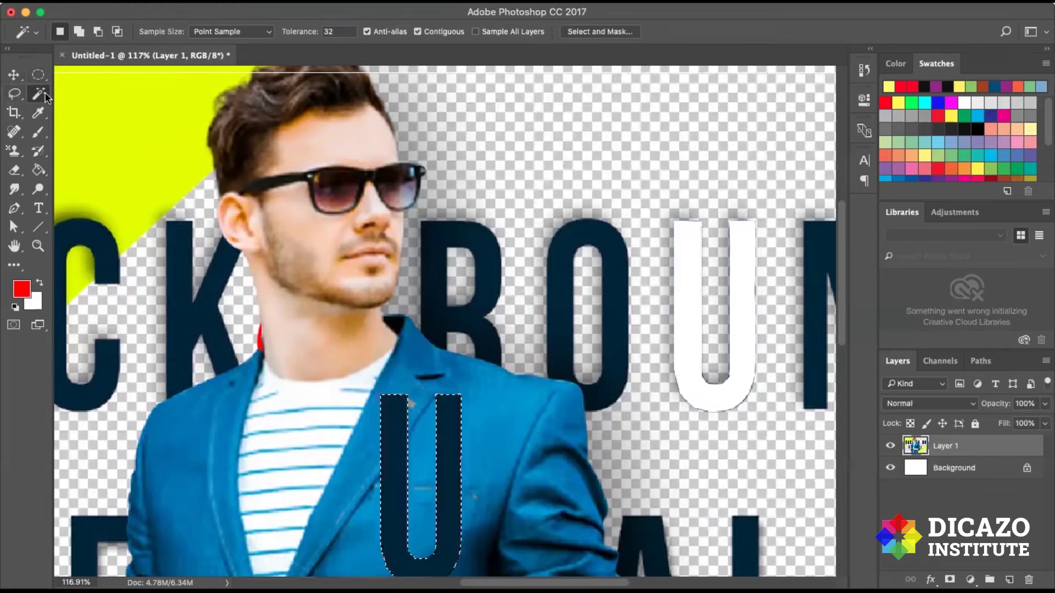
{"action": "right_click", "coordinate": [46, 95]}
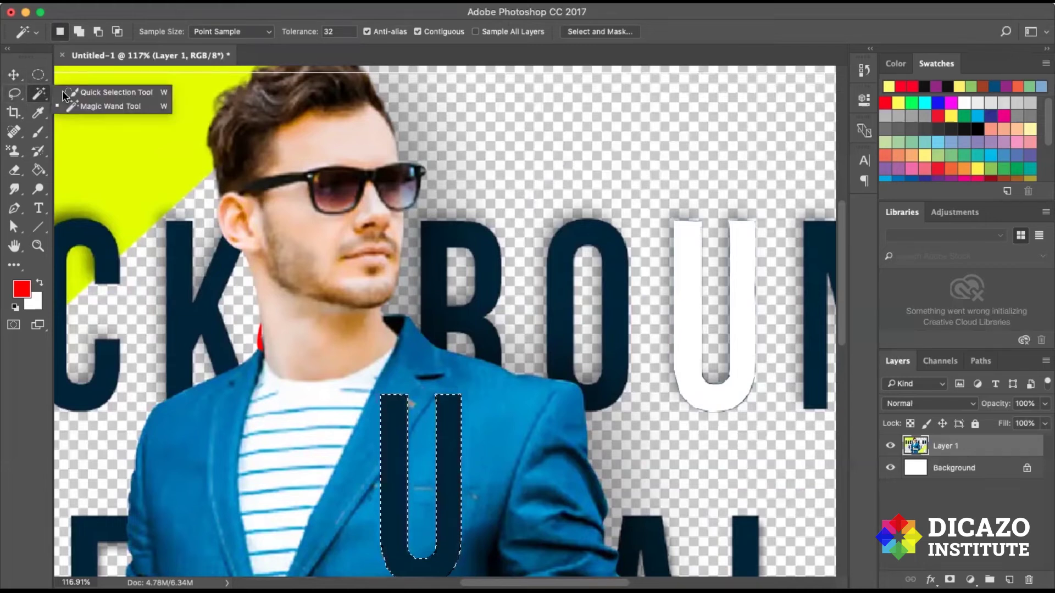
{"action": "left_click", "coordinate": [121, 106]}
- Undo the move of the letter U and clear its selection
{"action": "scroll", "coordinate": [121, 109], "scroll_direction": "up", "scroll_amount": 5}
{"action": "scroll", "coordinate": [121, 110], "scroll_direction": "down", "scroll_amount": 5}
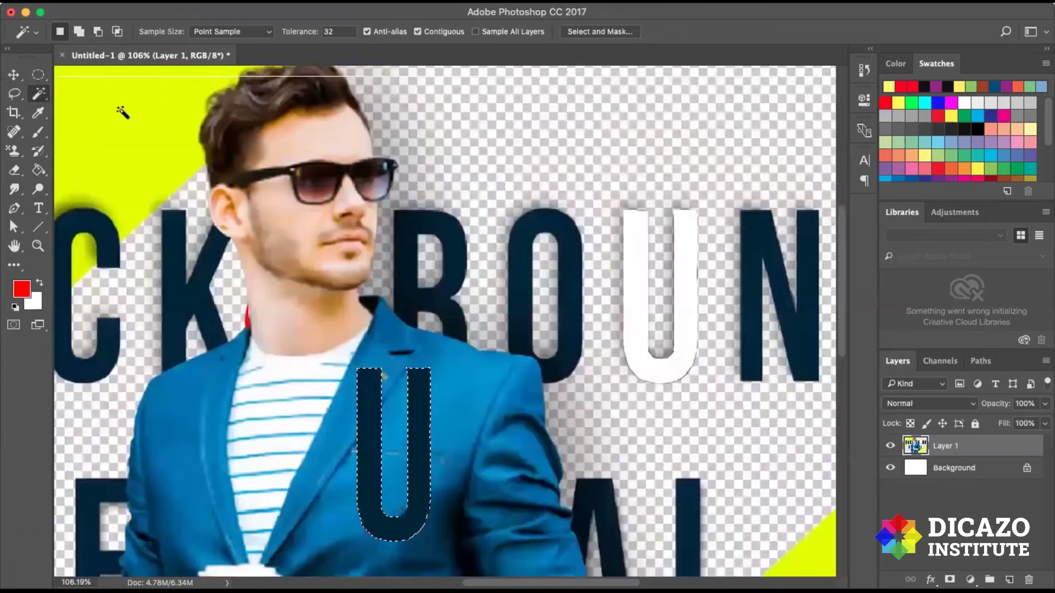
{"action": "scroll", "coordinate": [121, 111], "scroll_direction": "down", "scroll_amount": 5}
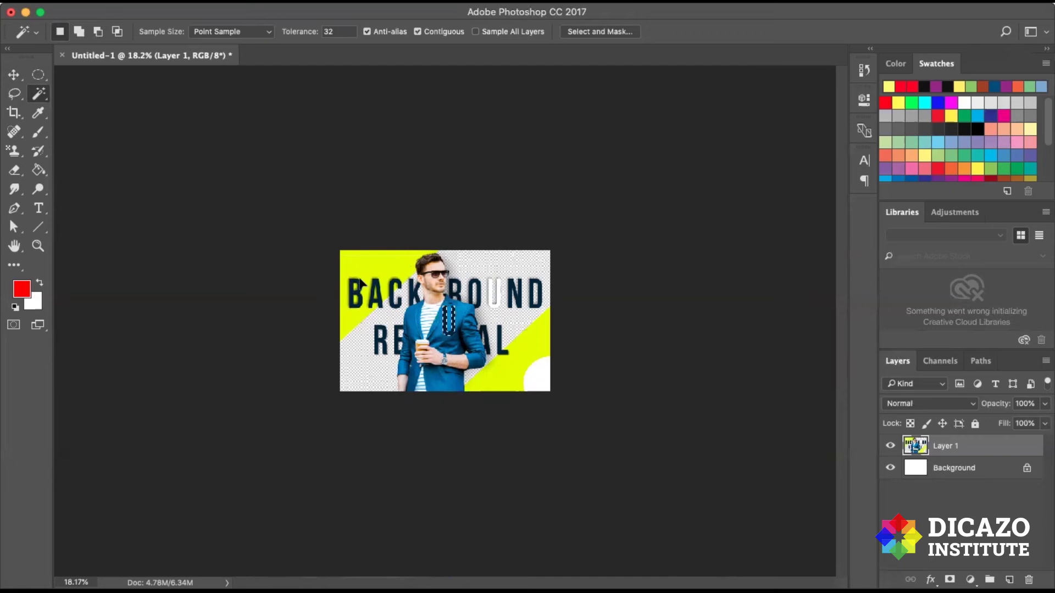
{"action": "key", "text": "super+z"}
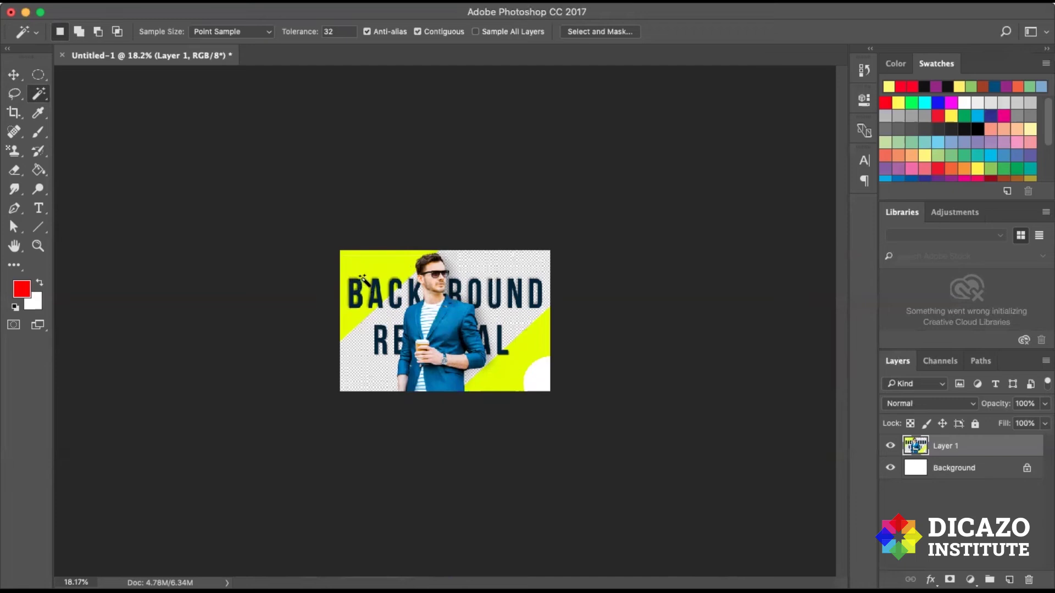
{"action": "scroll", "coordinate": [392, 286], "scroll_direction": "down", "scroll_amount": 2}
{"action": "scroll", "coordinate": [396, 291], "scroll_direction": "up", "scroll_amount": 5}
{"action": "scroll", "coordinate": [380, 281], "scroll_direction": "down", "scroll_amount": 2}
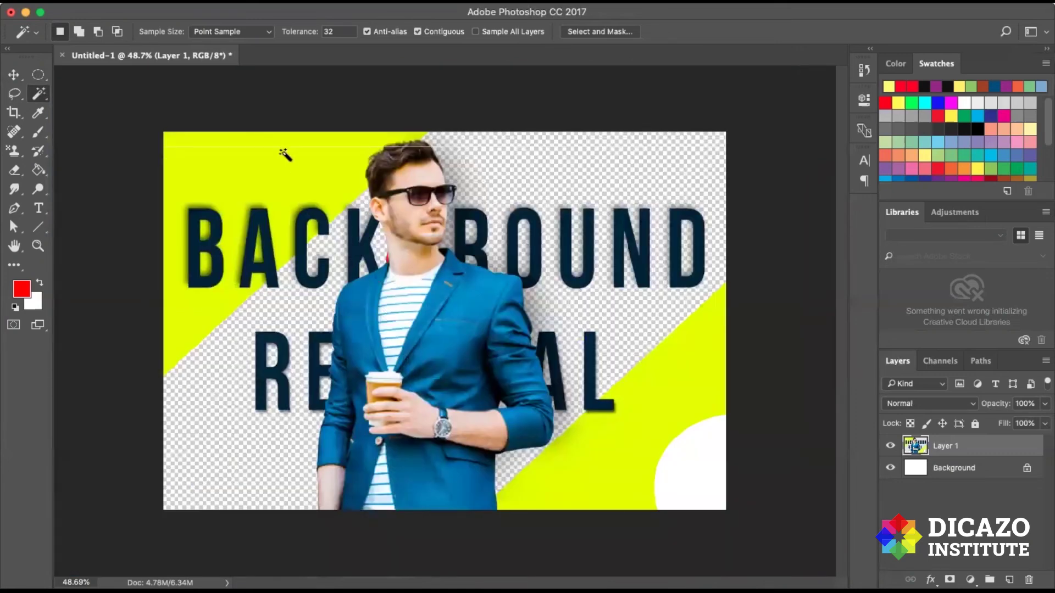
- Select the upper-left yellow area with the Magic Wand, adding its thin upper strip and the lower-right yellow area
{"action": "left_click", "coordinate": [34, 97]}
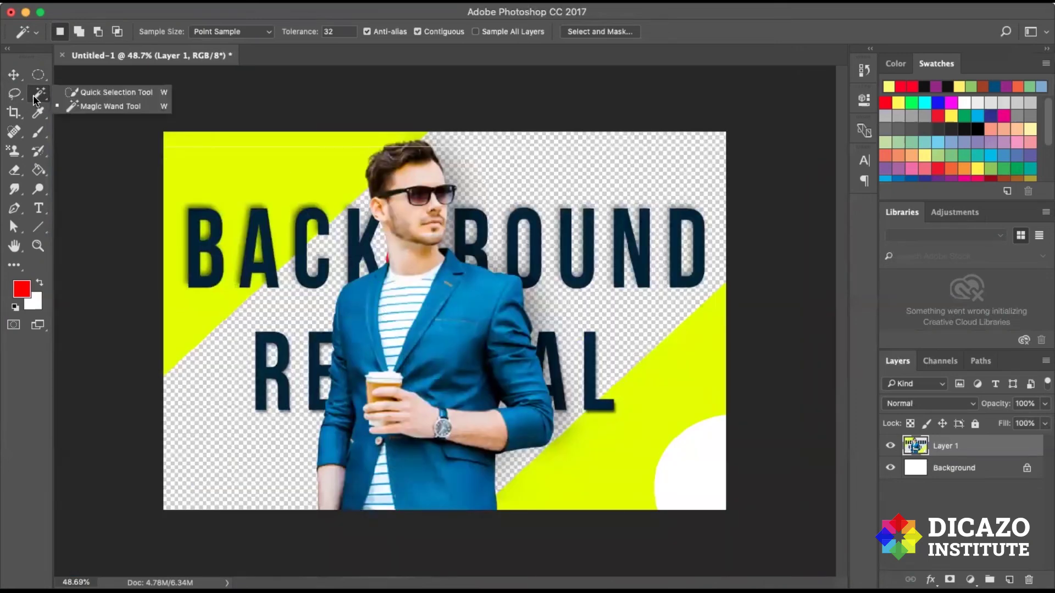
{"action": "left_click", "coordinate": [101, 108]}
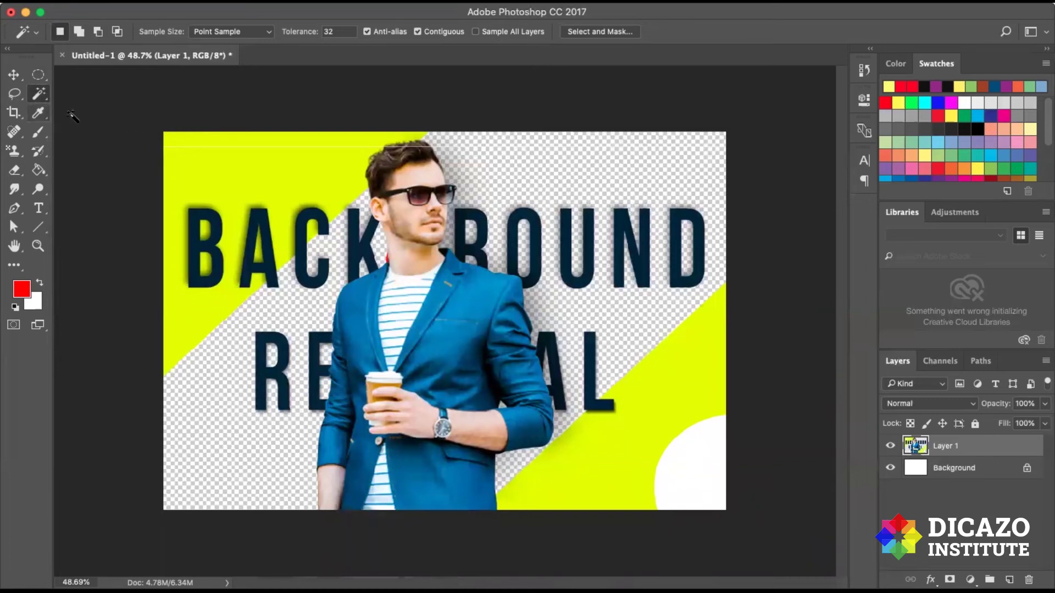
{"action": "left_click", "coordinate": [217, 179]}
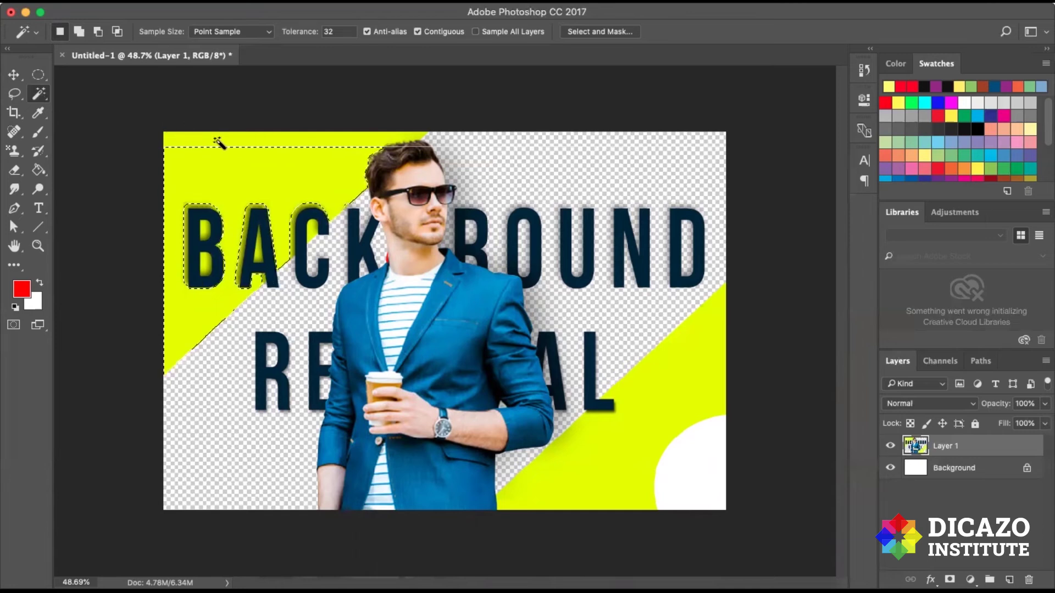
{"action": "key", "text": "shift"}
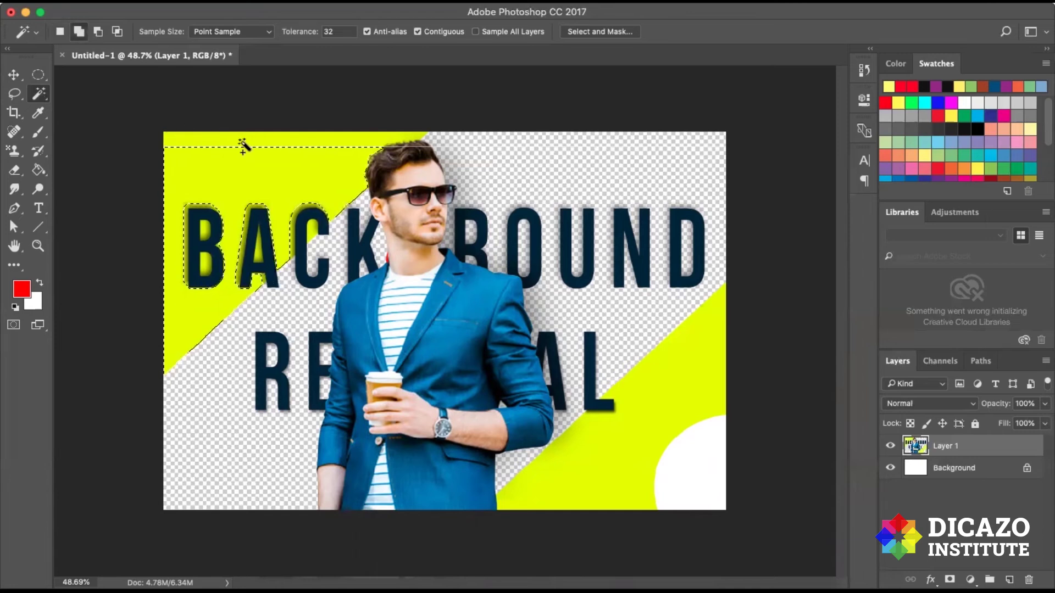
{"action": "left_click", "coordinate": [244, 144], "text": "shift"}
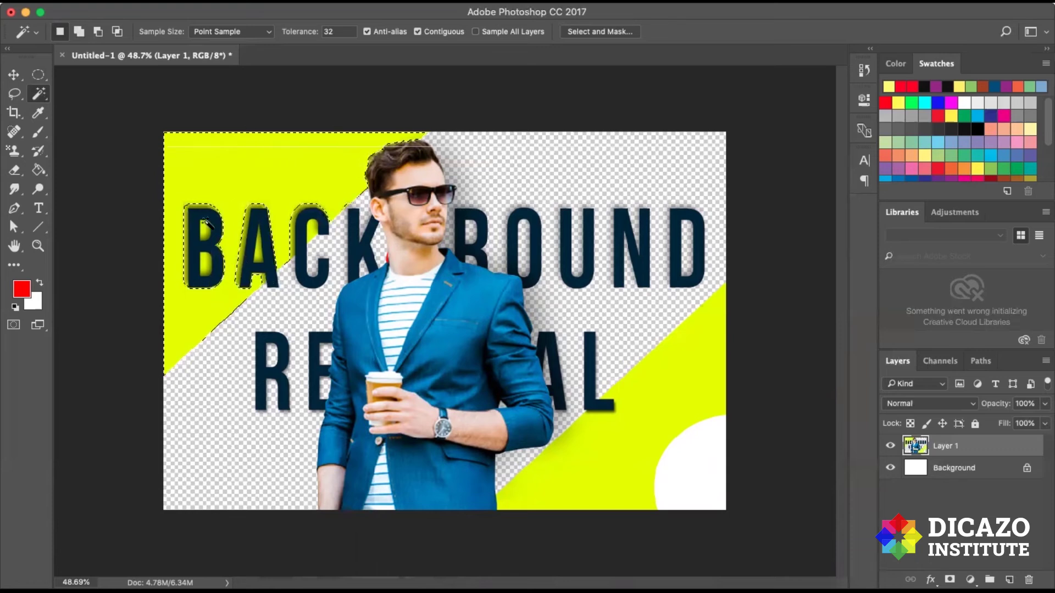
{"action": "left_click", "coordinate": [661, 424], "text": "shift"}
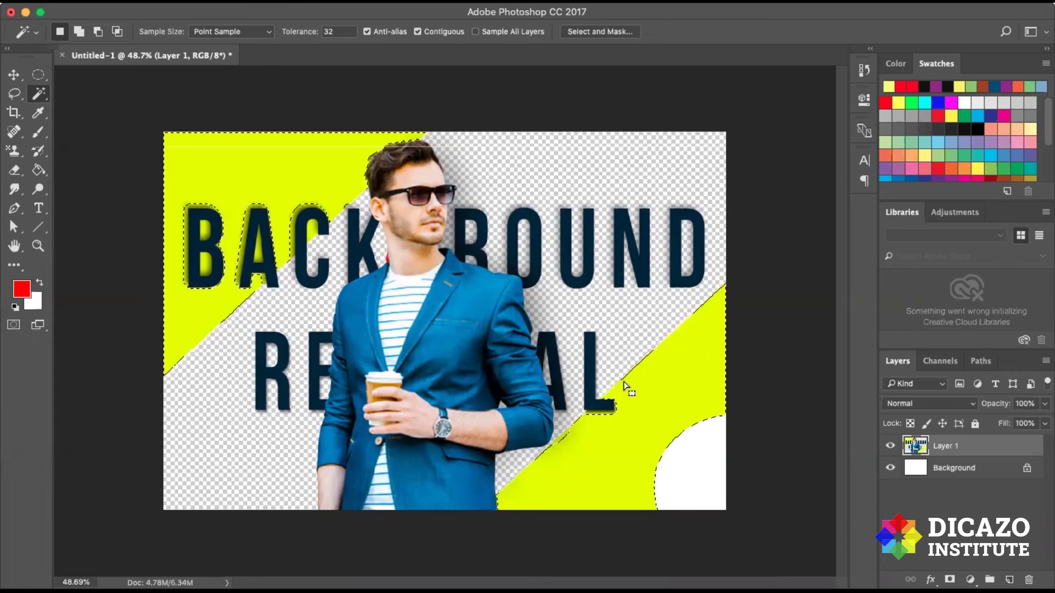
- Deselect the yellow areas and select the man's jacket, forearms and cup with the Quick Selection tool
{"action": "left_click", "coordinate": [43, 95]}
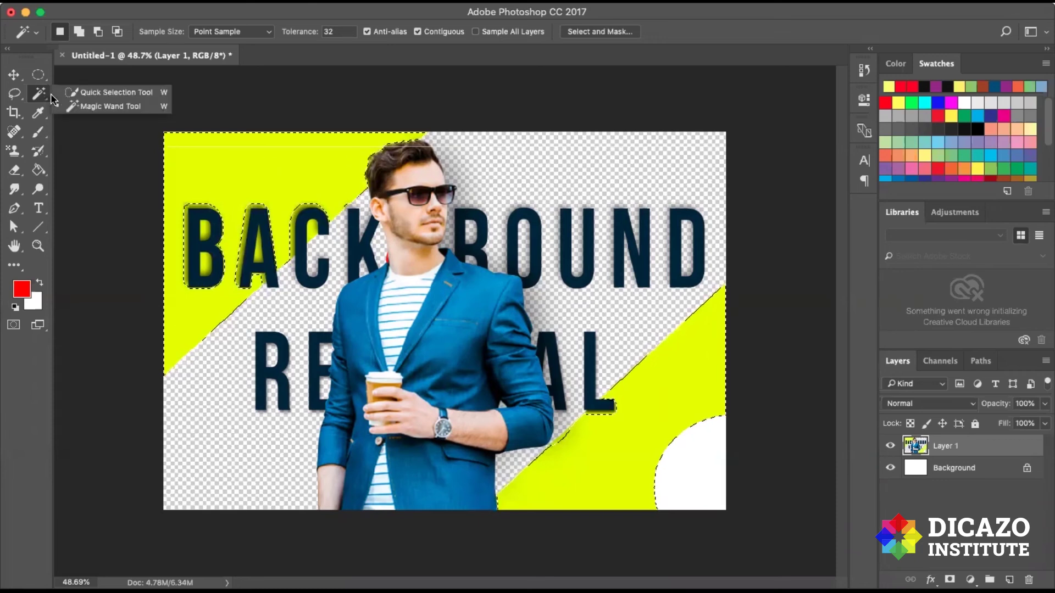
{"action": "left_click", "coordinate": [107, 94]}
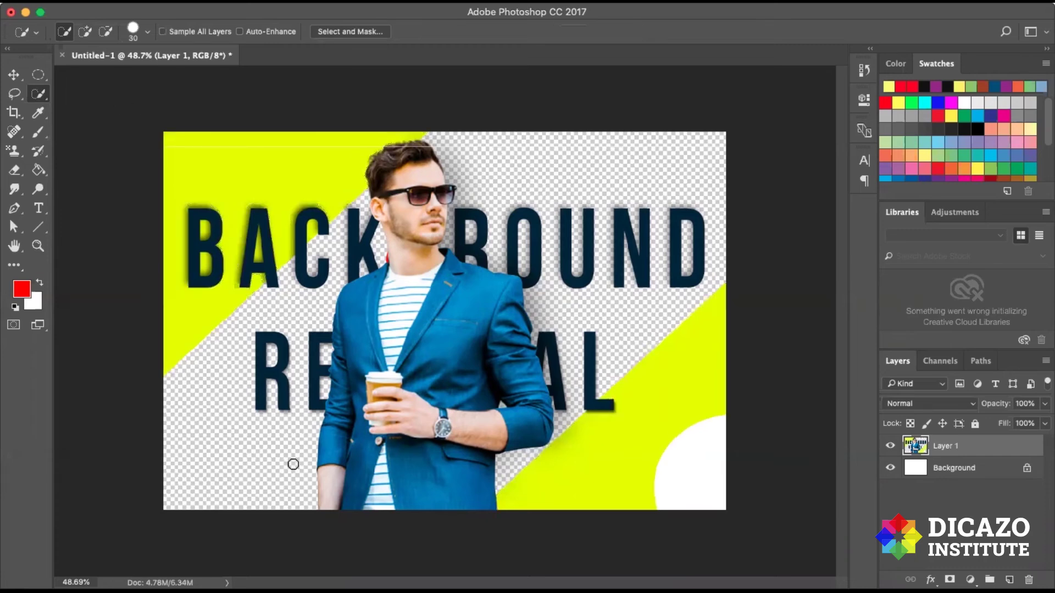
{"action": "scroll", "coordinate": [294, 463], "scroll_direction": "up", "scroll_amount": 1}
{"action": "scroll", "coordinate": [293, 478], "scroll_direction": "up", "scroll_amount": 2}
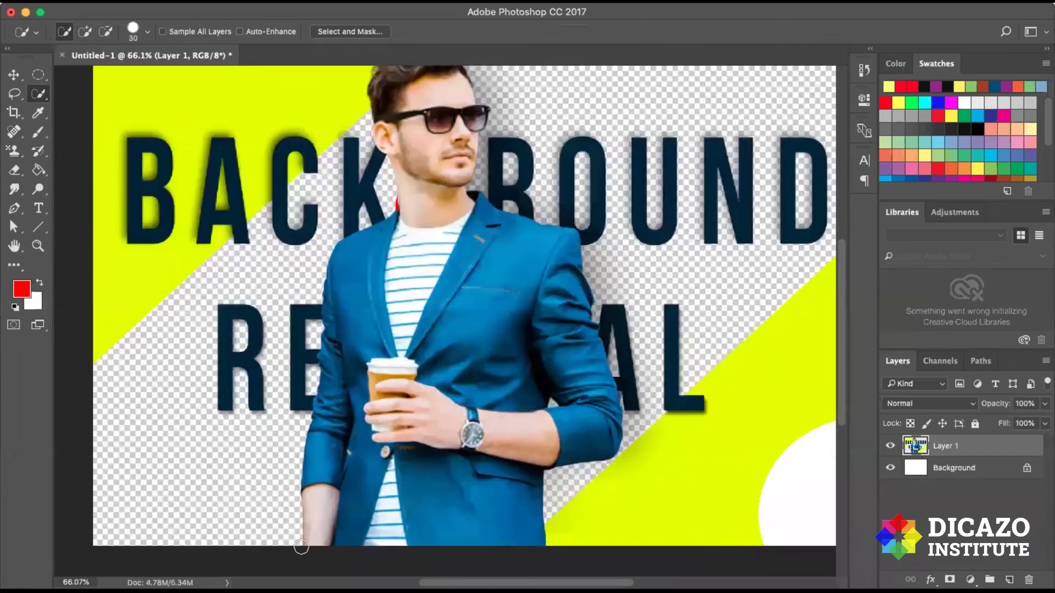
{"action": "mouse_move", "coordinate": [301, 544]}
{"action": "left_mouse_down"}
{"action": "mouse_move", "coordinate": [332, 330]}
{"action": "mouse_move", "coordinate": [393, 288]}
{"action": "mouse_move", "coordinate": [406, 246]}
{"action": "mouse_move", "coordinate": [495, 253]}
{"action": "mouse_move", "coordinate": [510, 276]}
{"action": "mouse_move", "coordinate": [516, 336]}
{"action": "left_mouse_up"}
{"action": "mouse_move", "coordinate": [544, 411]}
{"action": "left_mouse_down"}
{"action": "mouse_move", "coordinate": [497, 423]}
{"action": "mouse_move", "coordinate": [409, 412]}
{"action": "mouse_move", "coordinate": [394, 372]}
{"action": "mouse_move", "coordinate": [366, 364]}
{"action": "left_mouse_up"}
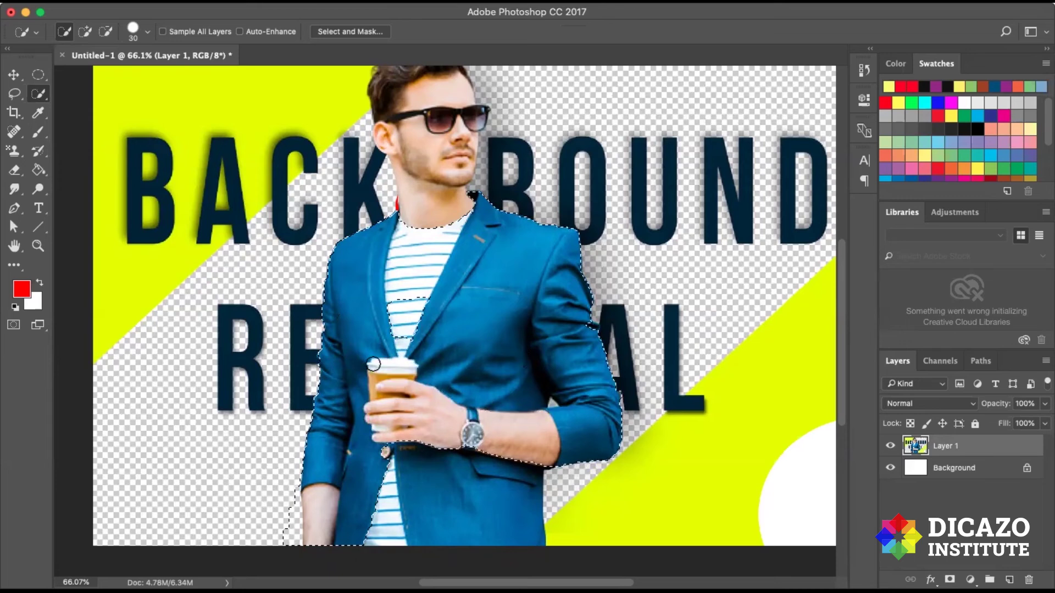
- Add the striped shirt and lower jacket to the selection, and subtract the background strip beside his lowered forearm
{"action": "left_click_drag", "start_coordinate": [375, 321], "coordinate": [373, 324]}
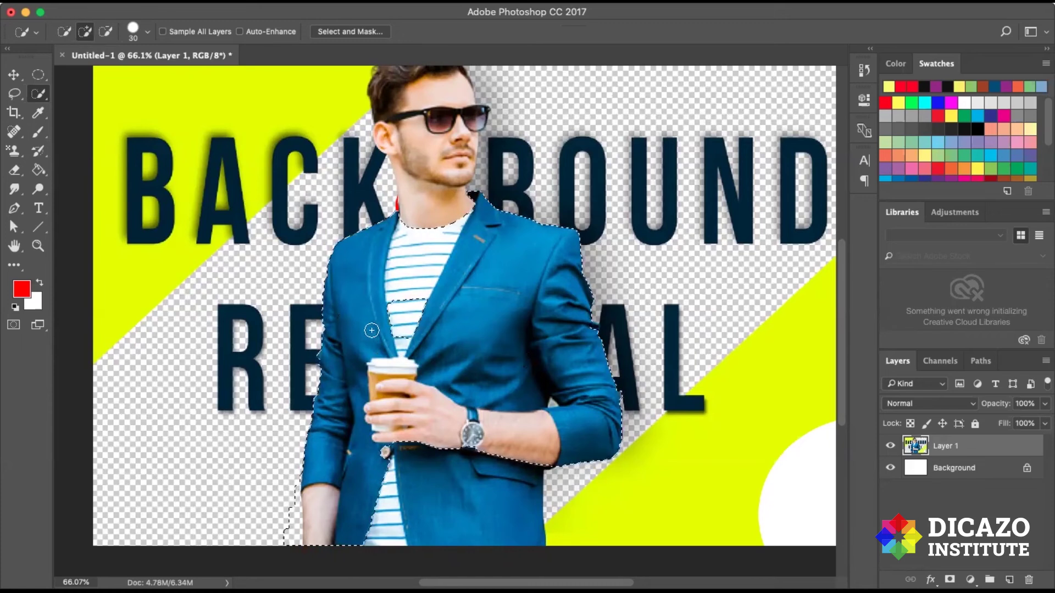
{"action": "left_click", "coordinate": [398, 324]}
{"action": "left_click", "coordinate": [415, 479]}
{"action": "left_click", "coordinate": [373, 530]}
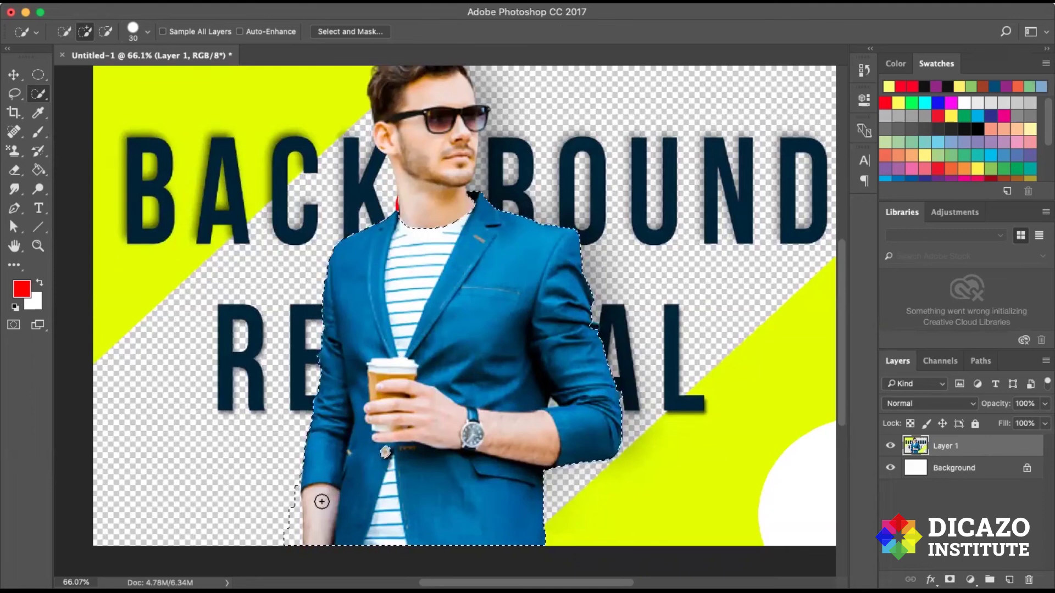
{"action": "left_click", "coordinate": [297, 502], "text": "alt"}
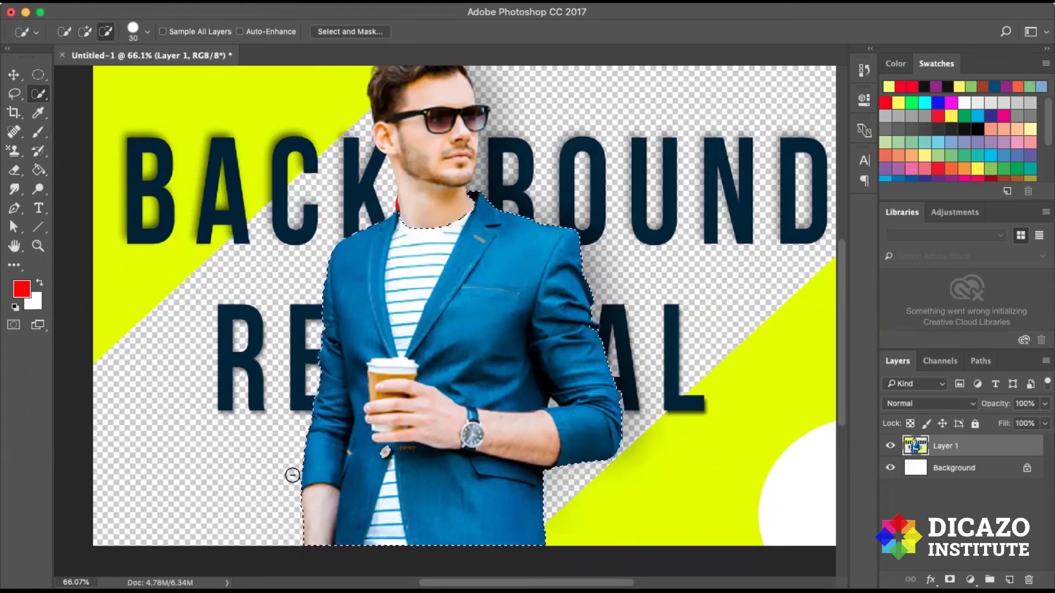
{"action": "scroll", "coordinate": [643, 330], "scroll_direction": "up", "scroll_amount": 3}
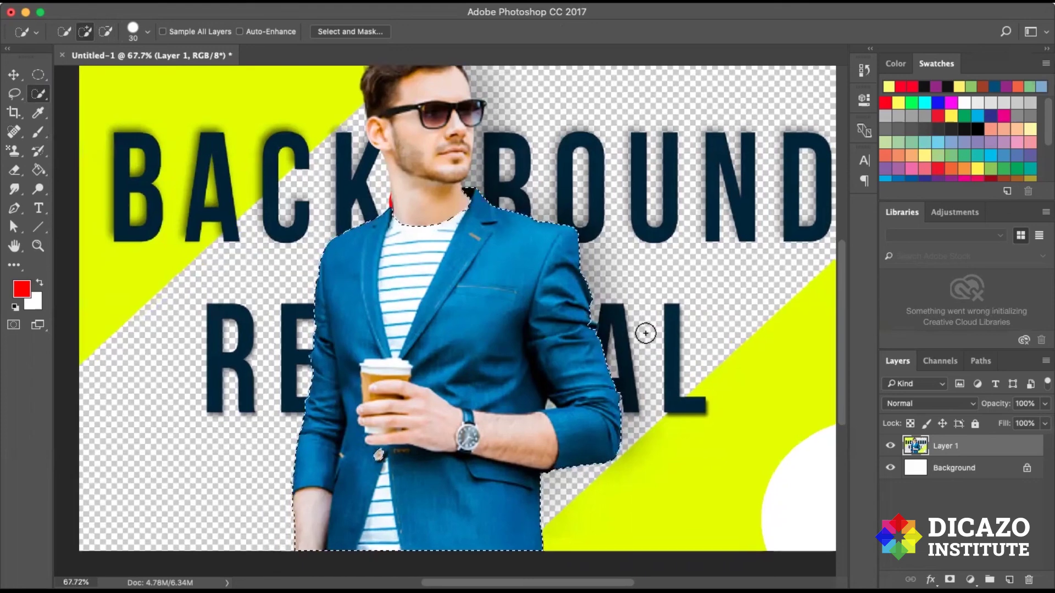
- Deselect the man's body and keep the Quick Selection tool active
{"action": "scroll", "coordinate": [645, 333], "scroll_direction": "down", "scroll_amount": 4}
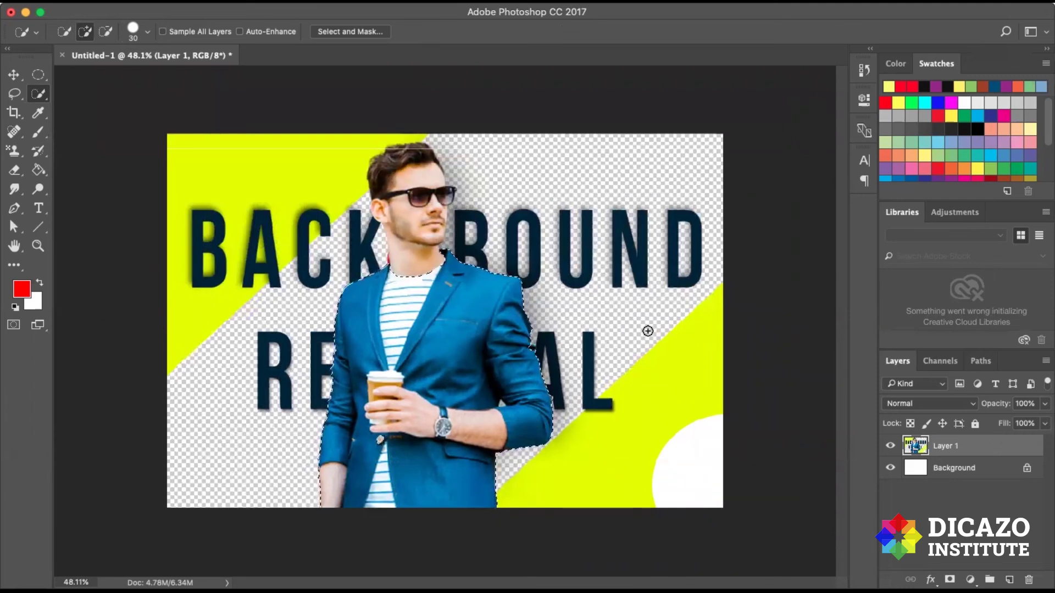
{"action": "key", "text": "super+d"}
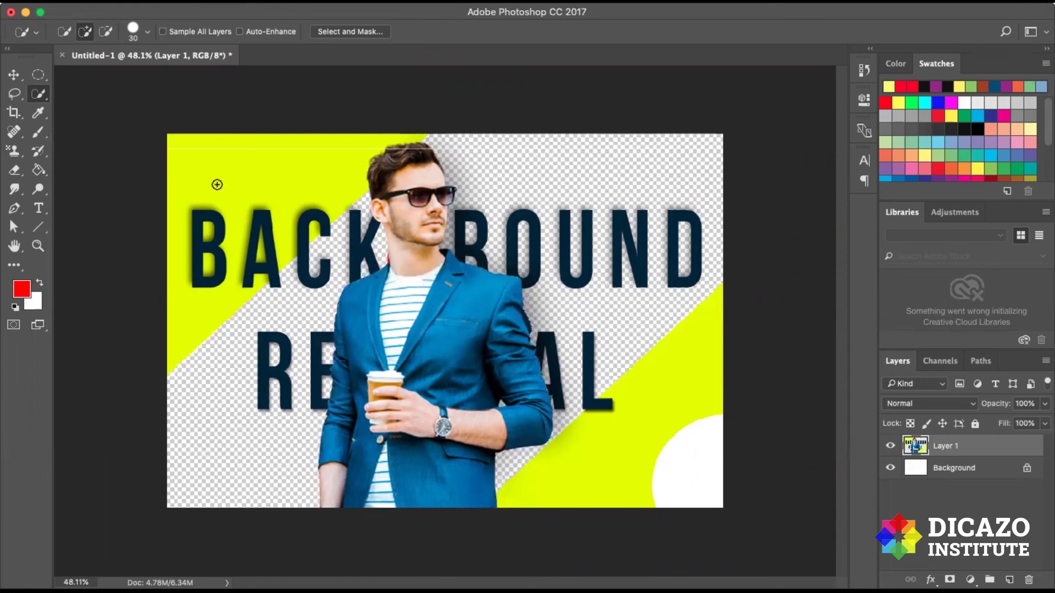
{"action": "right_click", "coordinate": [33, 98]}
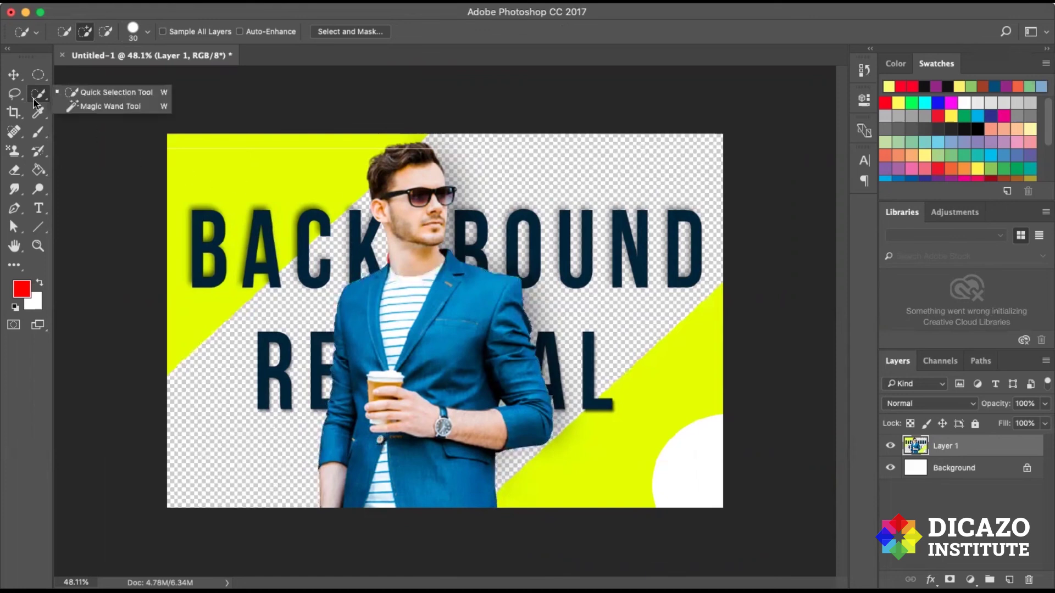
{"action": "left_click", "coordinate": [114, 89]}
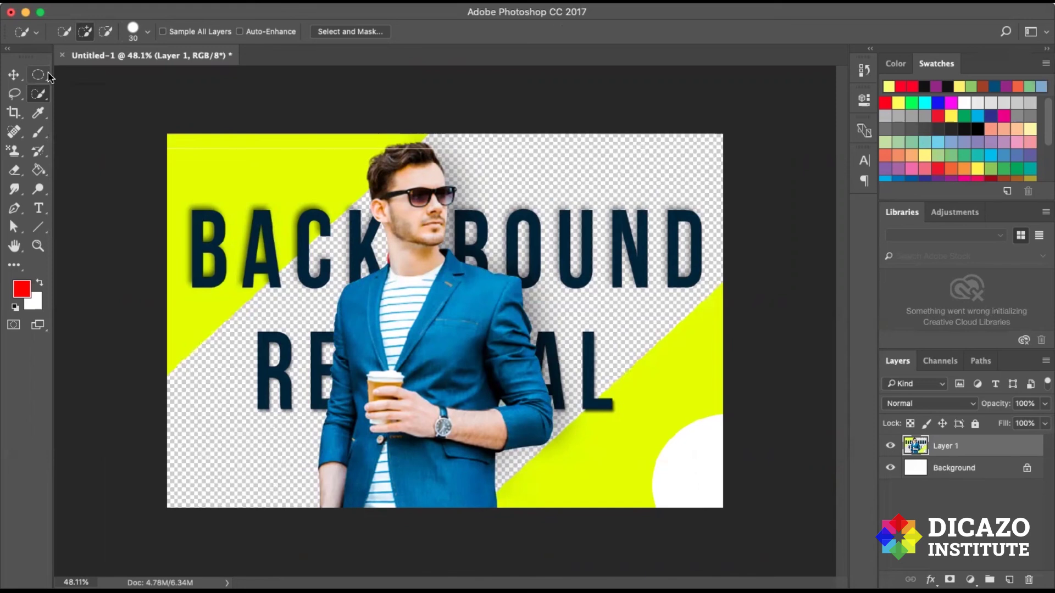